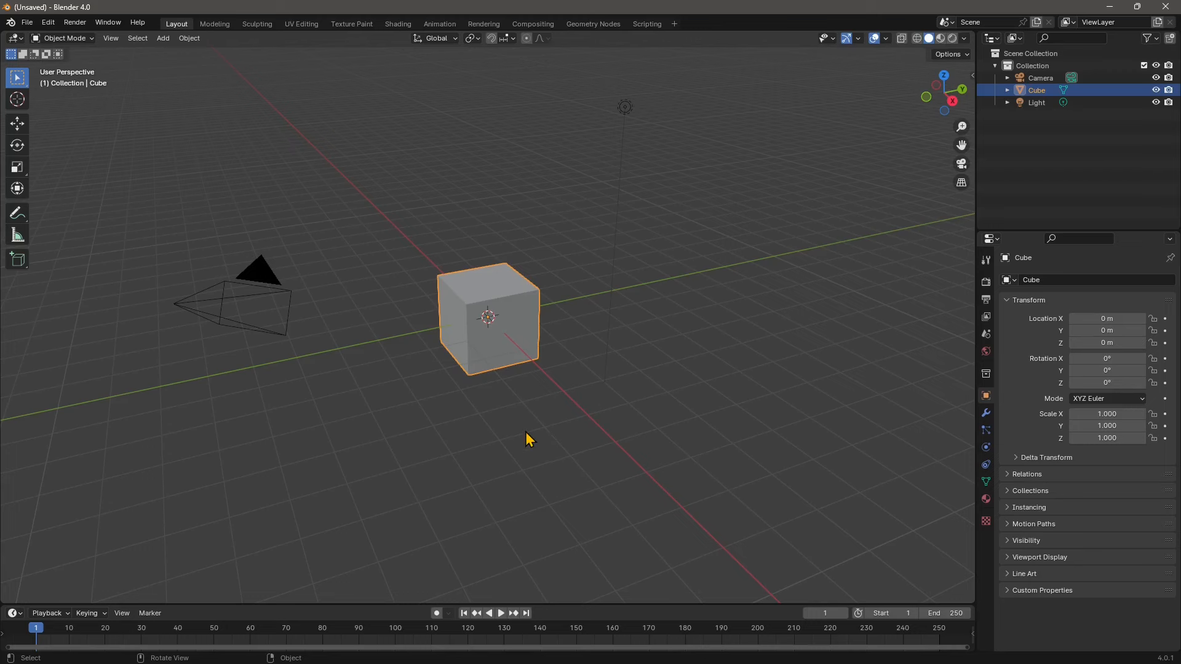
Deselect the cube and open the Blender Preferences
{"action": "left_click", "coordinate": [578, 246]}
{"action": "middle_click_drag", "start_coordinate": [578, 246], "coordinate": [586, 342]}
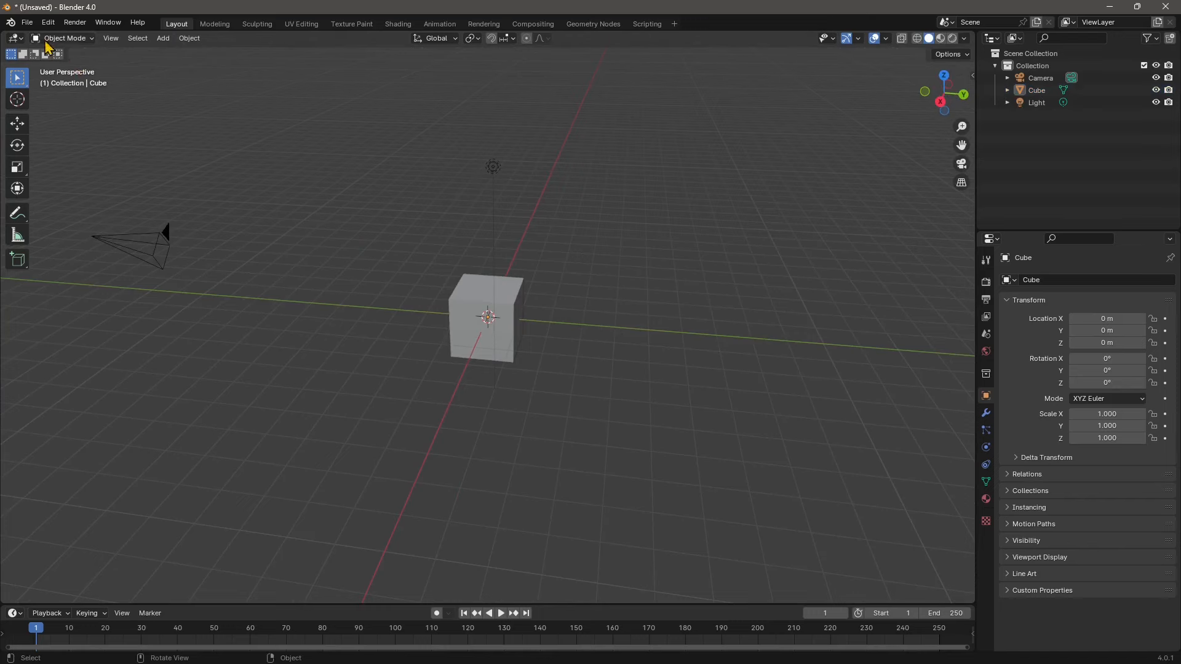
{"action": "left_click", "coordinate": [48, 22]}
{"action": "left_click", "coordinate": [76, 181]}
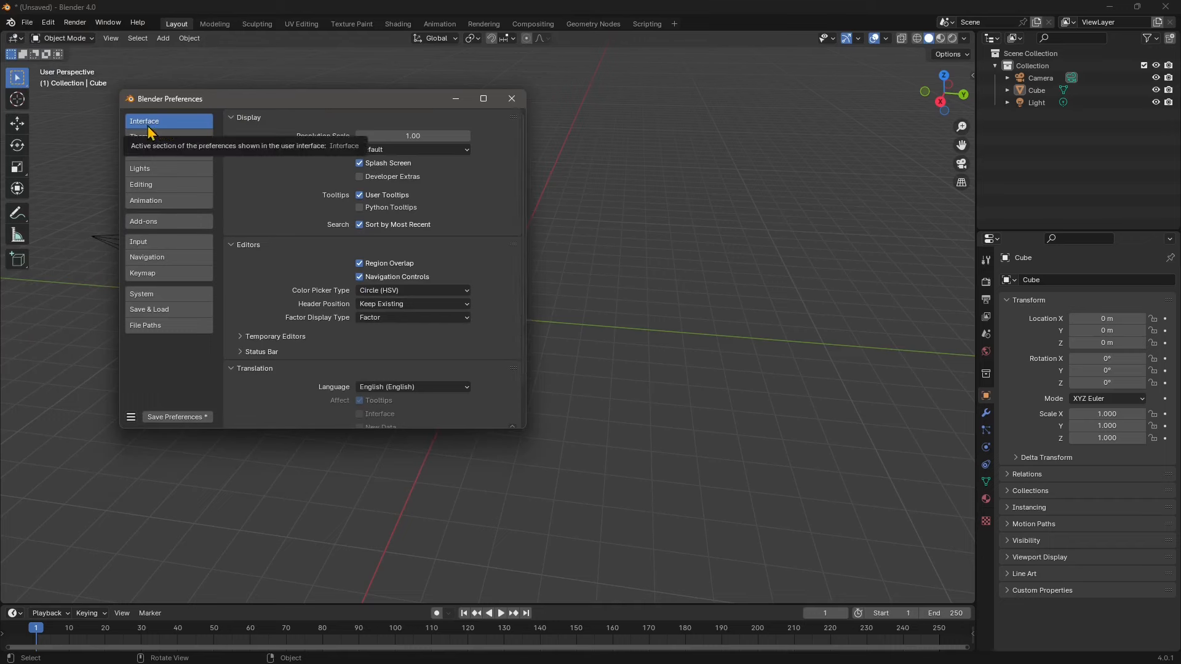
Examine the Interface preferences, including the language choices and the expanded Text Rendering and Menus settings
{"action": "scroll", "coordinate": [413, 308], "scroll_direction": "down", "scroll_amount": 2}
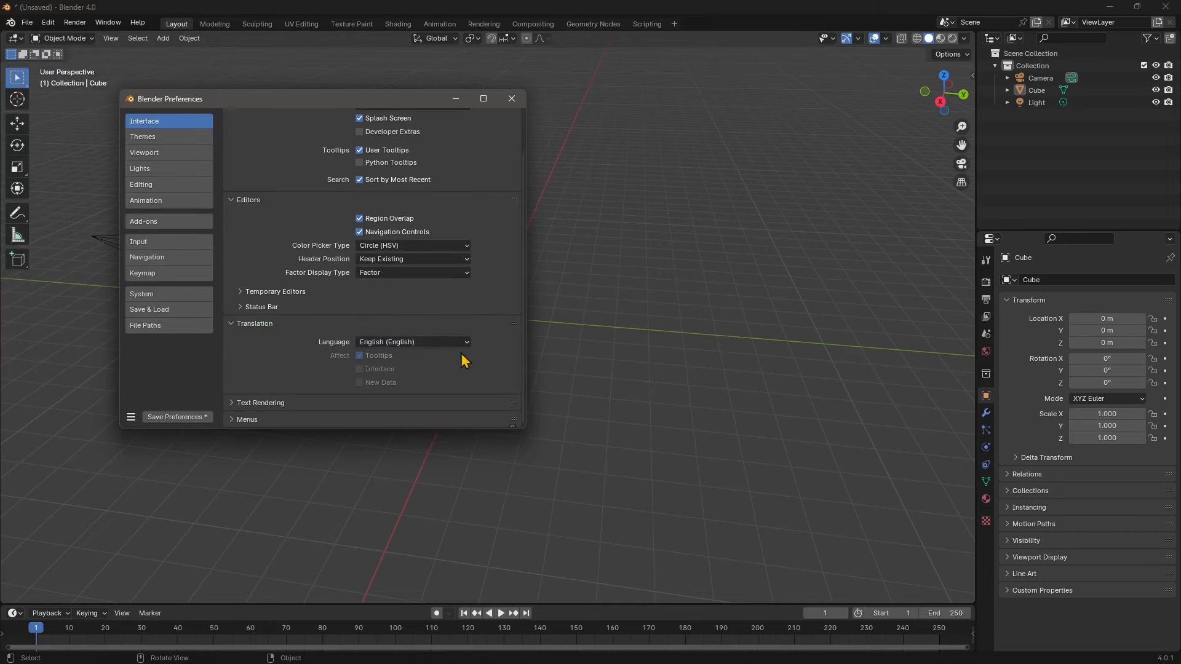
{"action": "left_click", "coordinate": [434, 343]}
{"action": "left_click", "coordinate": [216, 167]}
{"action": "left_click", "coordinate": [270, 403]}
{"action": "scroll", "coordinate": [307, 349], "scroll_direction": "down", "scroll_amount": 3}
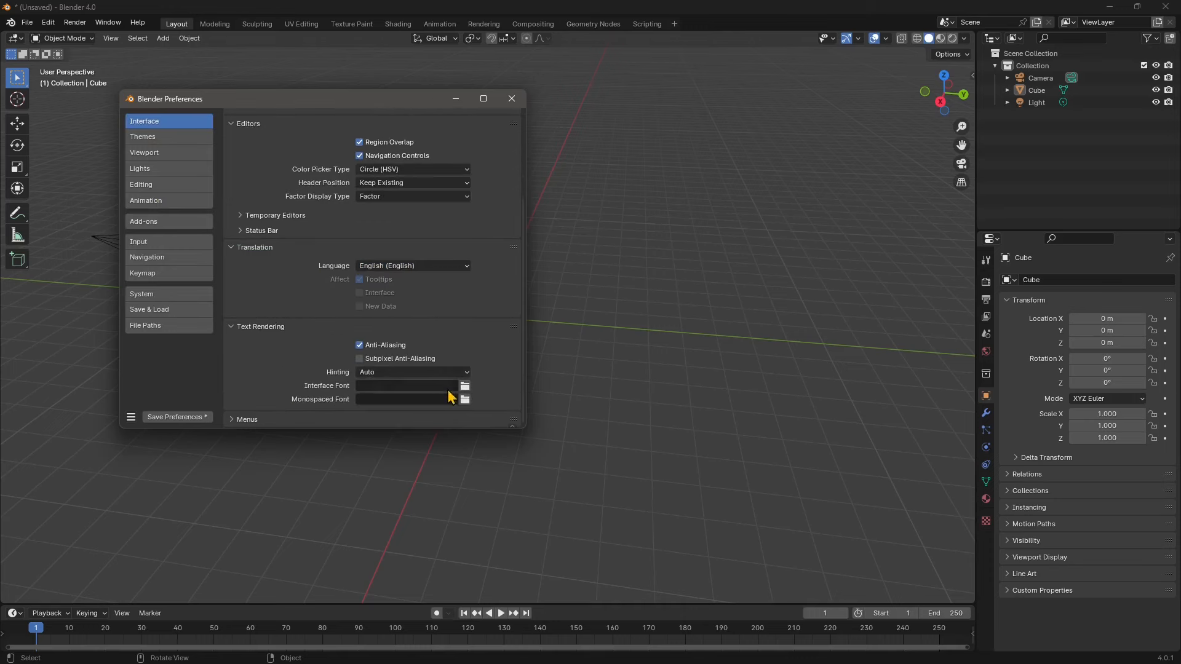
{"action": "left_click", "coordinate": [275, 421]}
{"action": "scroll", "coordinate": [301, 320], "scroll_direction": "down", "scroll_amount": 6}
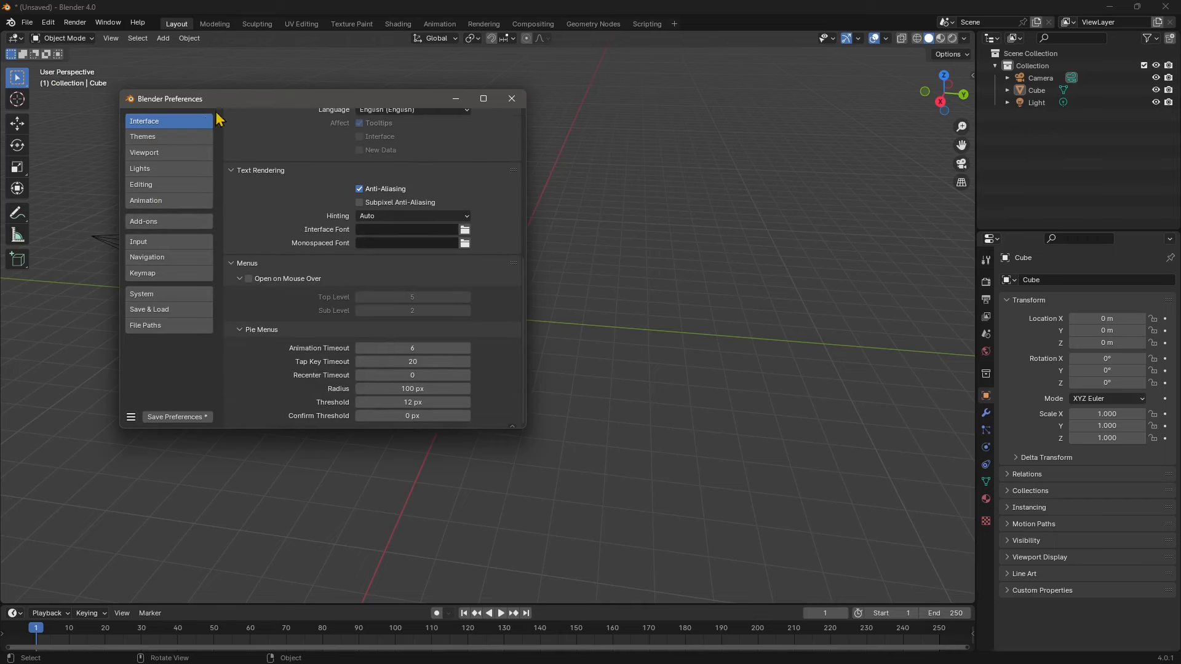
{"action": "mouse_move", "coordinate": [239, 99]}
{"action": "left_mouse_down"}
{"action": "mouse_move", "coordinate": [264, 120]}
{"action": "mouse_move", "coordinate": [260, 107]}
{"action": "mouse_move", "coordinate": [232, 112]}
{"action": "left_mouse_up"}
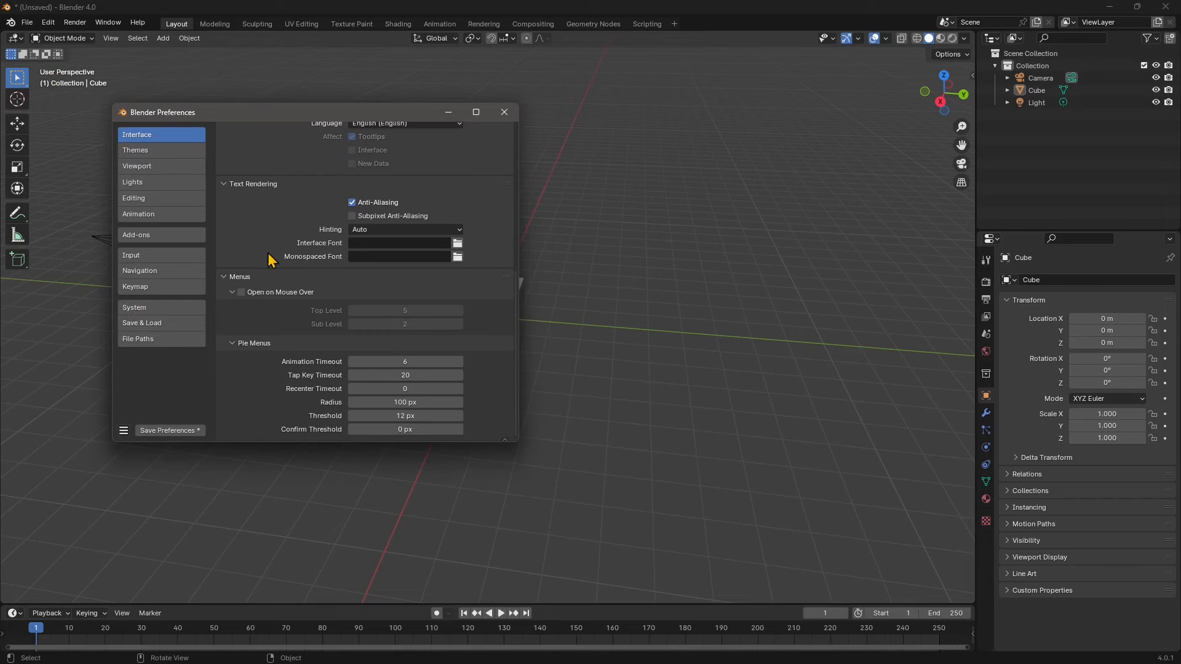
{"action": "left_click_drag", "start_coordinate": [515, 311], "coordinate": [529, 172]}
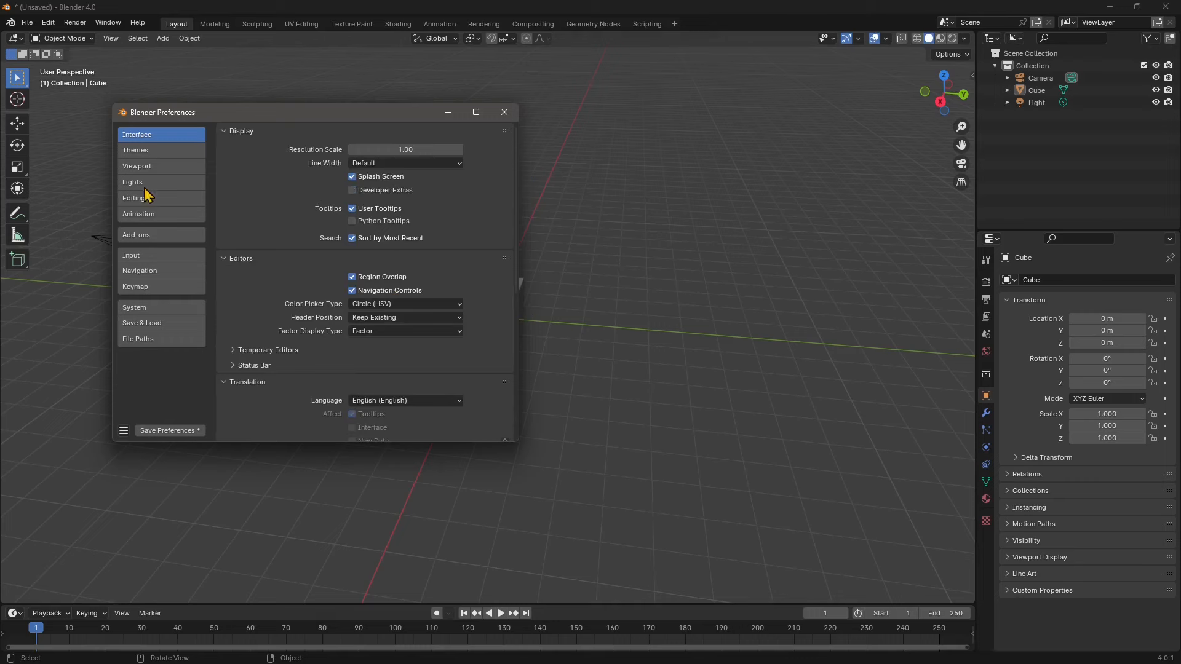
Open the Themes preferences and apply the Blender Dark, Blender Light and Deep Grey presets in turn
{"action": "left_click", "coordinate": [129, 152]}
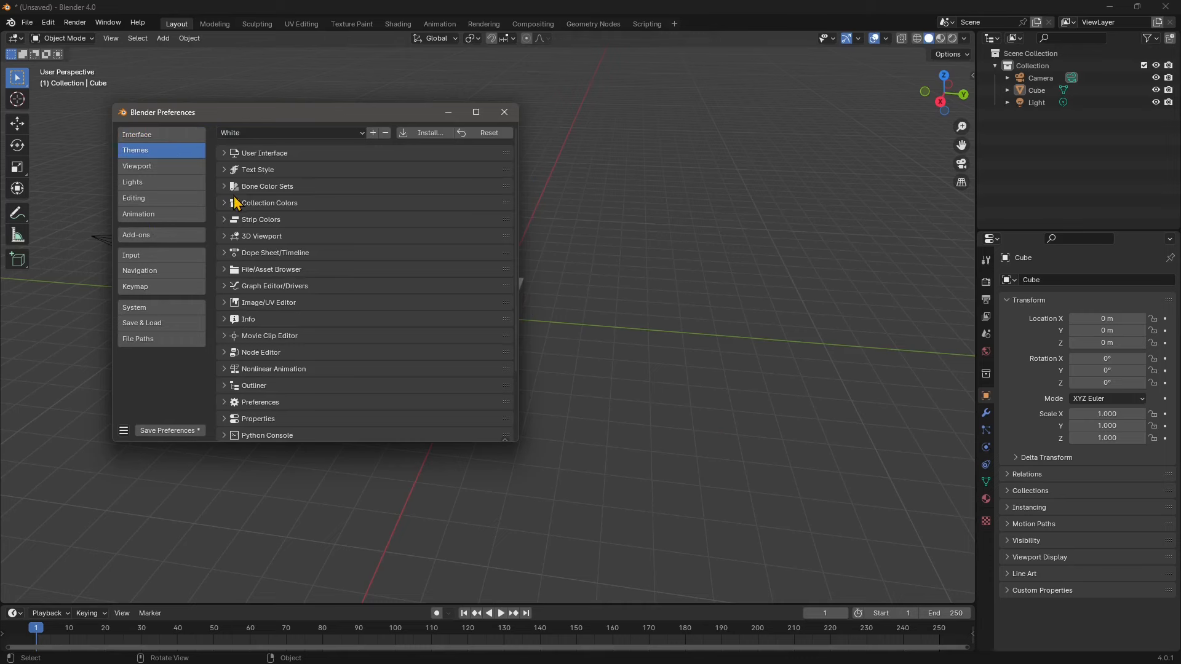
{"action": "left_click", "coordinate": [234, 133]}
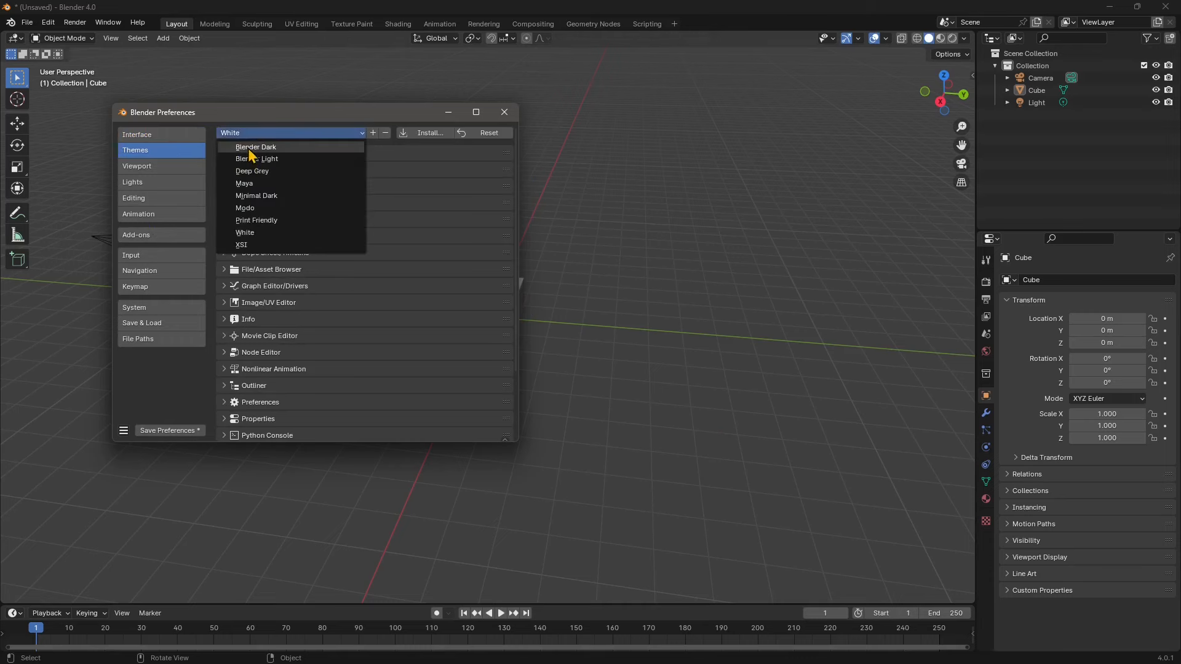
{"action": "left_click", "coordinate": [243, 145]}
{"action": "left_click", "coordinate": [238, 132]}
{"action": "left_click", "coordinate": [246, 158]}
{"action": "left_click", "coordinate": [243, 132]}
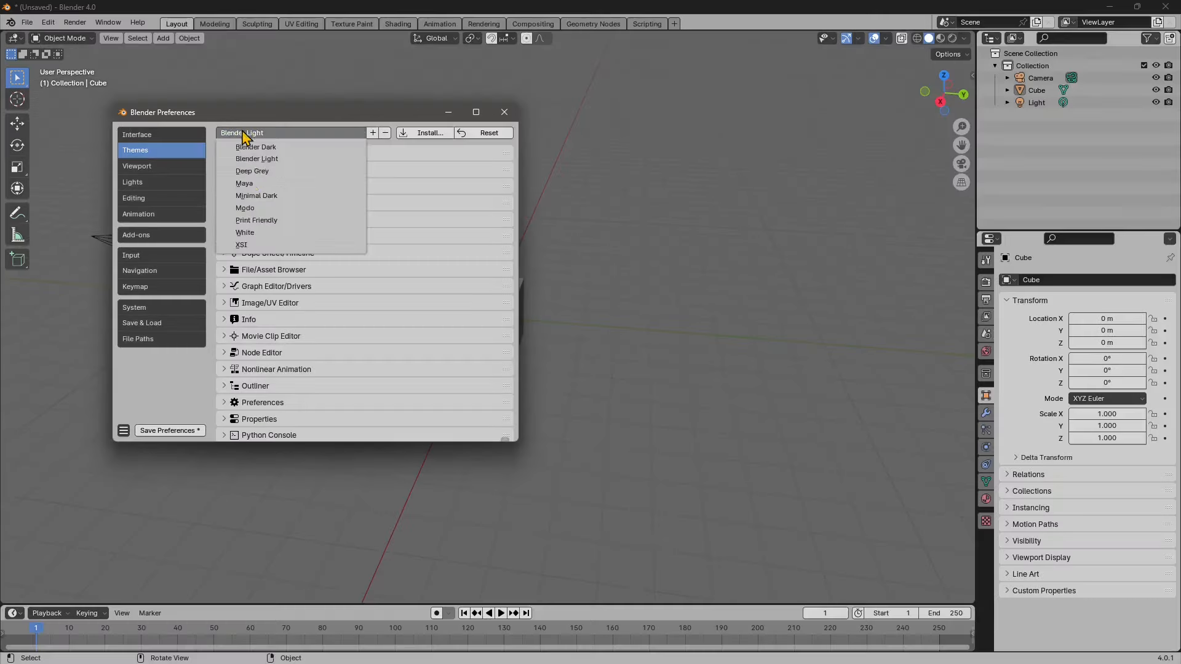
{"action": "left_click", "coordinate": [249, 171]}
Try the Maya, Minimal Dark and Modo theme presets one after another
{"action": "left_click", "coordinate": [253, 133]}
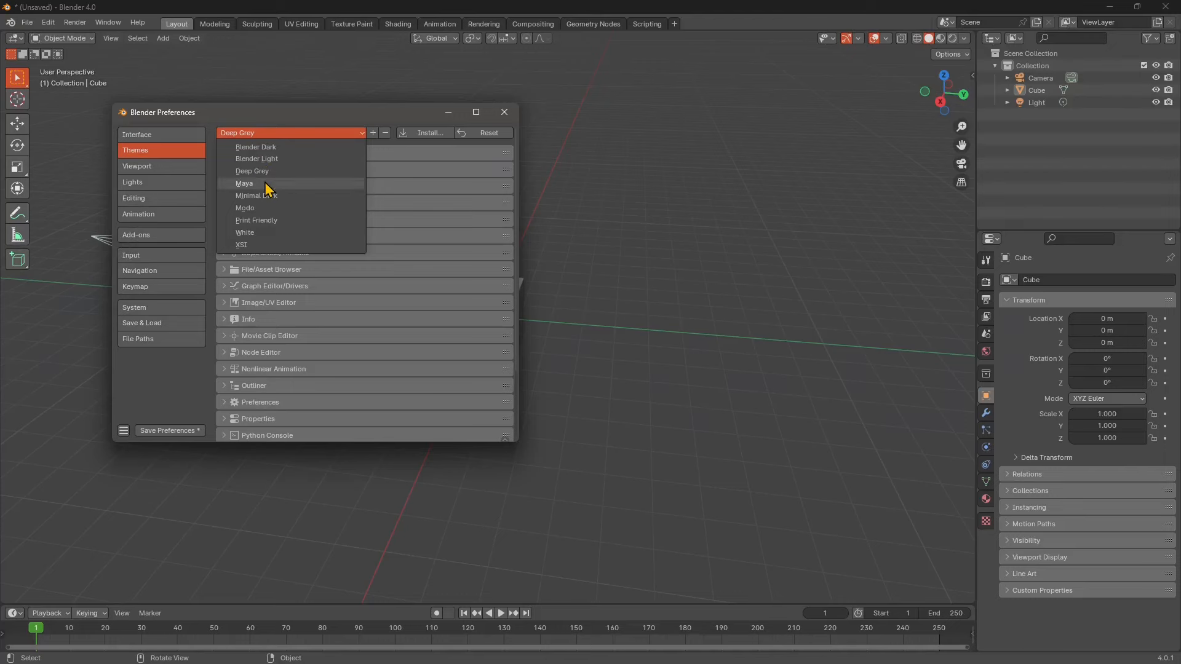
{"action": "left_click", "coordinate": [270, 185]}
{"action": "left_click", "coordinate": [289, 132]}
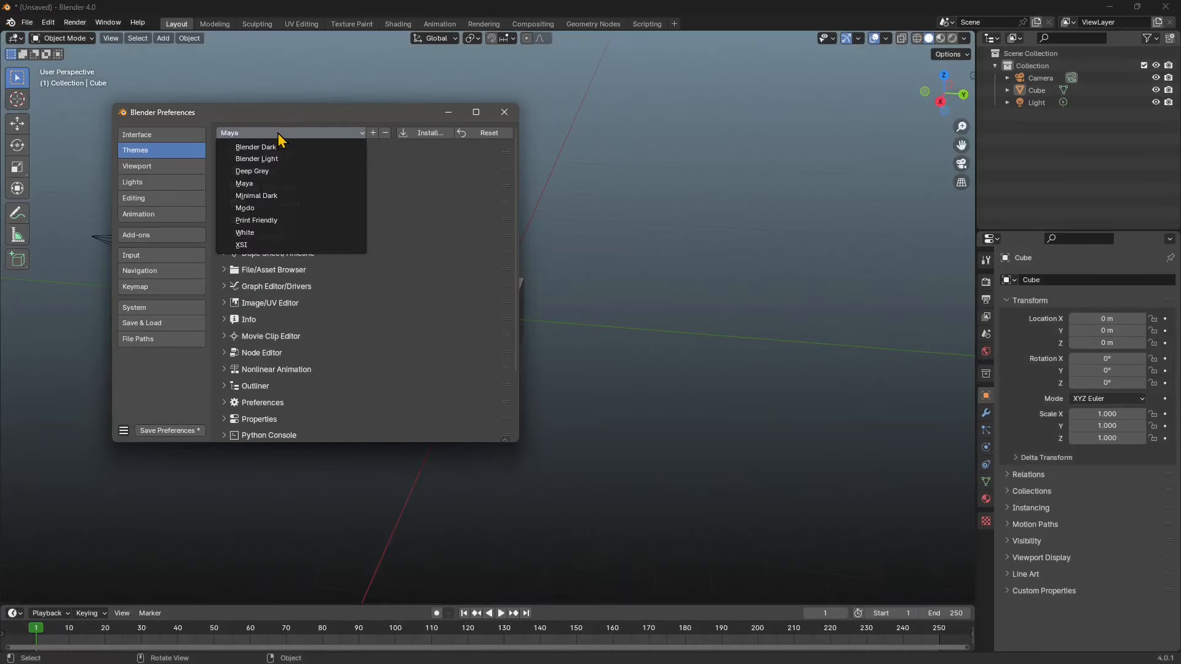
{"action": "left_click", "coordinate": [256, 196]}
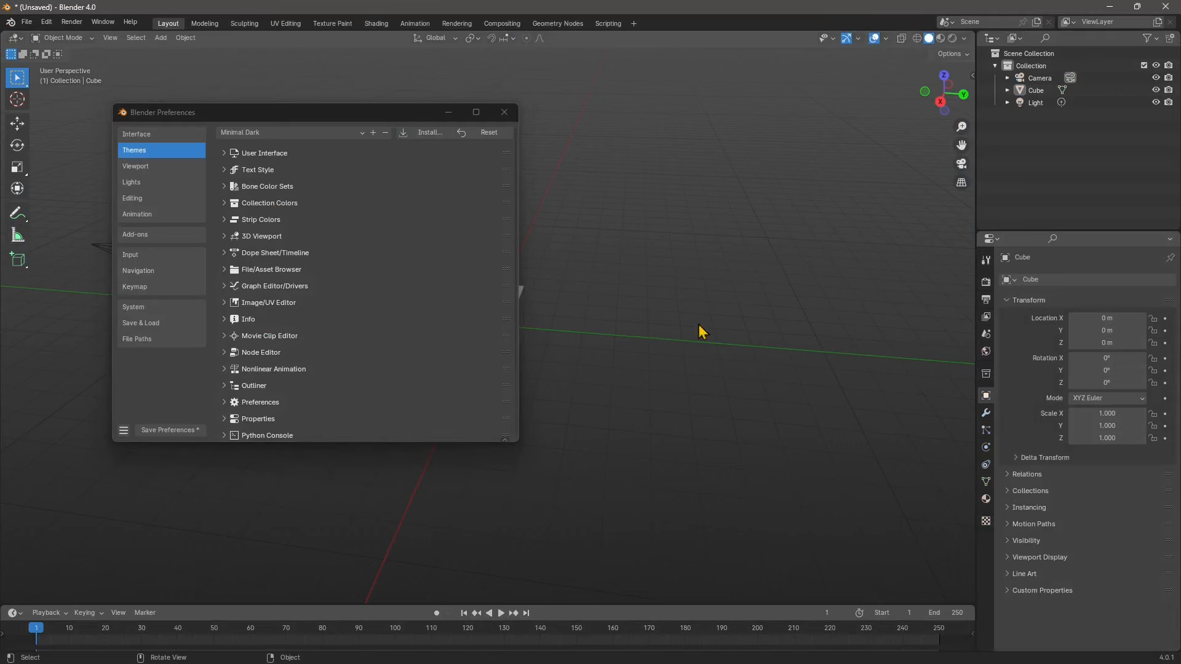
{"action": "left_click", "coordinate": [251, 133]}
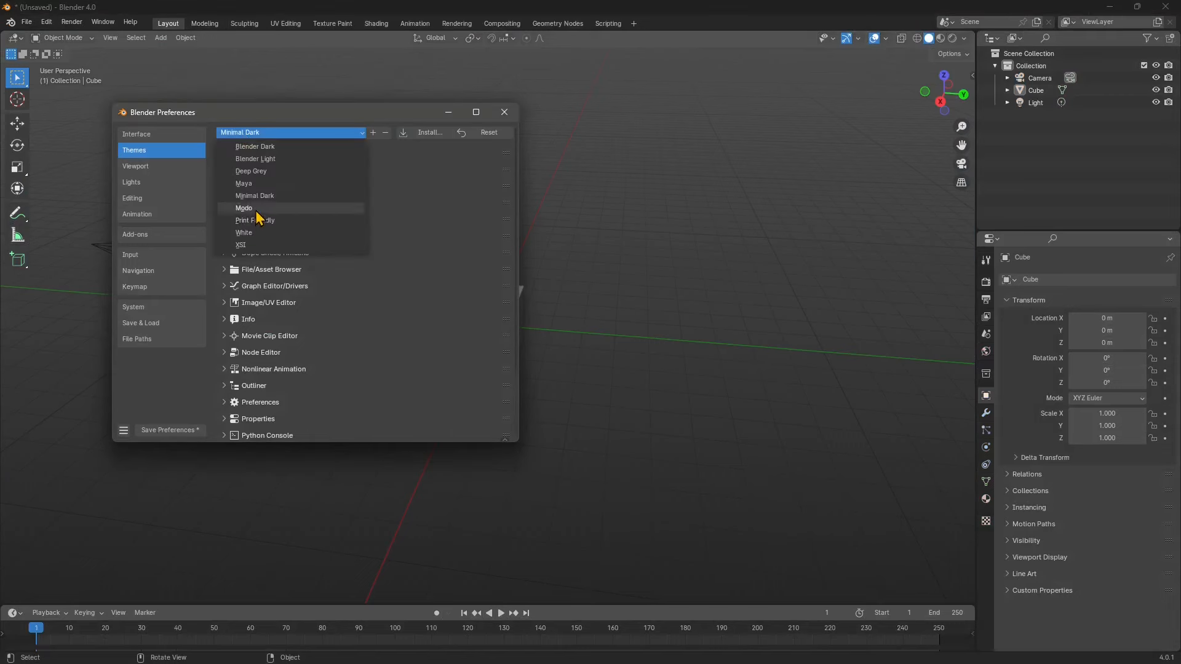
{"action": "left_click", "coordinate": [244, 208]}
Apply the Print Friendly theme preset and set the 3D viewport to the top view
{"action": "left_click", "coordinate": [240, 133]}
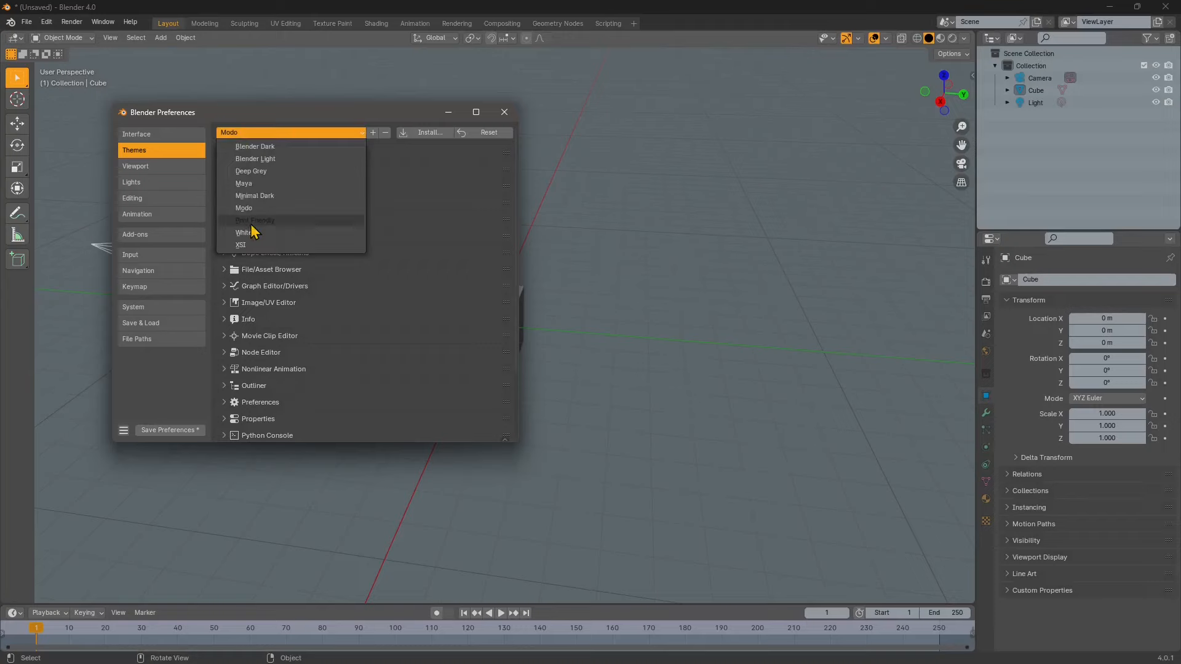
{"action": "left_click", "coordinate": [236, 229]}
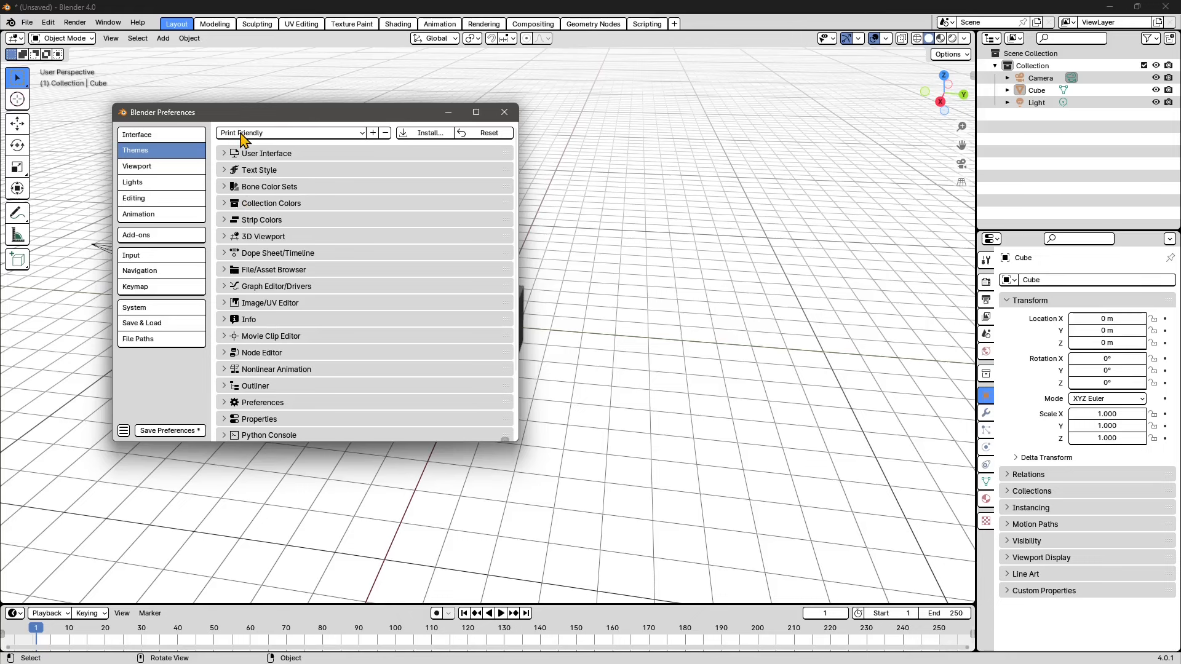
{"action": "left_click_drag", "start_coordinate": [254, 120], "coordinate": [394, 155]}
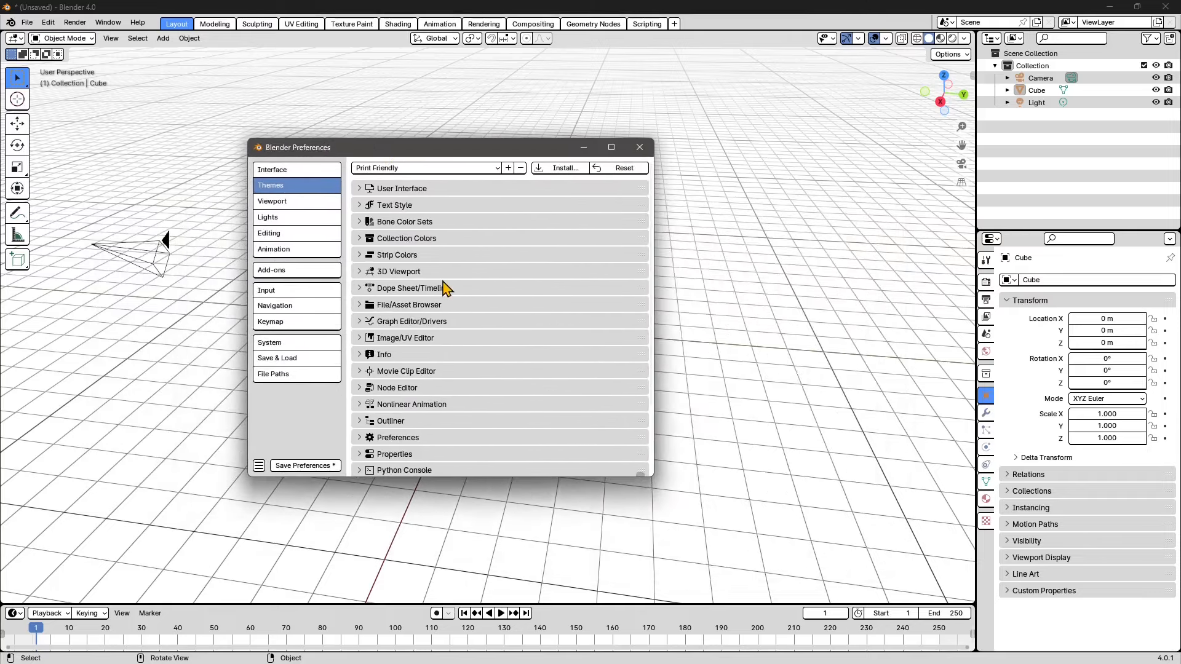
{"action": "left_click", "coordinate": [944, 75]}
{"action": "left_click_drag", "start_coordinate": [458, 155], "coordinate": [468, 126]}
Compare the White and XSI theme presets, return to White, and reset the theme to its defaults
{"action": "left_click", "coordinate": [394, 139]}
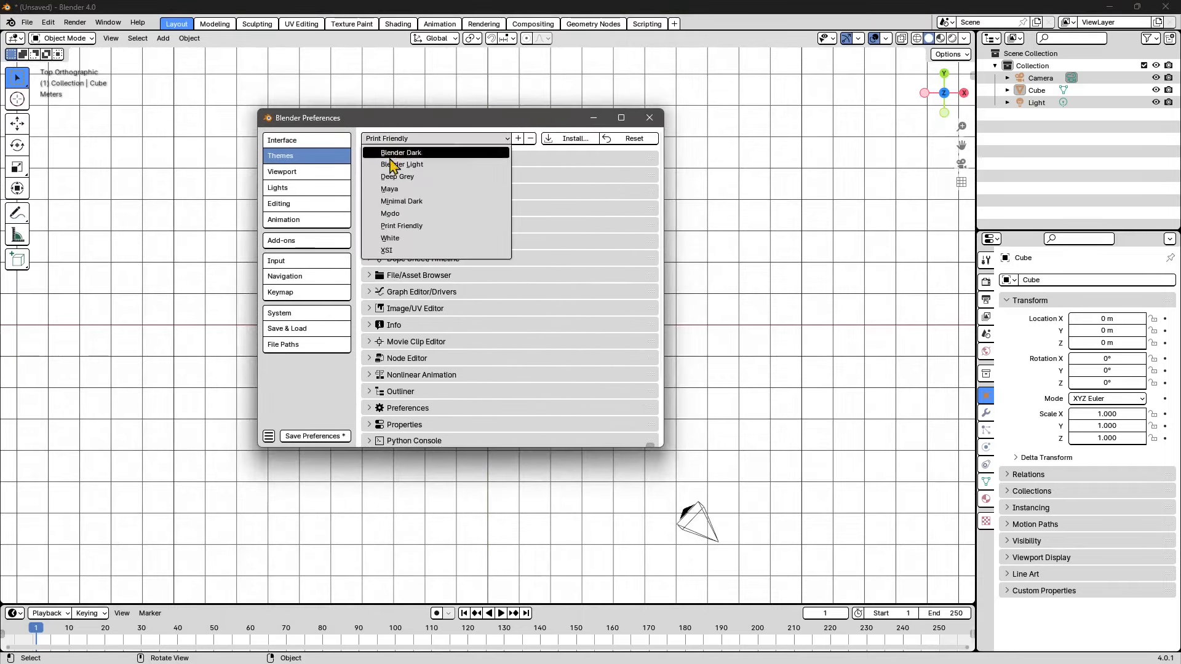
{"action": "left_click", "coordinate": [403, 239]}
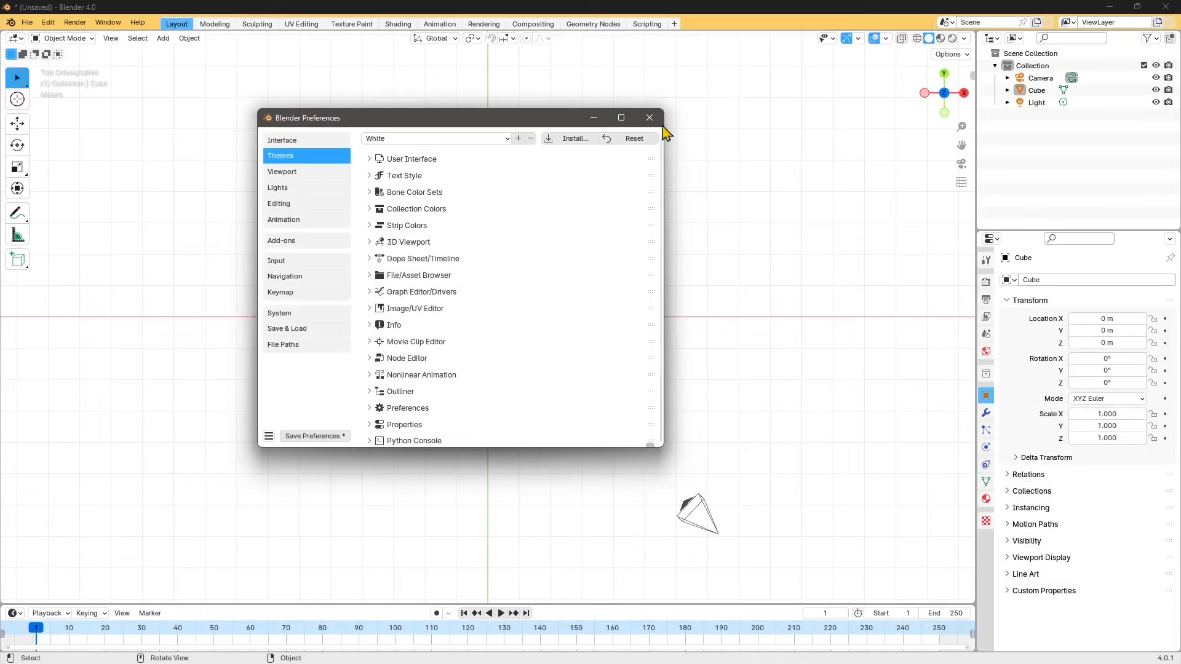
{"action": "left_click", "coordinate": [374, 140]}
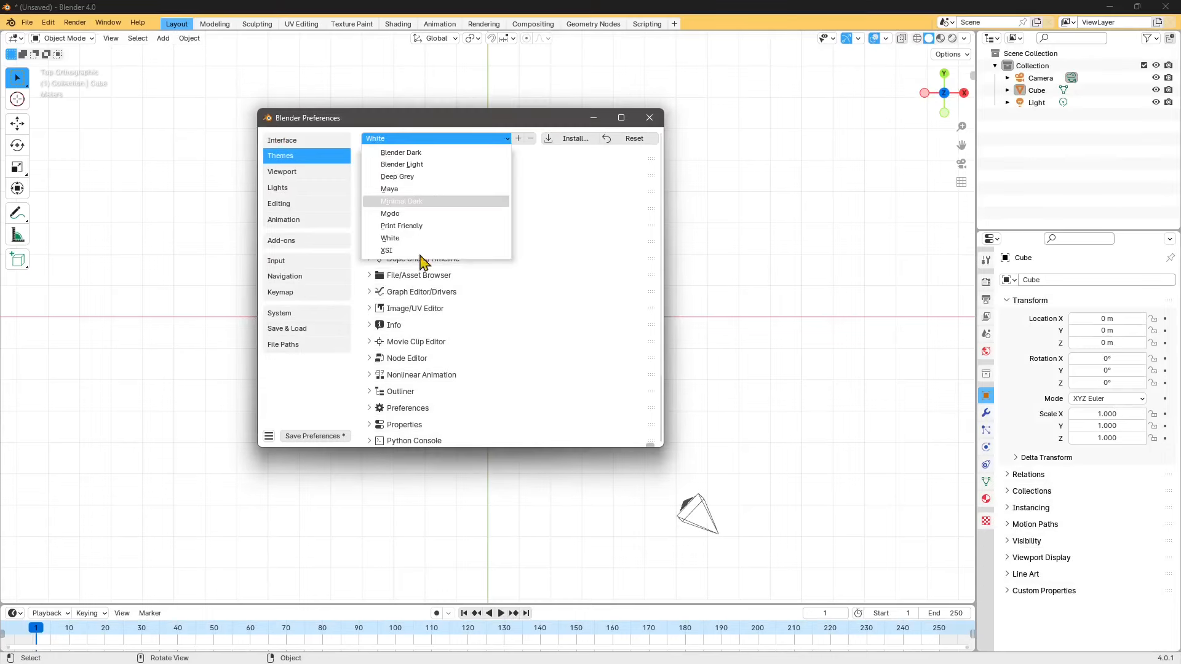
{"action": "left_click", "coordinate": [397, 252]}
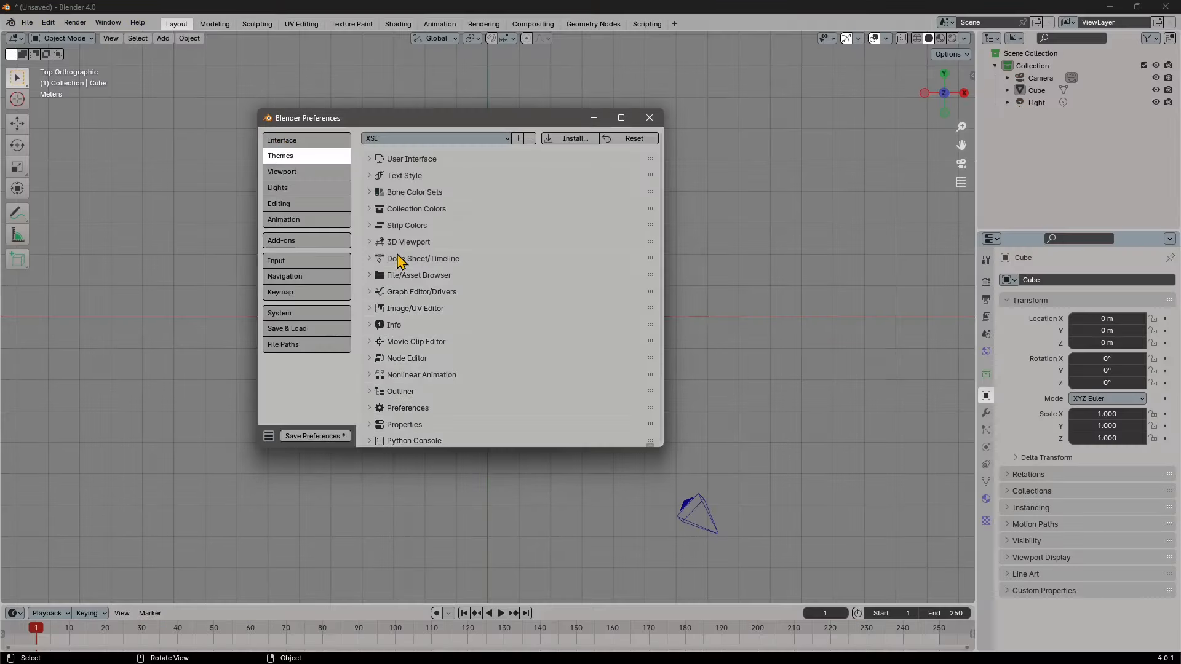
{"action": "left_click", "coordinate": [372, 140]}
{"action": "left_click", "coordinate": [409, 241]}
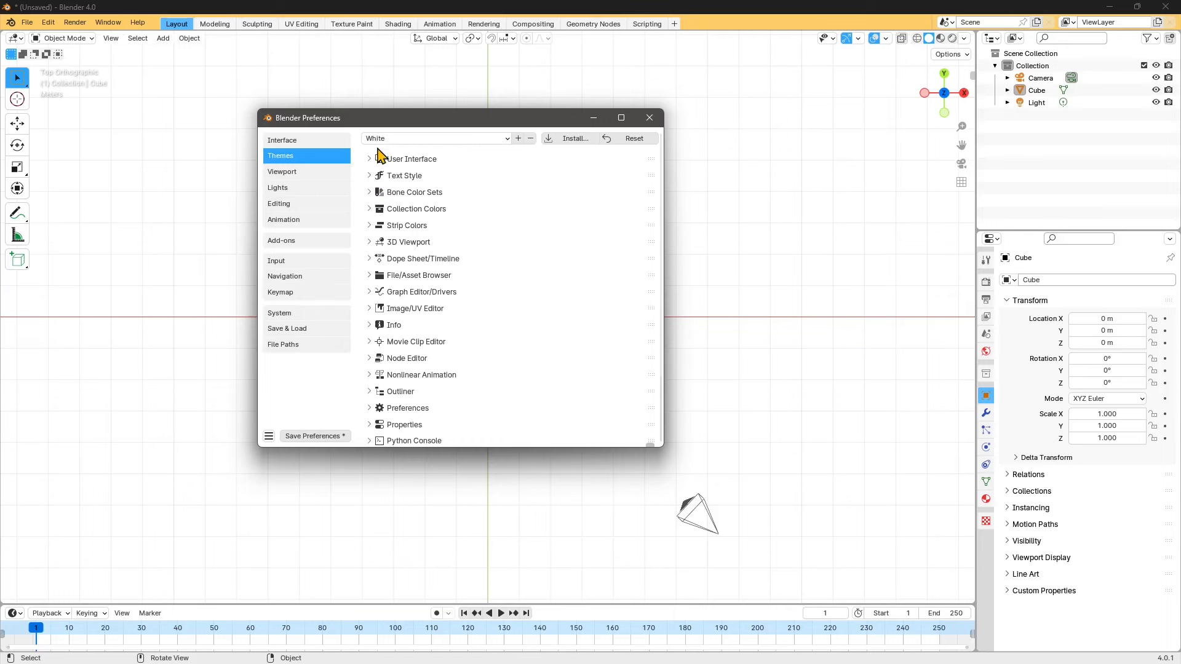
{"action": "left_click", "coordinate": [635, 140]}
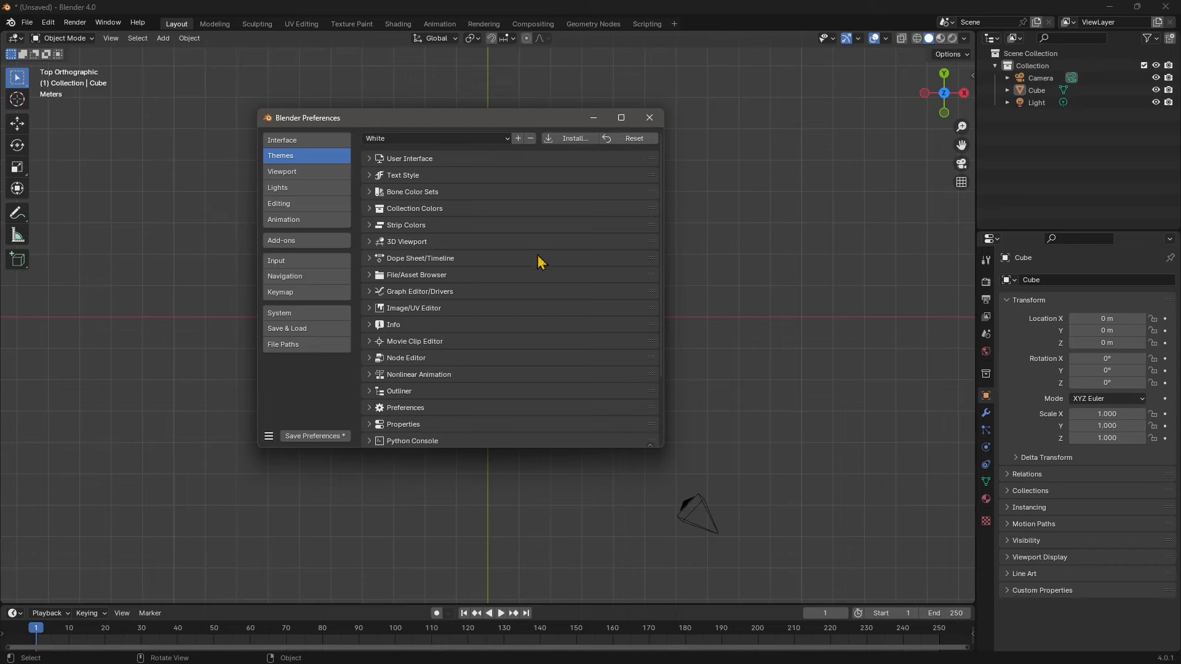
Try the Modo theme preset and switch the interface to the White preset
{"action": "left_click", "coordinate": [428, 140]}
{"action": "left_click", "coordinate": [397, 214]}
{"action": "left_click", "coordinate": [389, 139]}
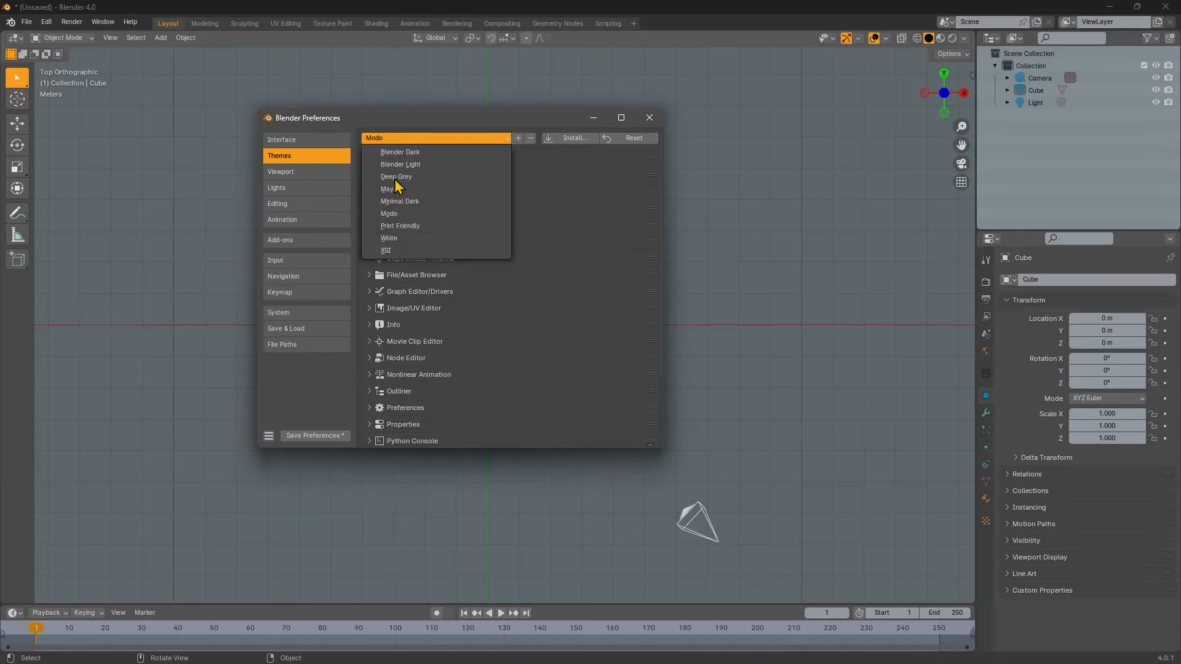
{"action": "left_click", "coordinate": [400, 239]}
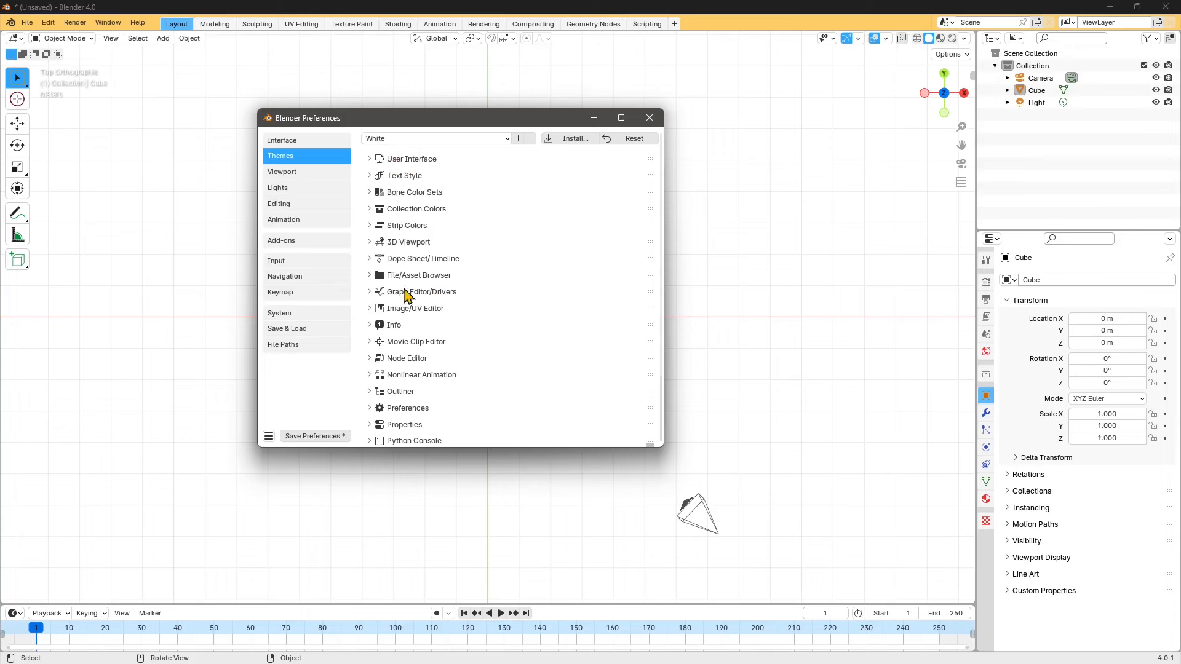
Change the 3D Viewport grid colour of the White theme to bright yellow
{"action": "left_click", "coordinate": [397, 244]}
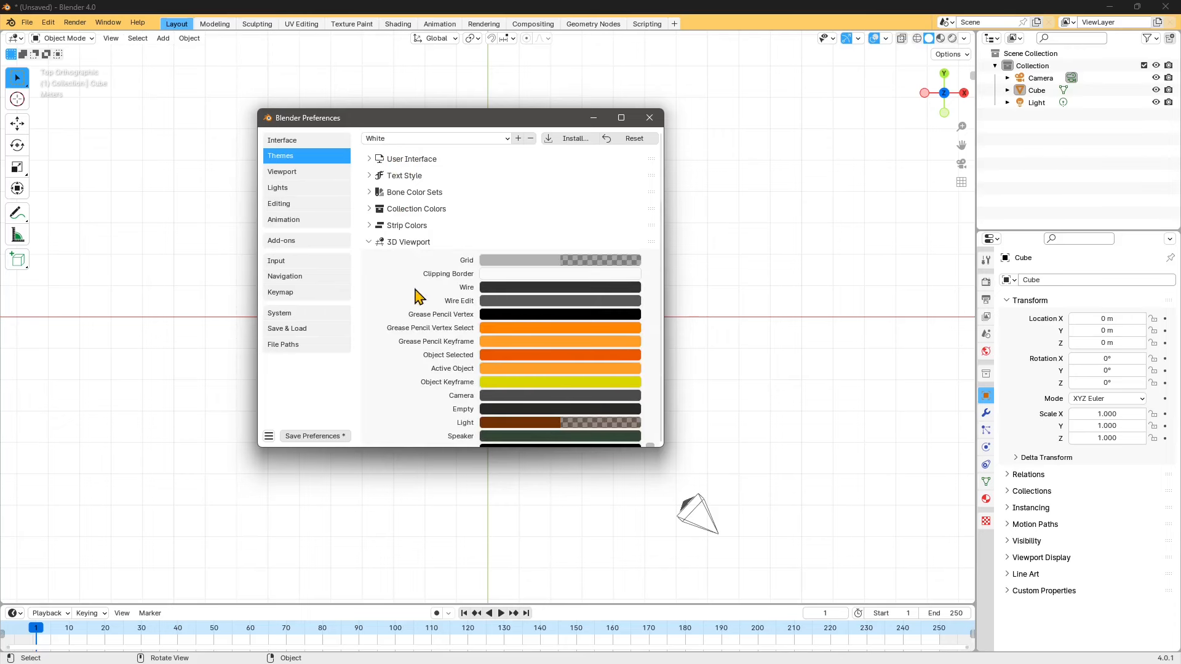
{"action": "left_click_drag", "start_coordinate": [488, 124], "coordinate": [292, 101]}
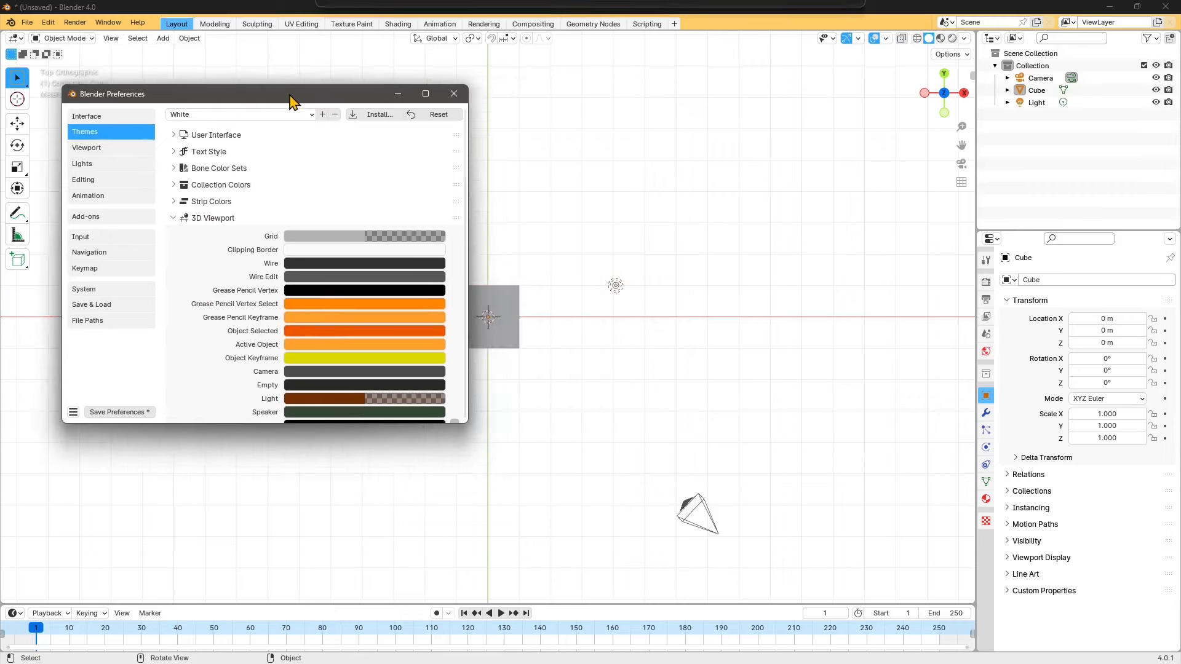
{"action": "left_click", "coordinate": [327, 238]}
{"action": "left_click_drag", "start_coordinate": [369, 277], "coordinate": [326, 252]}
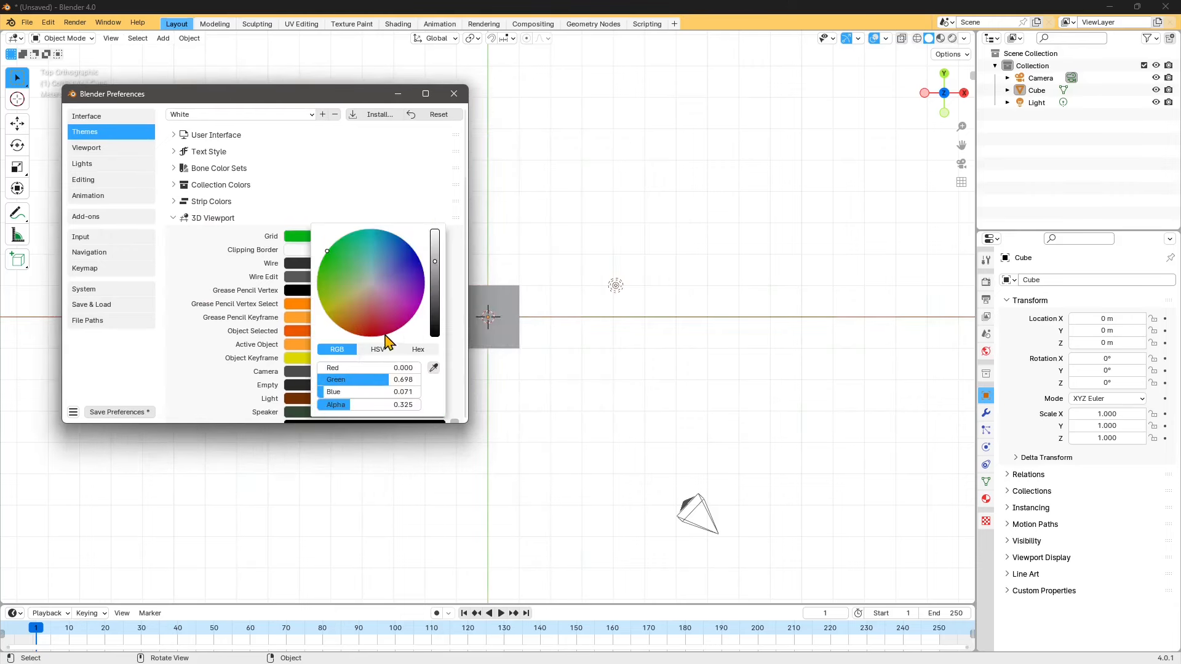
{"action": "mouse_move", "coordinate": [435, 259]}
{"action": "left_mouse_down"}
{"action": "mouse_move", "coordinate": [434, 244]}
{"action": "mouse_move", "coordinate": [435, 276]}
{"action": "mouse_move", "coordinate": [387, 330]}
{"action": "mouse_move", "coordinate": [335, 324]}
{"action": "left_mouse_up"}
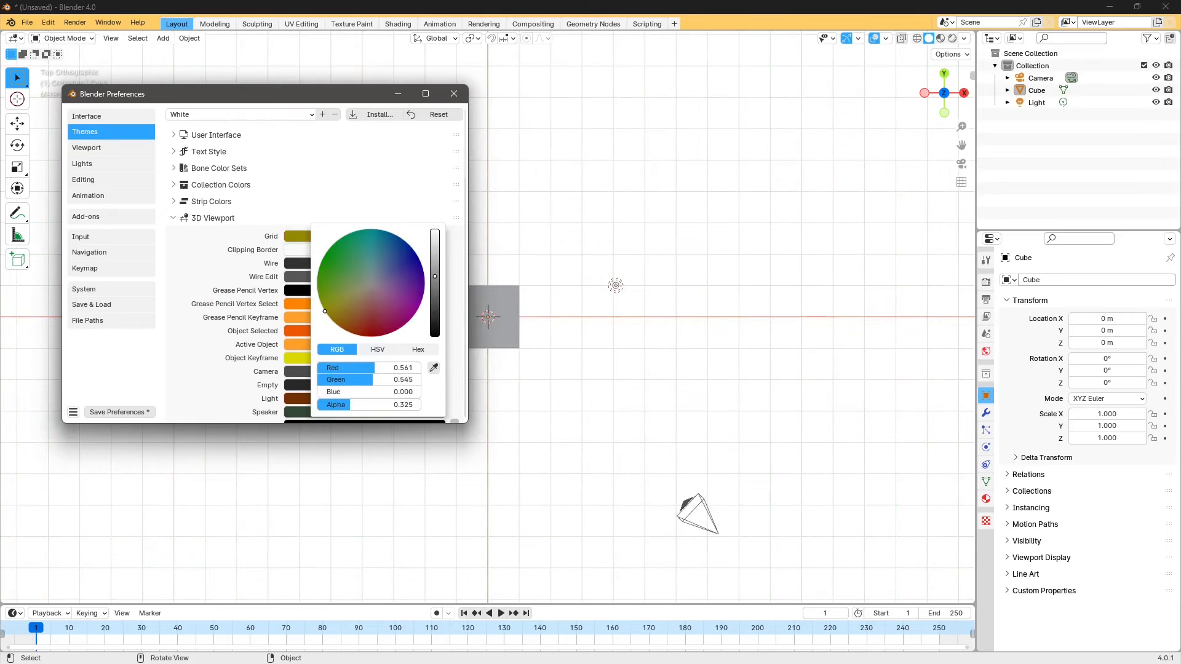
{"action": "left_click", "coordinate": [438, 245]}
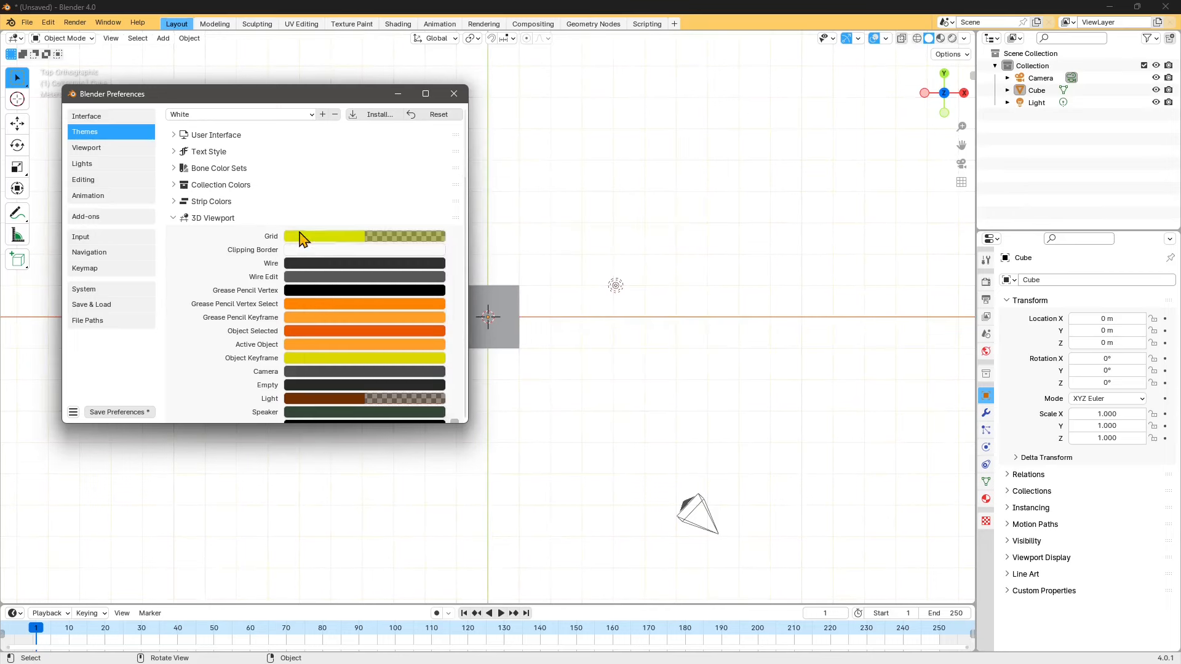
Look through the 3D Viewport theme colours and sizes and expand the Theme Space settings
{"action": "scroll", "coordinate": [319, 269], "scroll_direction": "down", "scroll_amount": 3}
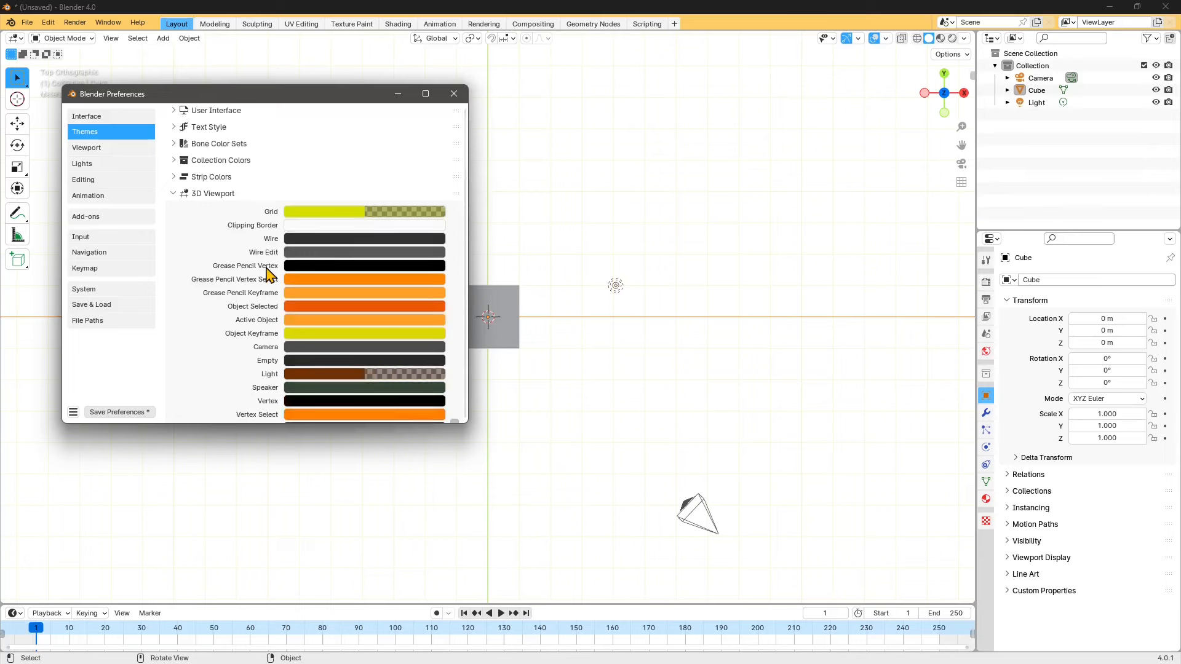
{"action": "scroll", "coordinate": [362, 277], "scroll_direction": "down", "scroll_amount": 15}
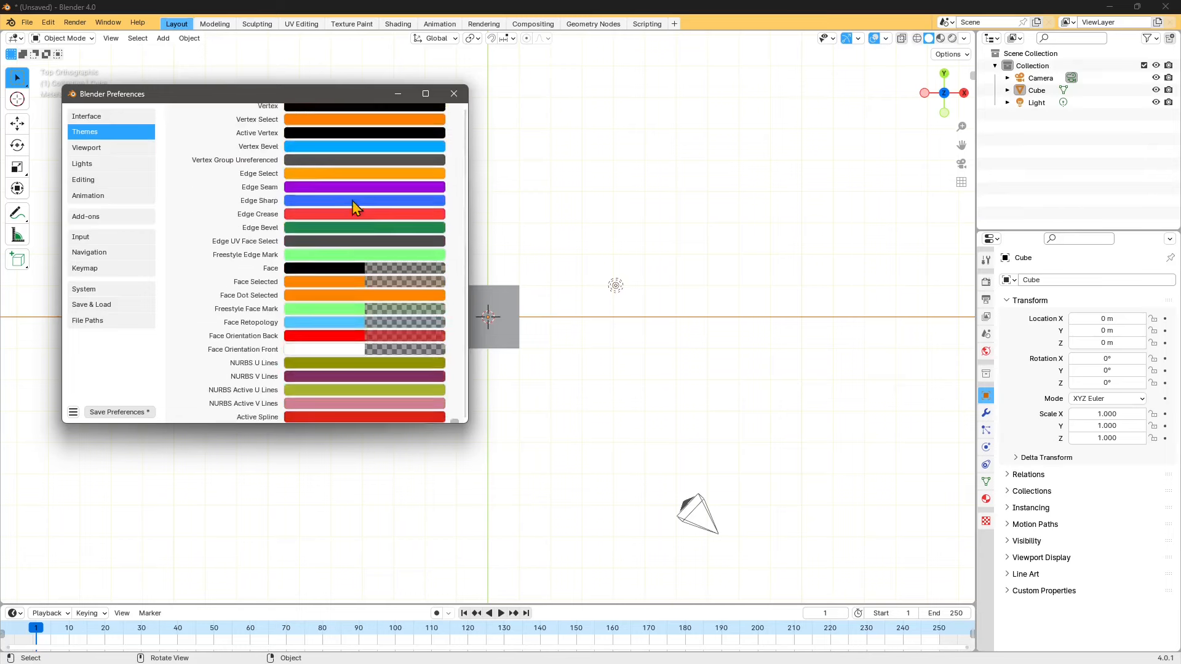
{"action": "scroll", "coordinate": [217, 221], "scroll_direction": "down", "scroll_amount": 13}
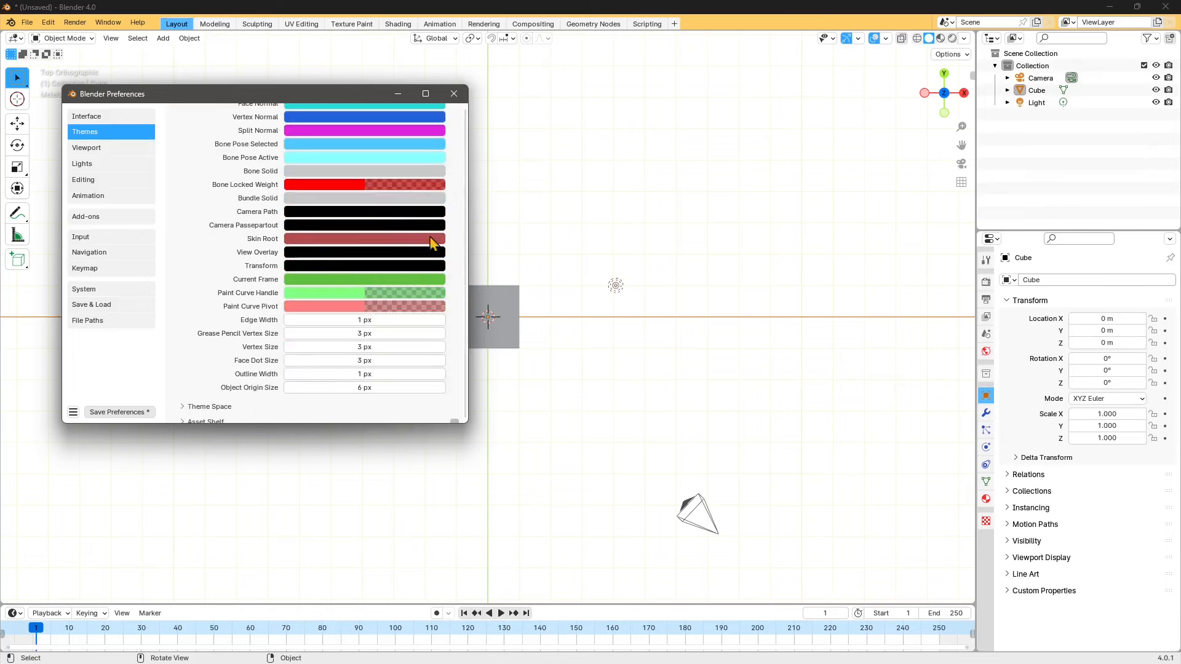
{"action": "scroll", "coordinate": [332, 293], "scroll_direction": "down", "scroll_amount": 3}
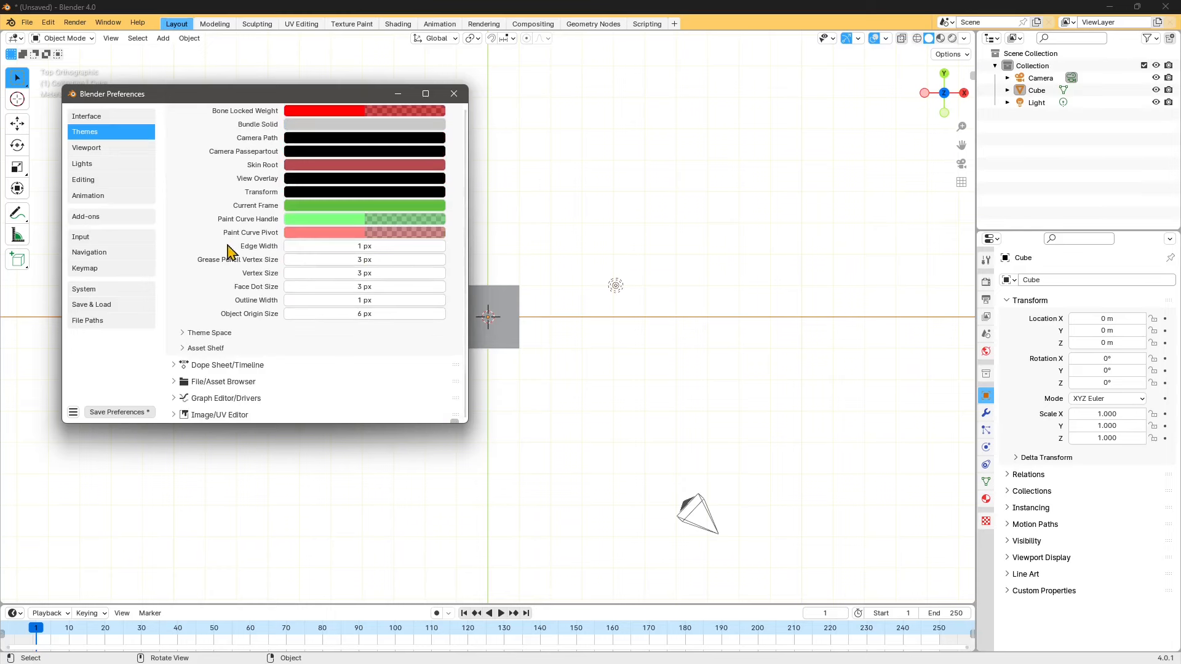
{"action": "scroll", "coordinate": [301, 290], "scroll_direction": "down", "scroll_amount": 2}
{"action": "left_click", "coordinate": [223, 285]}
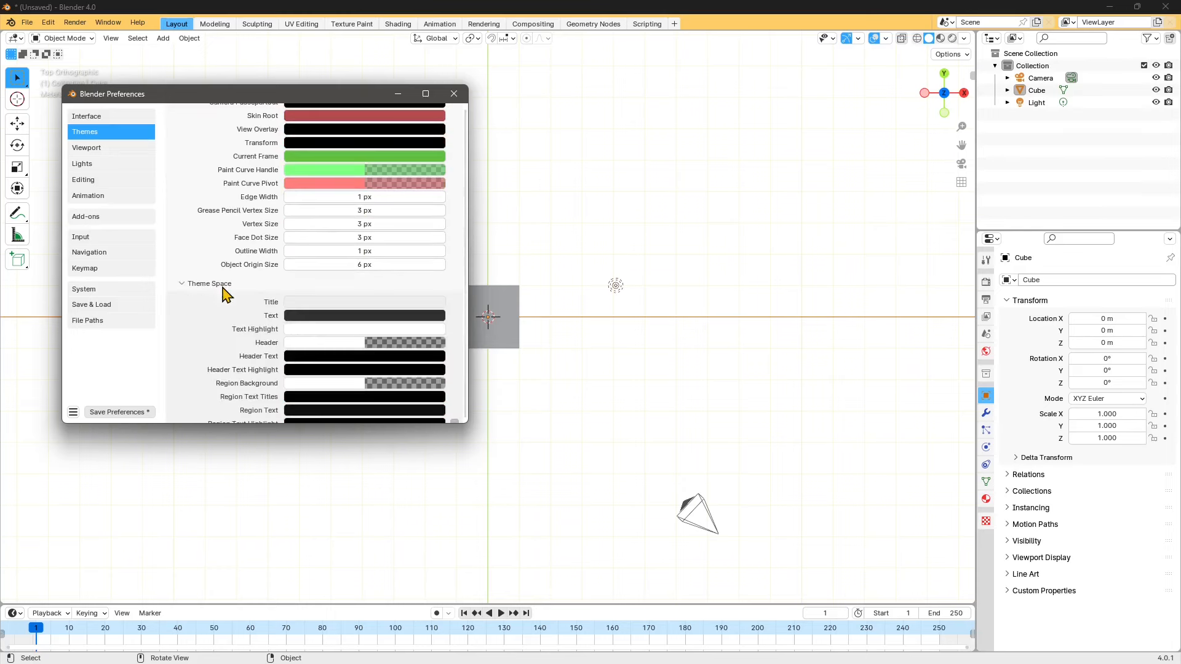
Look through the 3D Viewport's Theme Space colours and expand the Gradient Colors settings
{"action": "scroll", "coordinate": [299, 309], "scroll_direction": "down", "scroll_amount": 3}
{"action": "scroll", "coordinate": [304, 306], "scroll_direction": "down", "scroll_amount": 2}
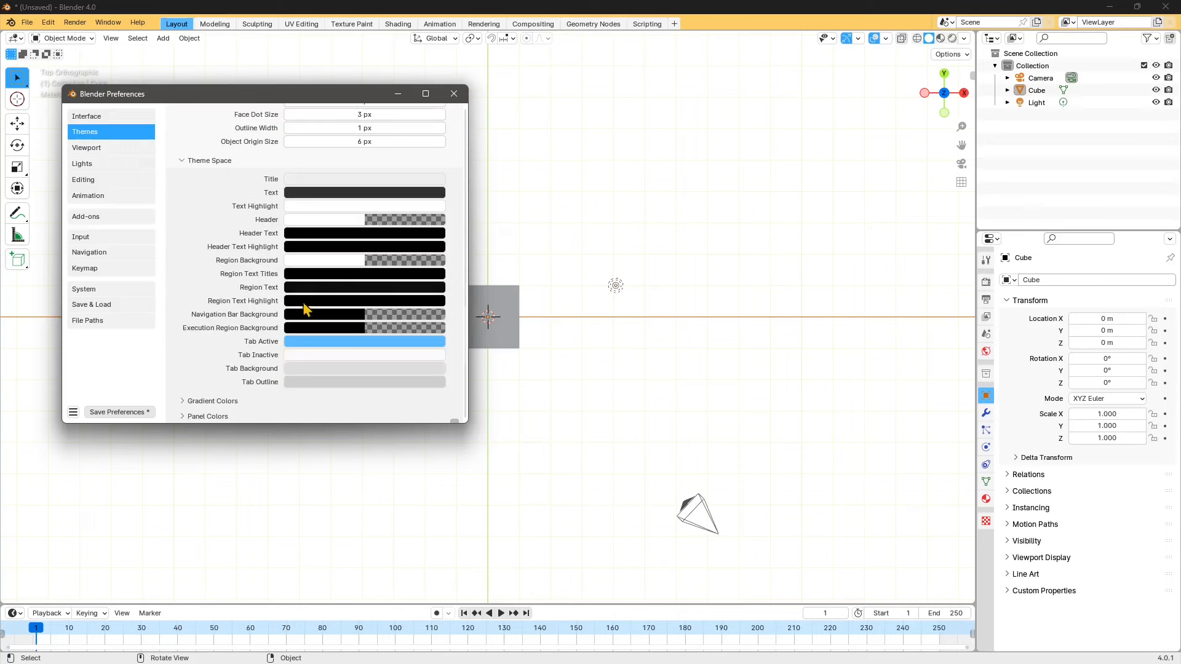
{"action": "scroll", "coordinate": [250, 264], "scroll_direction": "down", "scroll_amount": 3}
{"action": "left_click", "coordinate": [240, 330]}
{"action": "scroll", "coordinate": [271, 327], "scroll_direction": "down", "scroll_amount": 3}
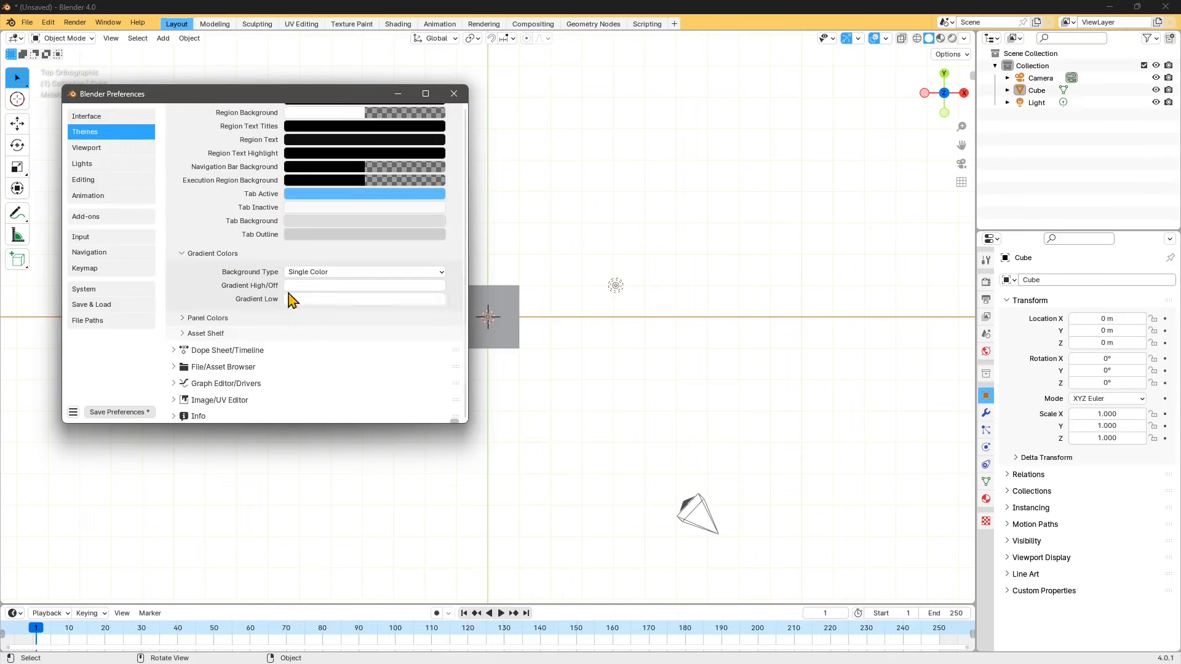
Try the Linear Gradient and Vignette background types for the 3D Viewport and return to Single Color
{"action": "left_click", "coordinate": [314, 273]}
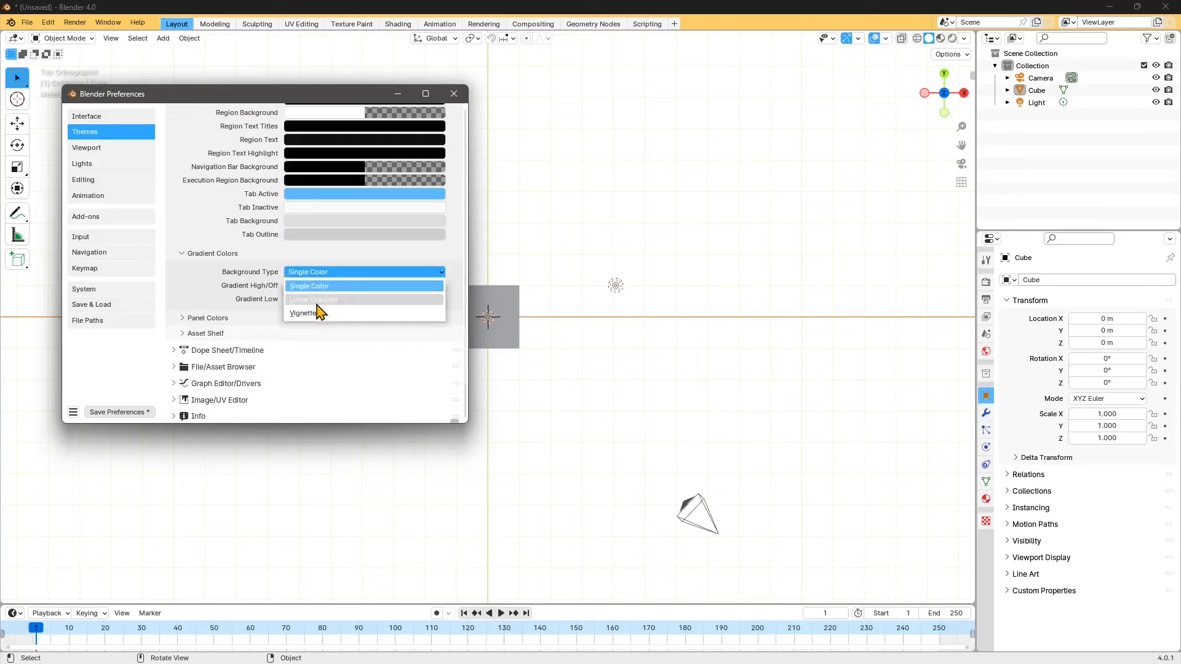
{"action": "left_click", "coordinate": [312, 300]}
{"action": "left_click", "coordinate": [321, 275]}
{"action": "left_click", "coordinate": [319, 319]}
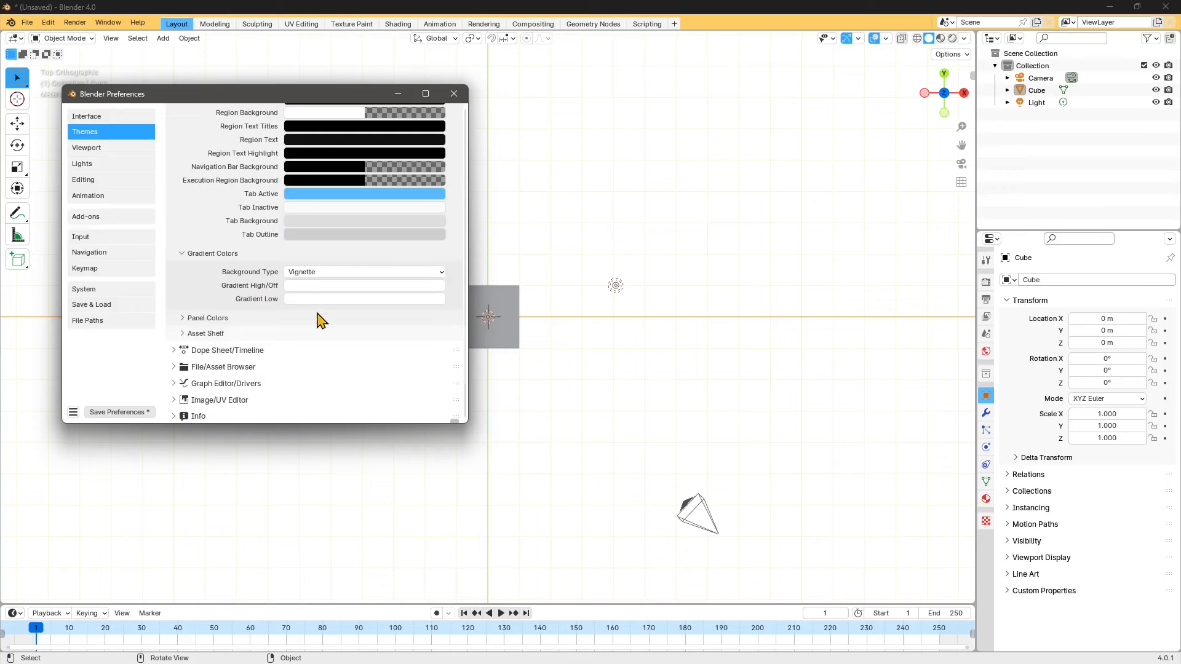
{"action": "left_click", "coordinate": [309, 274]}
{"action": "left_click", "coordinate": [304, 287]}
Reset the interface theme to its default settings
{"action": "scroll", "coordinate": [337, 339], "scroll_direction": "up", "scroll_amount": 20}
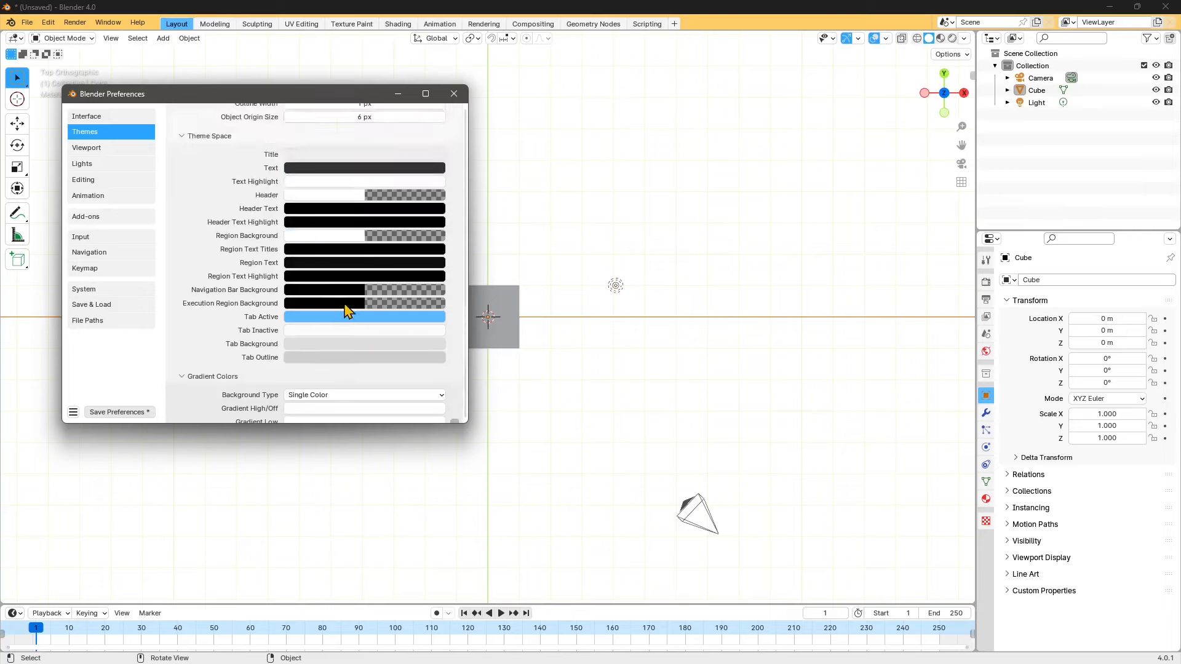
{"action": "scroll", "coordinate": [411, 166], "scroll_direction": "up", "scroll_amount": 15}
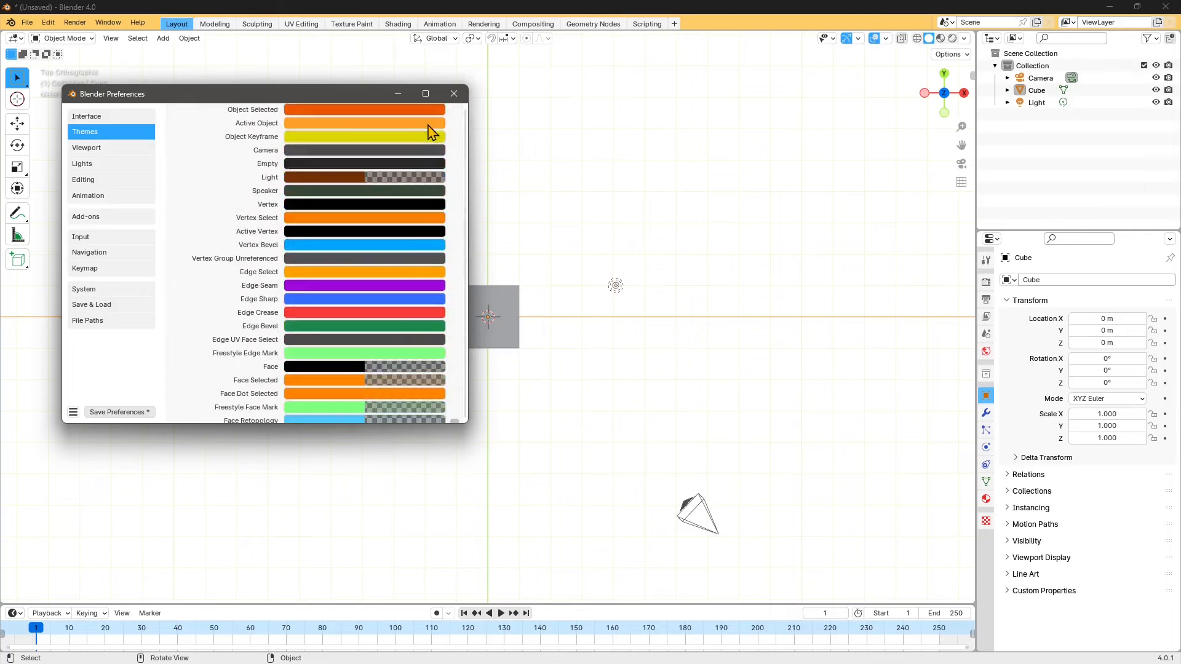
{"action": "left_click", "coordinate": [431, 115]}
Set the 3D Viewport's Gradient High/Off colour to pure white, with red, green and blue at 1.000
{"action": "scroll", "coordinate": [367, 338], "scroll_direction": "down", "scroll_amount": 10}
{"action": "scroll", "coordinate": [369, 335], "scroll_direction": "down", "scroll_amount": 15}
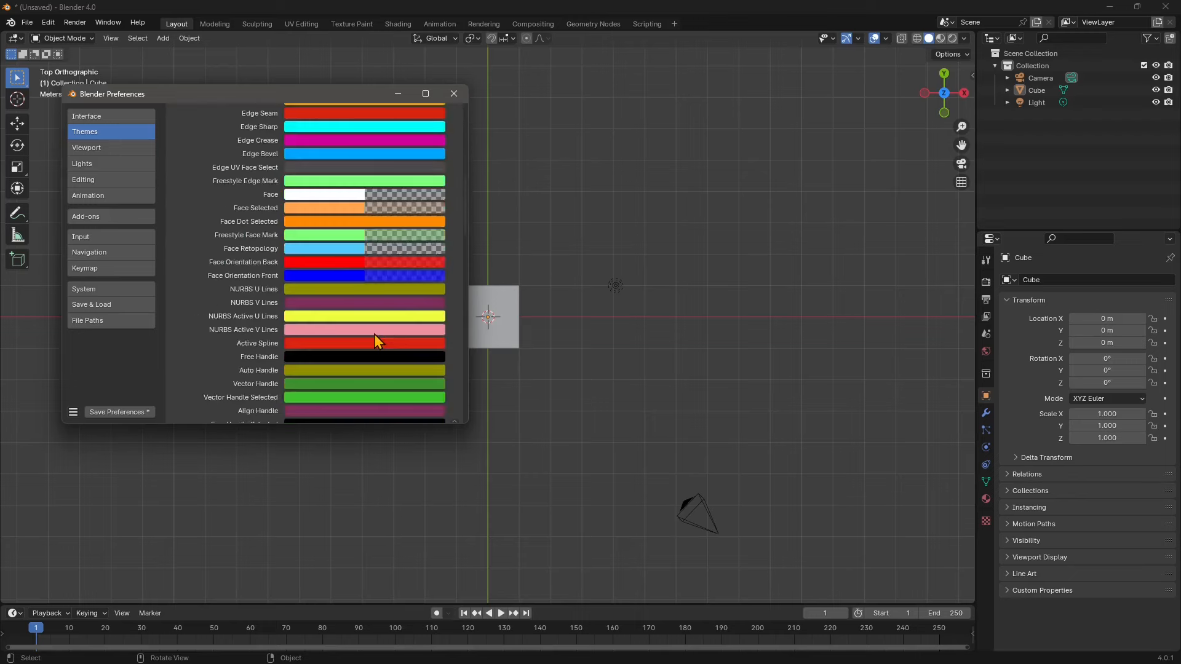
{"action": "scroll", "coordinate": [367, 331], "scroll_direction": "down", "scroll_amount": 8}
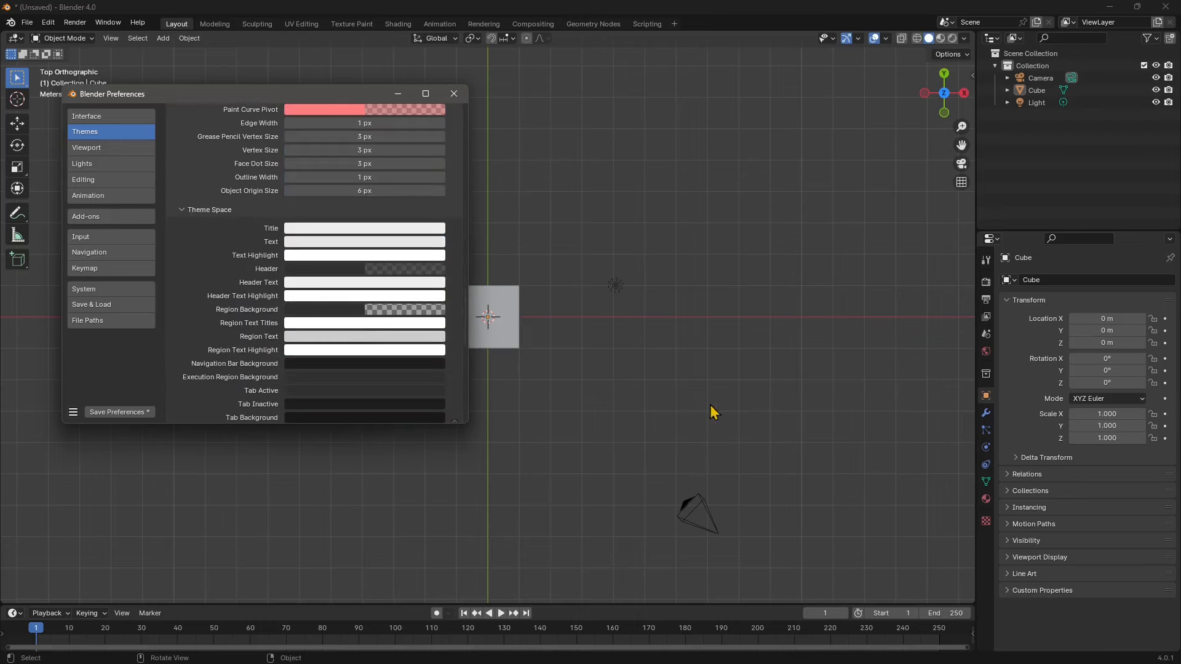
{"action": "left_click", "coordinate": [315, 335]}
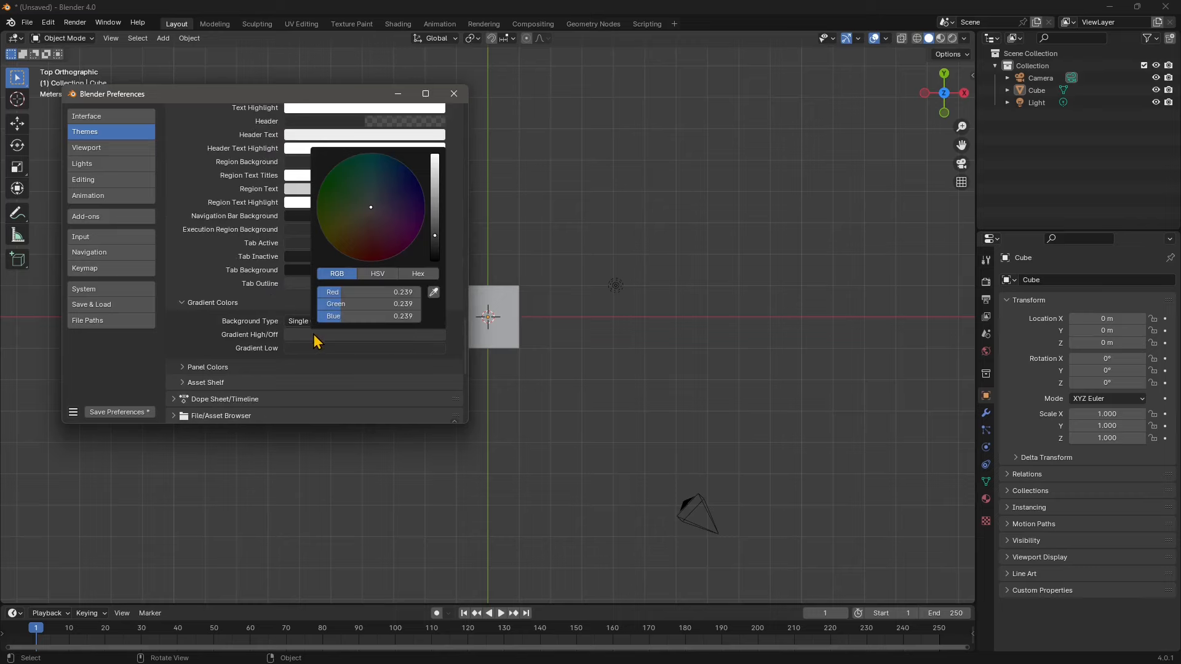
{"action": "left_click_drag", "start_coordinate": [434, 240], "coordinate": [435, 155]}
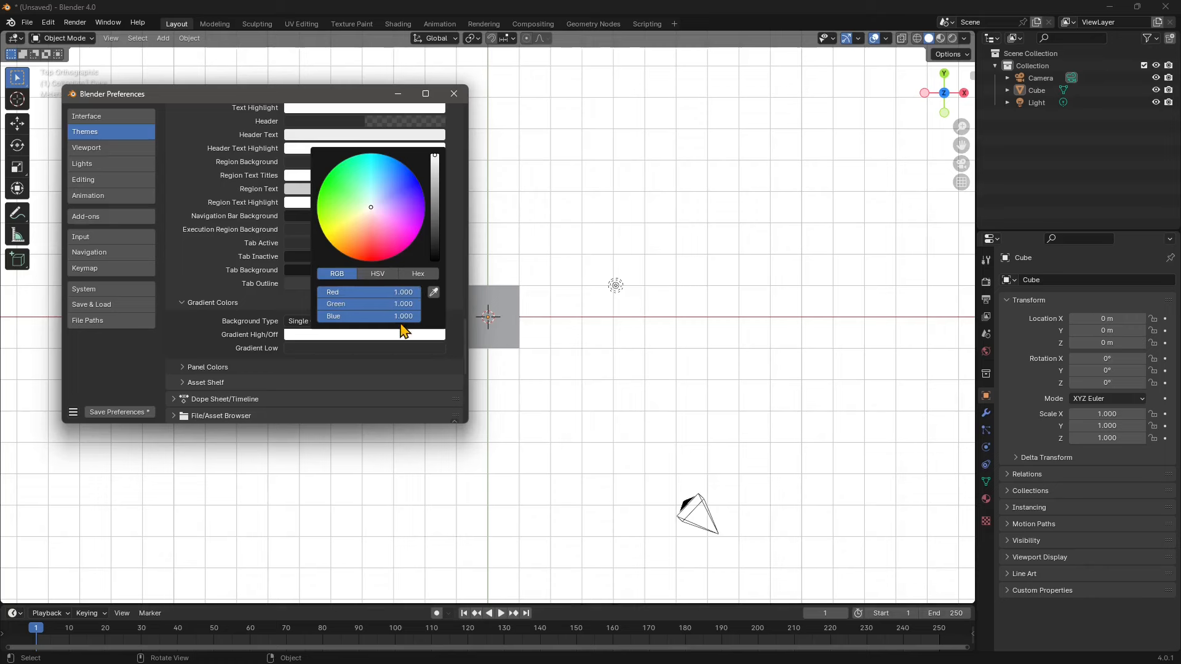
{"action": "left_click", "coordinate": [379, 275]}
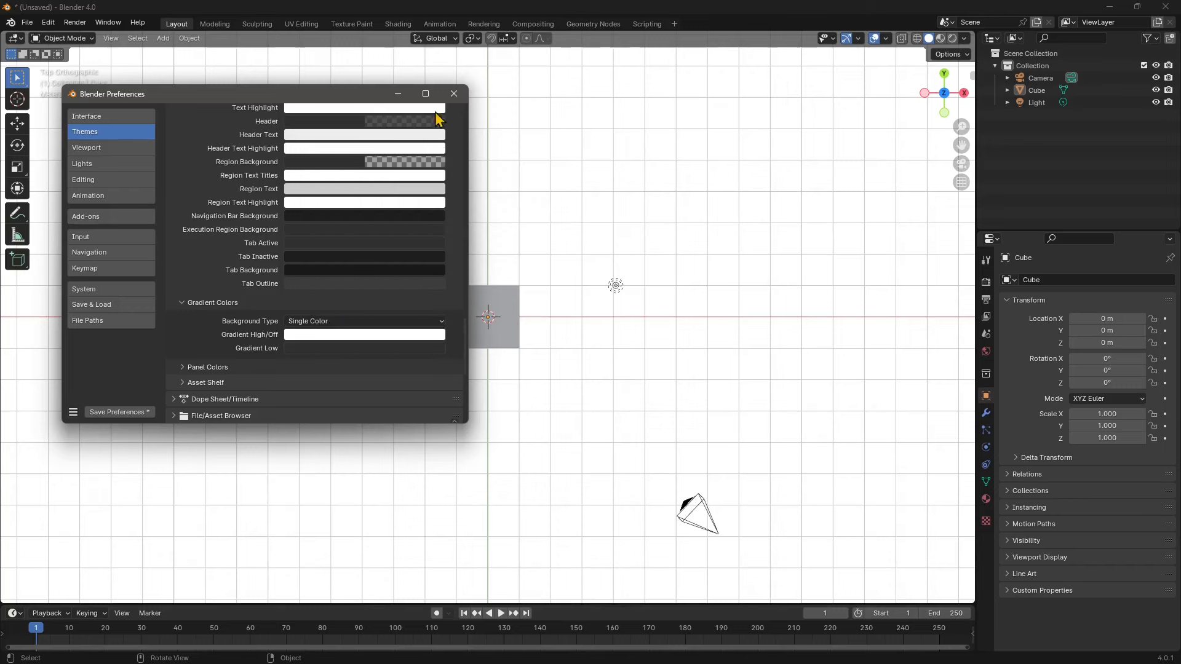
Preview the Vignette background type with the white Gradient High/Off colour and restore Single Color
{"action": "left_click", "coordinate": [326, 322]}
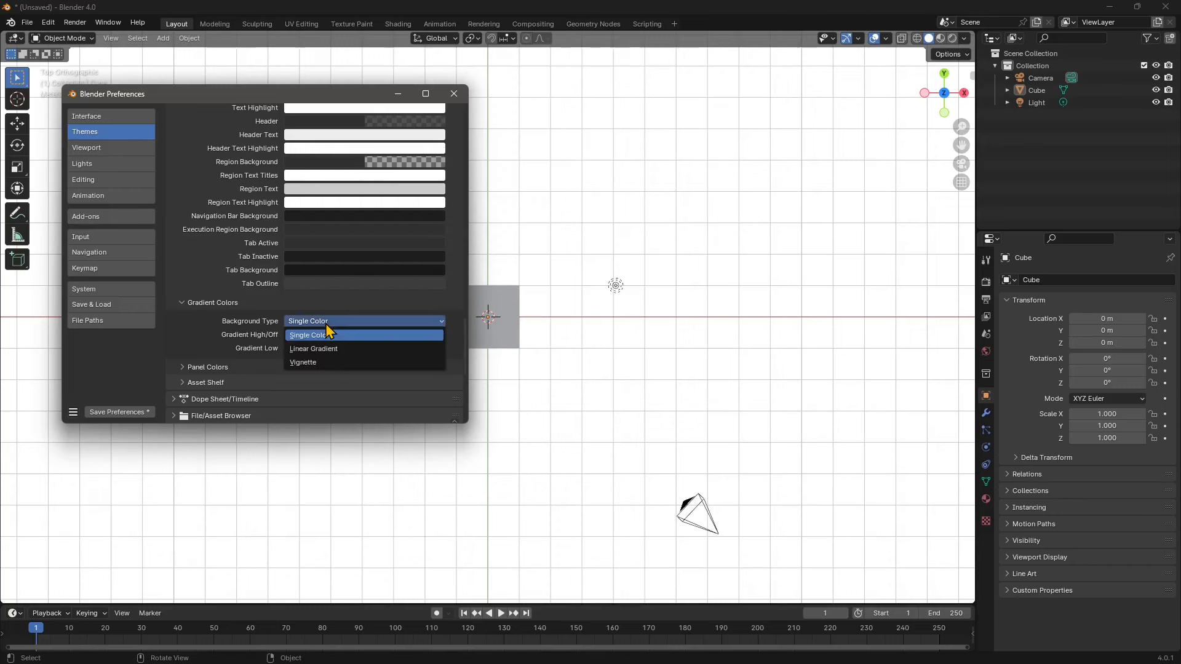
{"action": "left_click", "coordinate": [324, 336]}
{"action": "left_click", "coordinate": [337, 322]}
{"action": "left_click", "coordinate": [327, 362]}
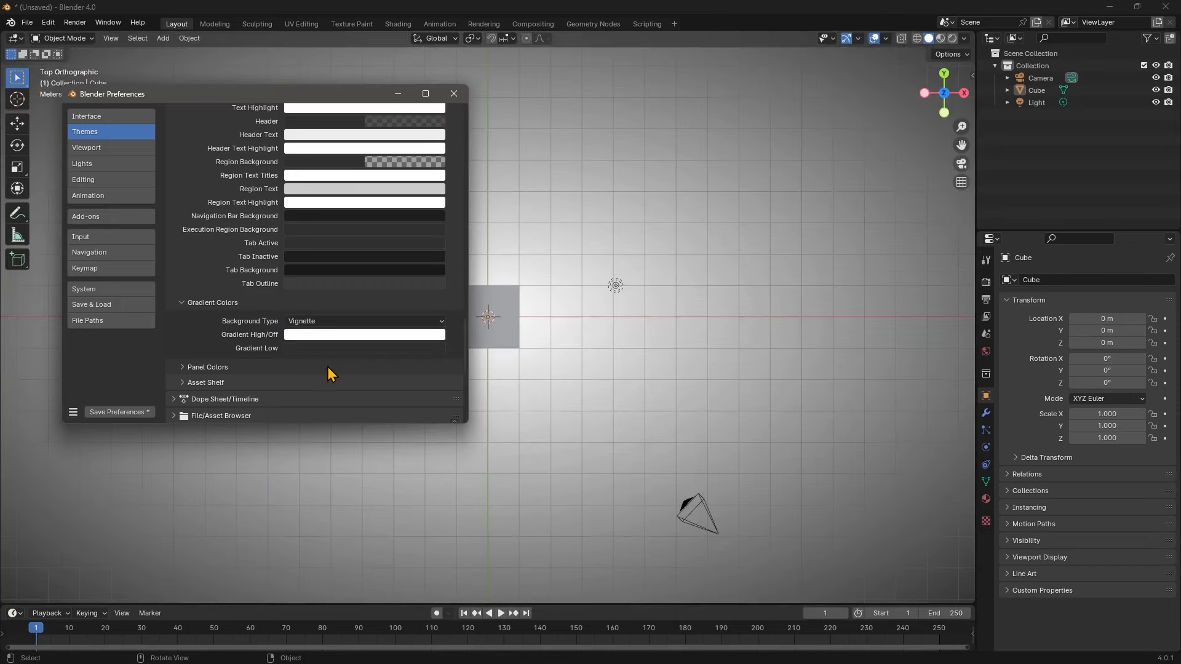
{"action": "left_click", "coordinate": [330, 324]}
{"action": "left_click", "coordinate": [326, 336]}
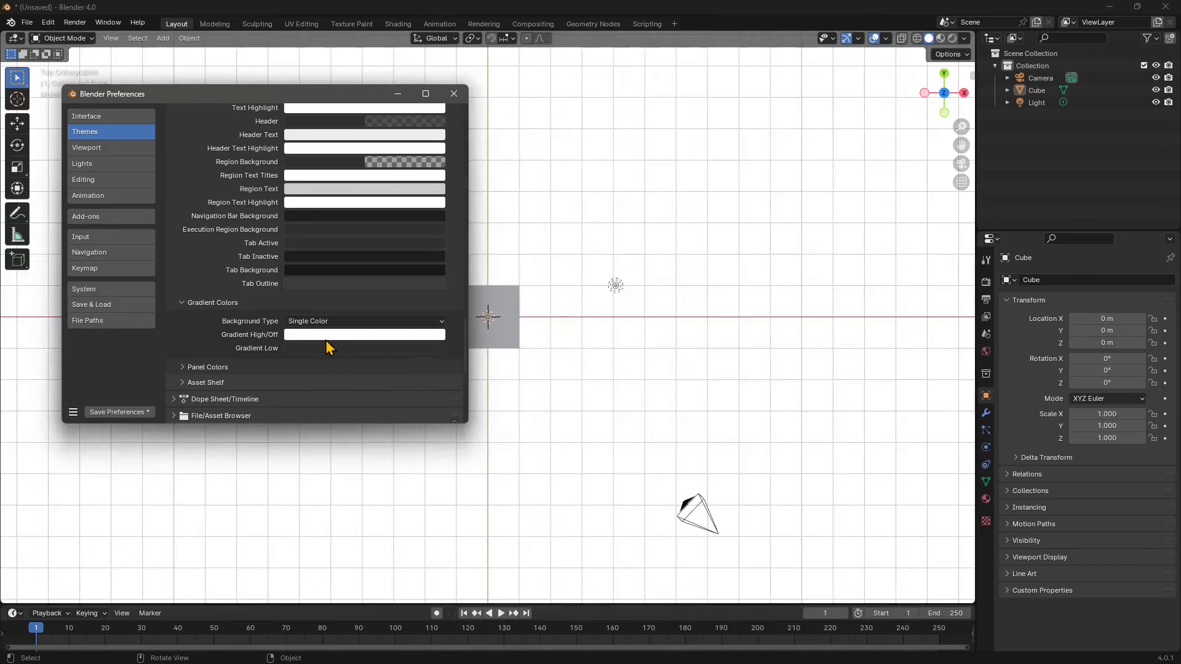
Expand the 3D Viewport's Panel Colors and Asset Shelf theme settings for review
{"action": "scroll", "coordinate": [241, 352], "scroll_direction": "down", "scroll_amount": 2}
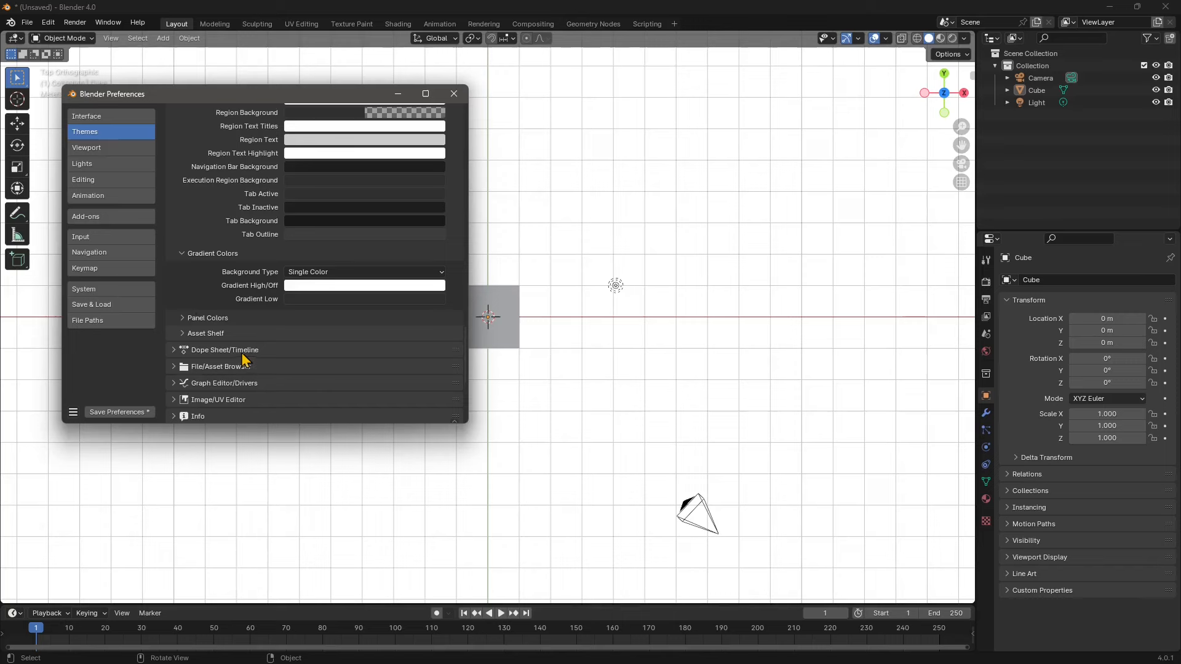
{"action": "left_click", "coordinate": [198, 317]}
{"action": "scroll", "coordinate": [262, 357], "scroll_direction": "down", "scroll_amount": 3}
{"action": "left_click", "coordinate": [191, 312]}
{"action": "scroll", "coordinate": [230, 308], "scroll_direction": "down", "scroll_amount": 3}
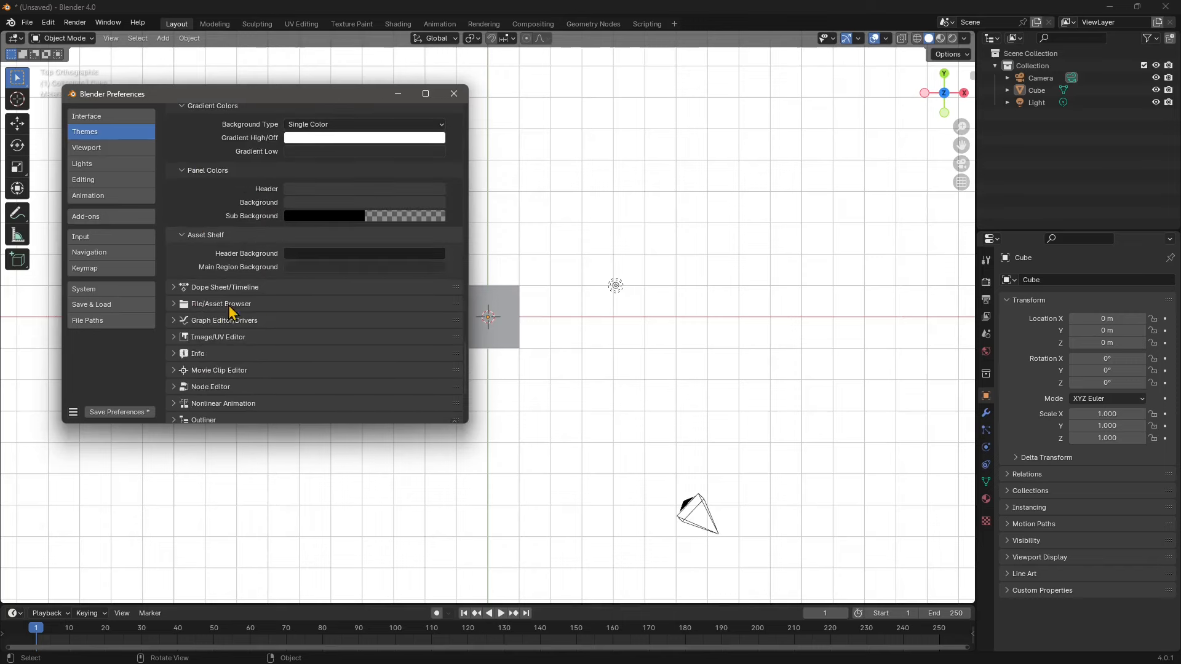
Expand and look through the Dope Sheet/Timeline, File/Asset Browser and Graph Editor/Drivers theme colours
{"action": "left_click", "coordinate": [222, 297]}
{"action": "scroll", "coordinate": [243, 338], "scroll_direction": "down", "scroll_amount": 15}
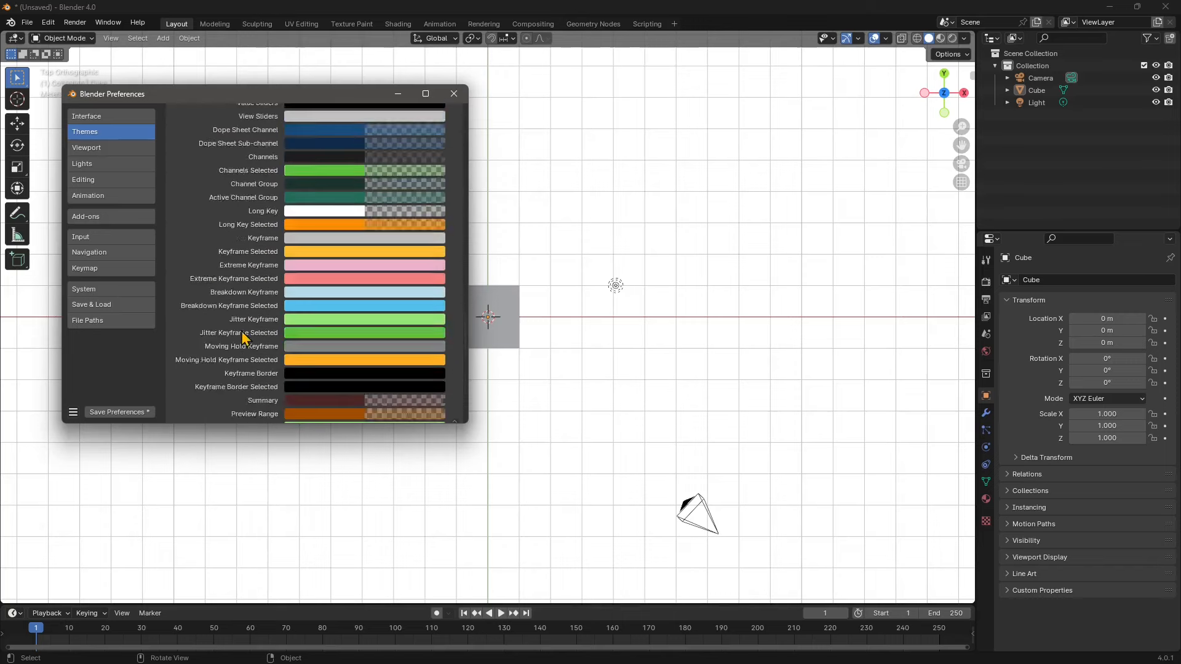
{"action": "scroll", "coordinate": [247, 337], "scroll_direction": "down", "scroll_amount": 3}
{"action": "left_click", "coordinate": [199, 255]}
{"action": "scroll", "coordinate": [342, 387], "scroll_direction": "down", "scroll_amount": 1}
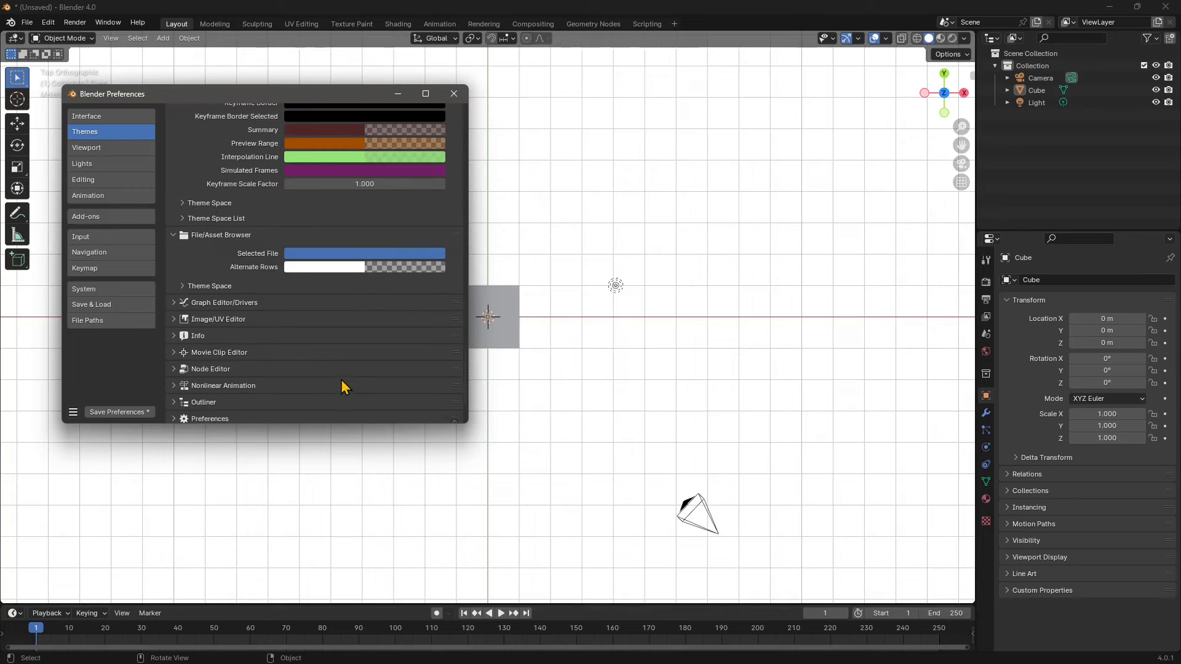
{"action": "left_click", "coordinate": [227, 303]}
{"action": "scroll", "coordinate": [250, 343], "scroll_direction": "down", "scroll_amount": 18}
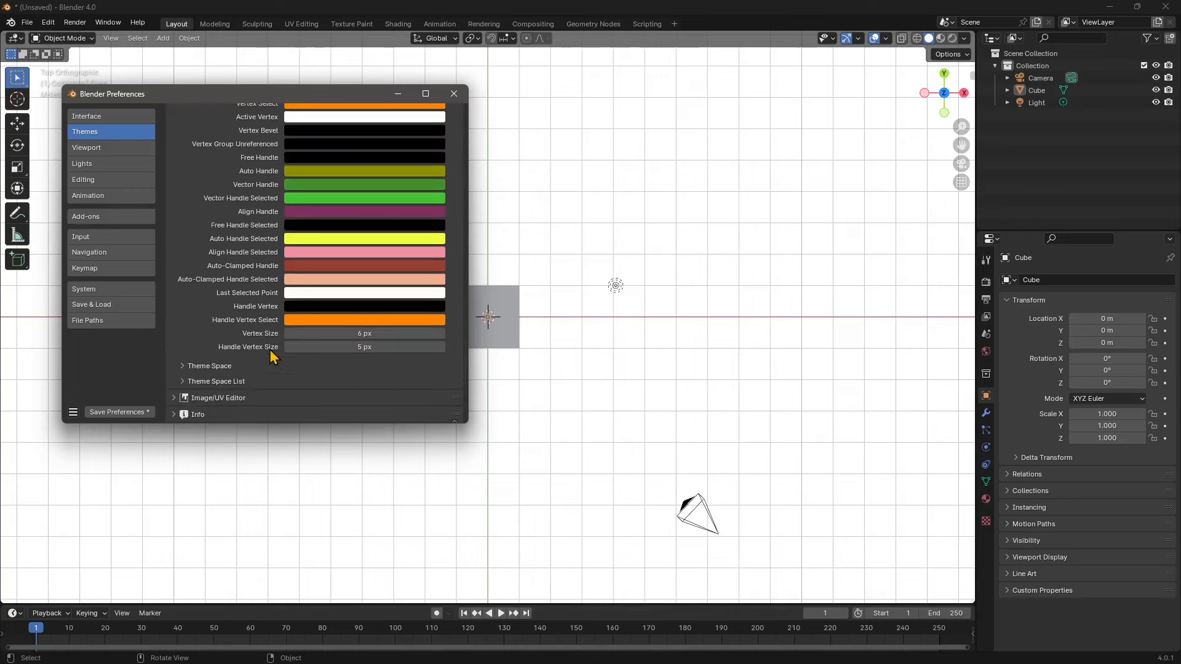
{"action": "scroll", "coordinate": [210, 367], "scroll_direction": "down", "scroll_amount": 2}
{"action": "scroll", "coordinate": [211, 333], "scroll_direction": "down", "scroll_amount": 2}
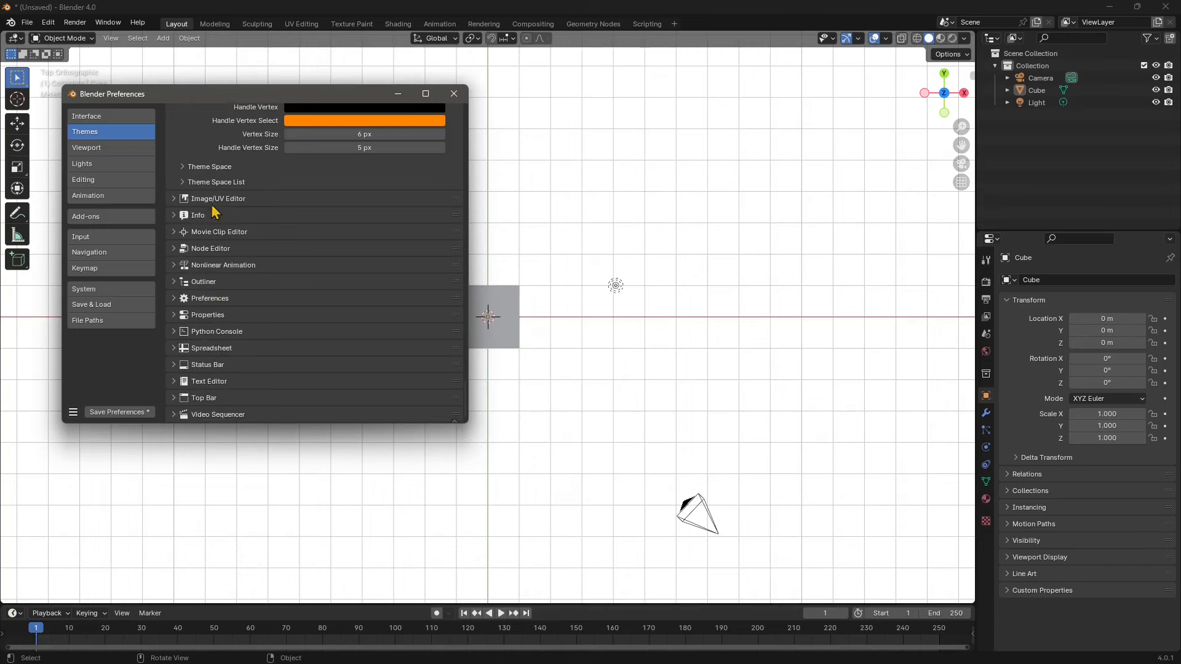
Look back over the expanded theme sections and close the Preferences window
{"action": "scroll", "coordinate": [240, 314], "scroll_direction": "up", "scroll_amount": 14}
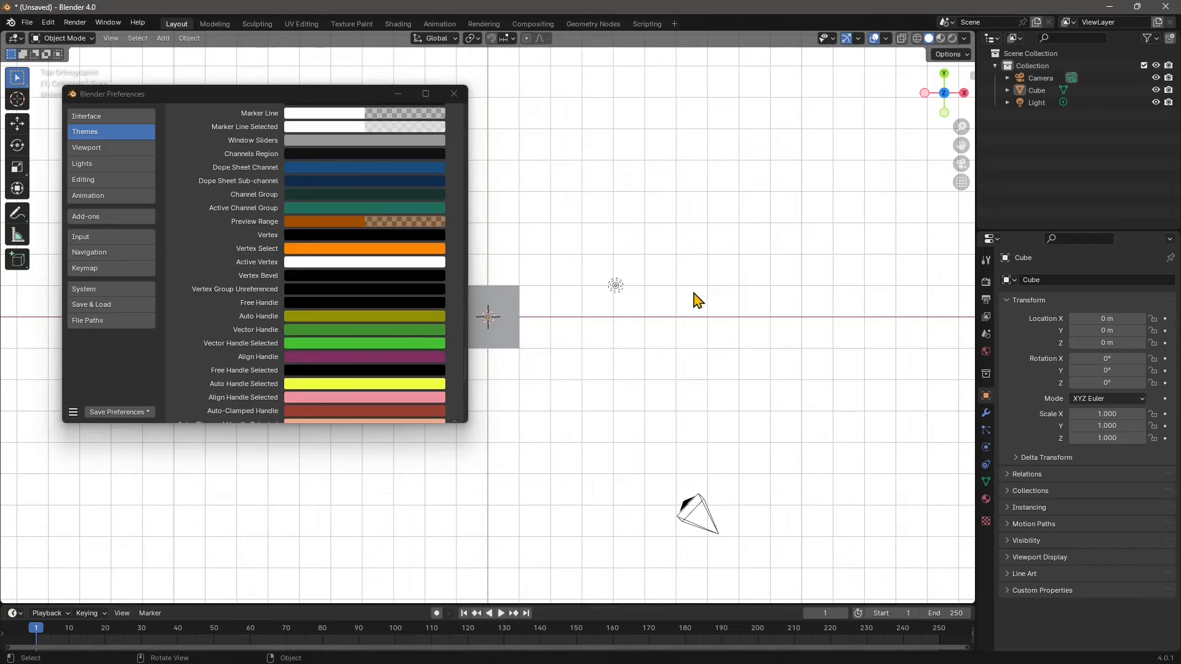
{"action": "scroll", "coordinate": [454, 280], "scroll_direction": "down", "scroll_amount": 20}
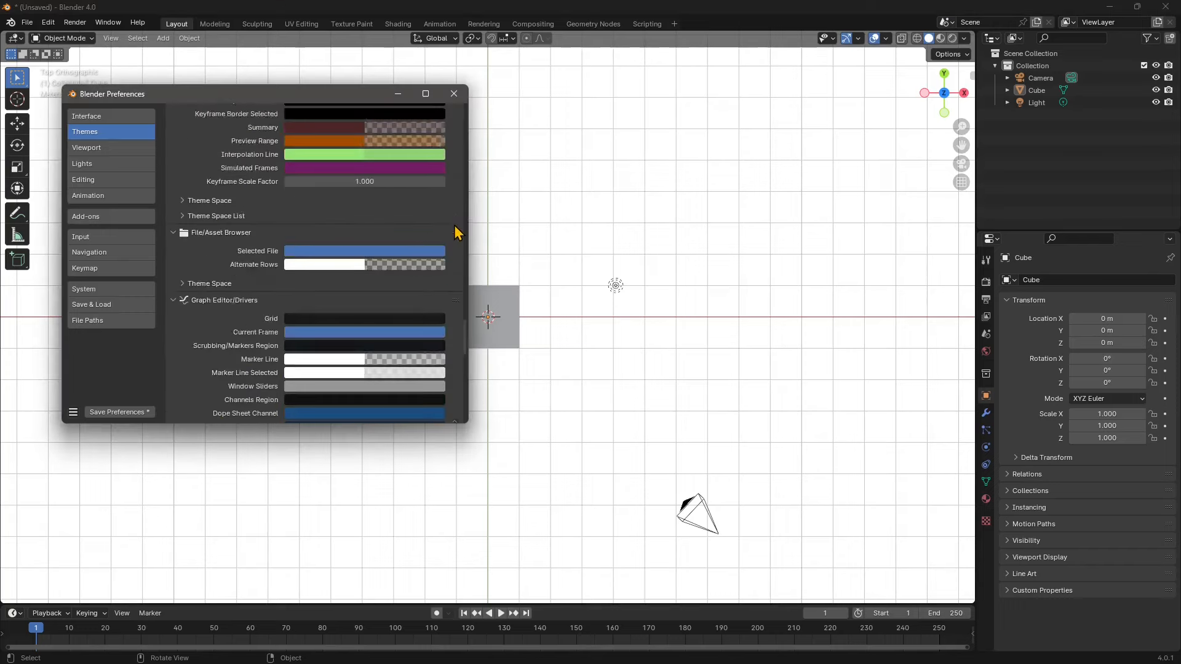
{"action": "scroll", "coordinate": [459, 223], "scroll_direction": "up", "scroll_amount": 15}
{"action": "left_click", "coordinate": [454, 93]}
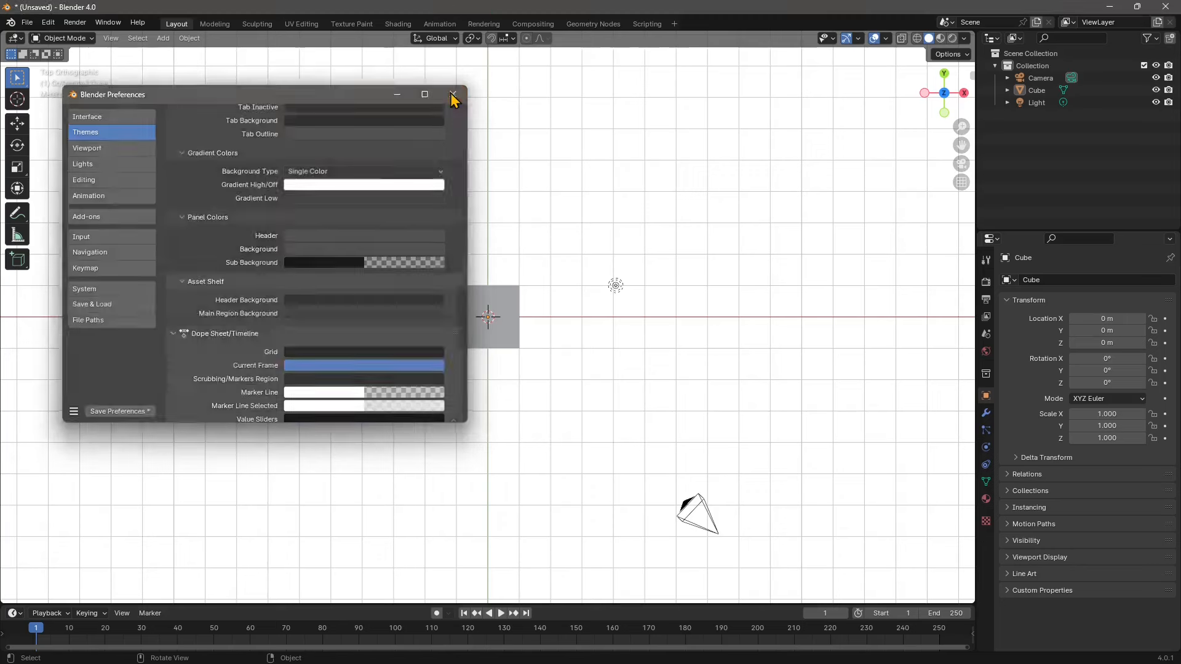
Compare Solid and Wireframe viewport shading, leave the viewport in Wireframe, and inspect the cube up close
{"action": "left_click", "coordinate": [916, 39]}
{"action": "left_click", "coordinate": [930, 39]}
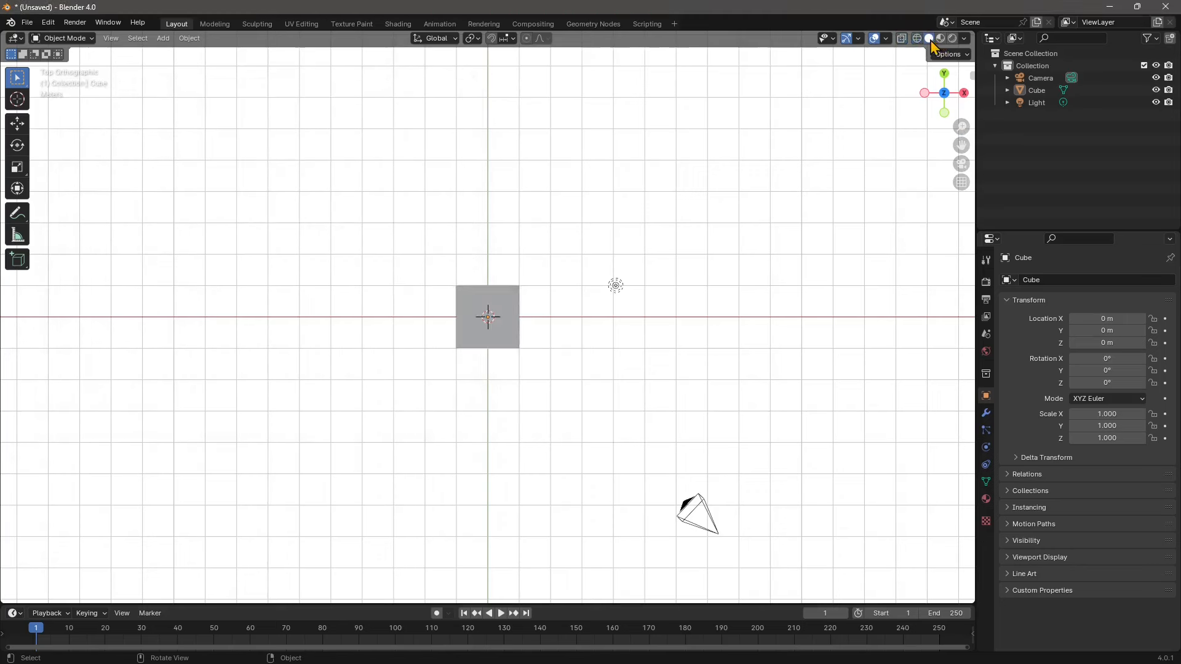
{"action": "left_click", "coordinate": [917, 39]}
{"action": "left_click", "coordinate": [930, 39]}
{"action": "left_click", "coordinate": [916, 39]}
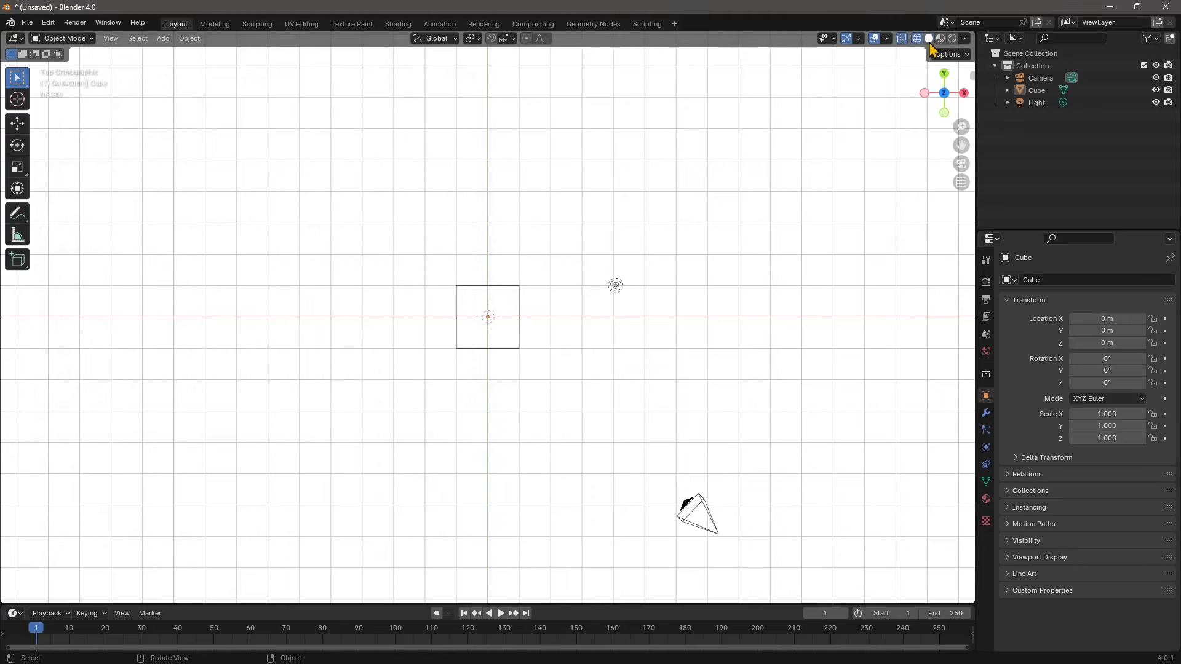
{"action": "left_click", "coordinate": [929, 39]}
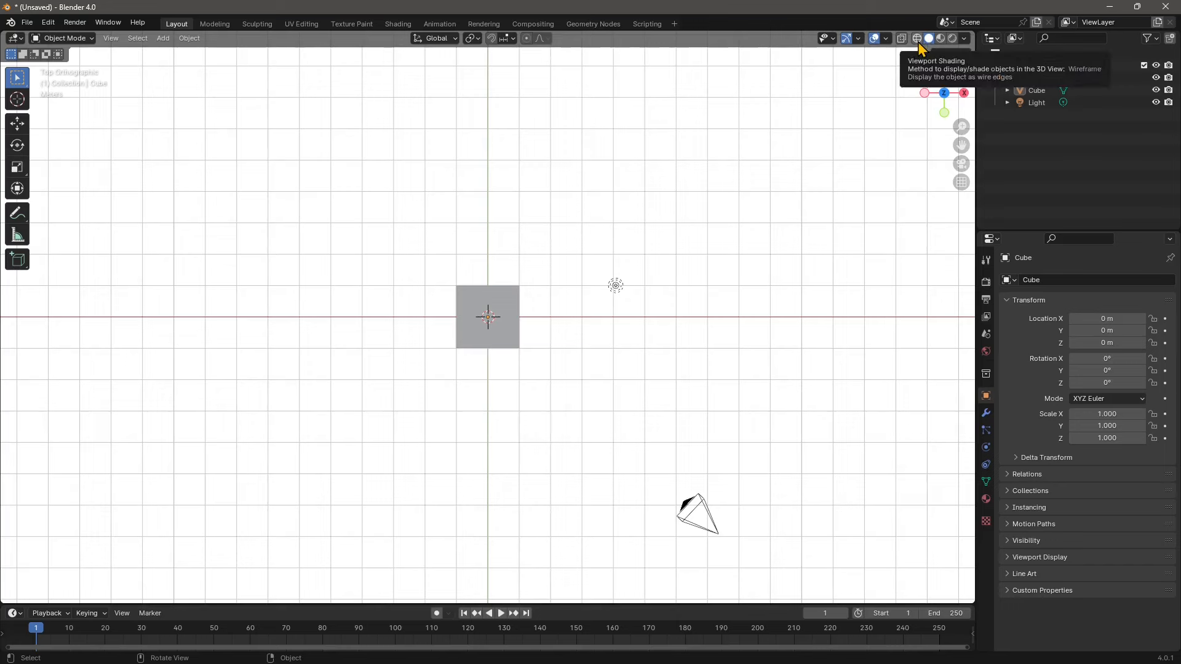
{"action": "left_click", "coordinate": [918, 42]}
{"action": "scroll", "coordinate": [468, 330], "scroll_direction": "up", "scroll_amount": 6}
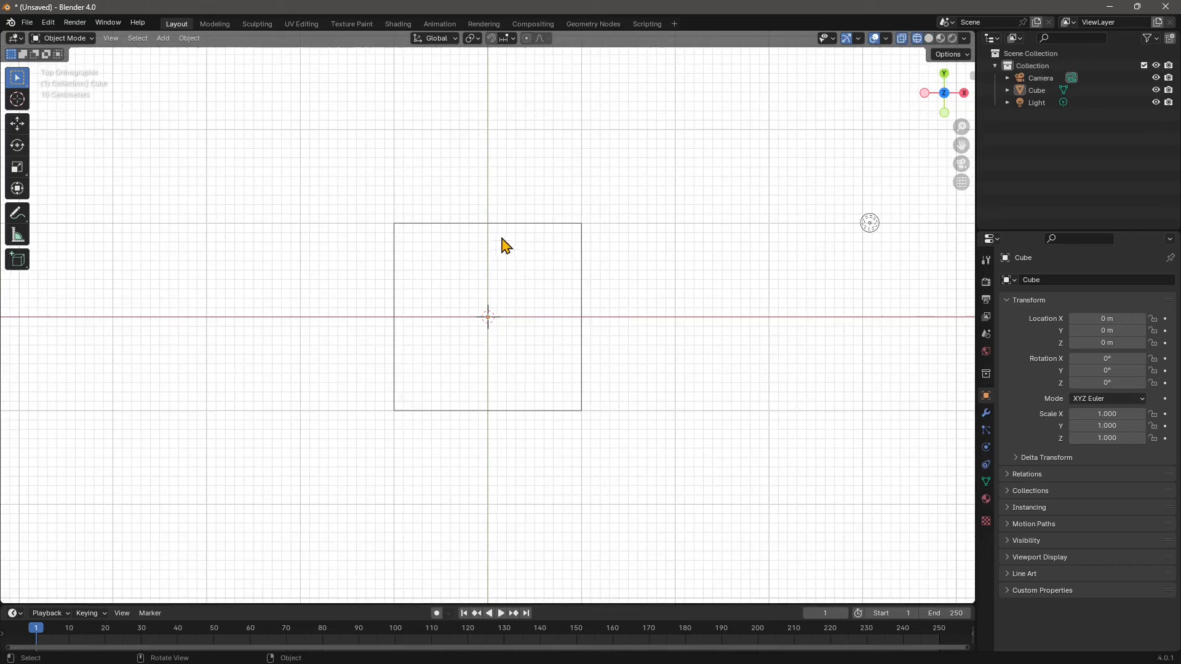
{"action": "scroll", "coordinate": [504, 245], "scroll_direction": "up", "scroll_amount": 1}
{"action": "scroll", "coordinate": [374, 358], "scroll_direction": "down", "scroll_amount": 2}
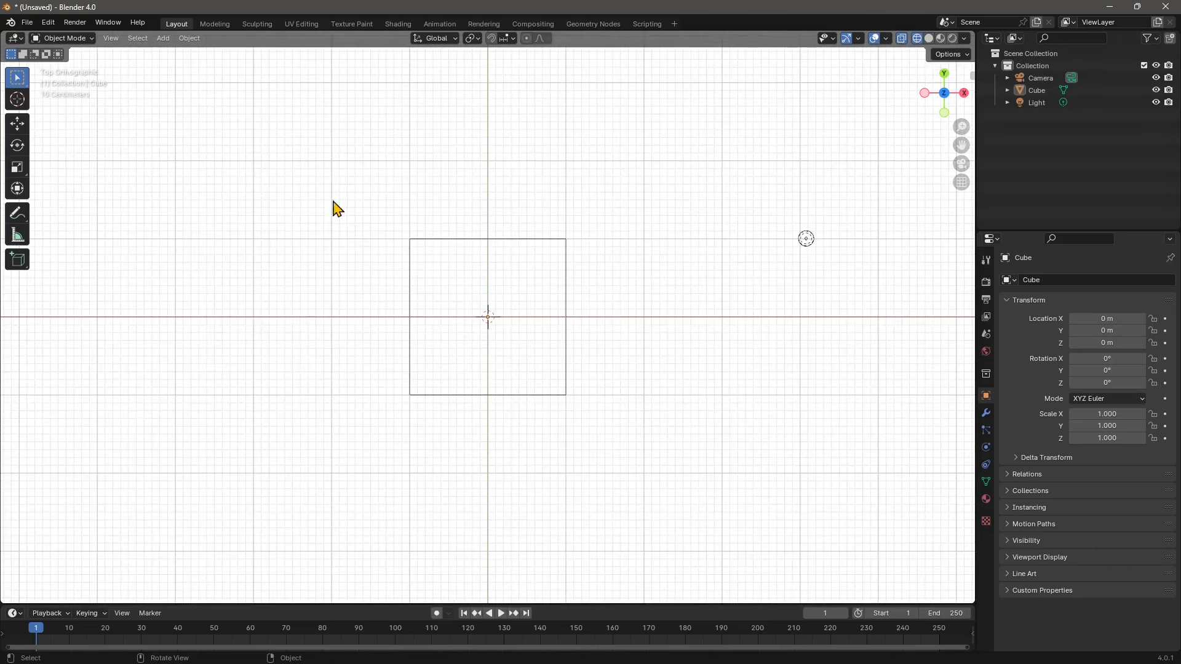
Hide the viewport gizmos and switch the viewport overlays off and back on
{"action": "left_click", "coordinate": [859, 39]}
{"action": "left_click", "coordinate": [850, 42]}
{"action": "left_click", "coordinate": [875, 41]}
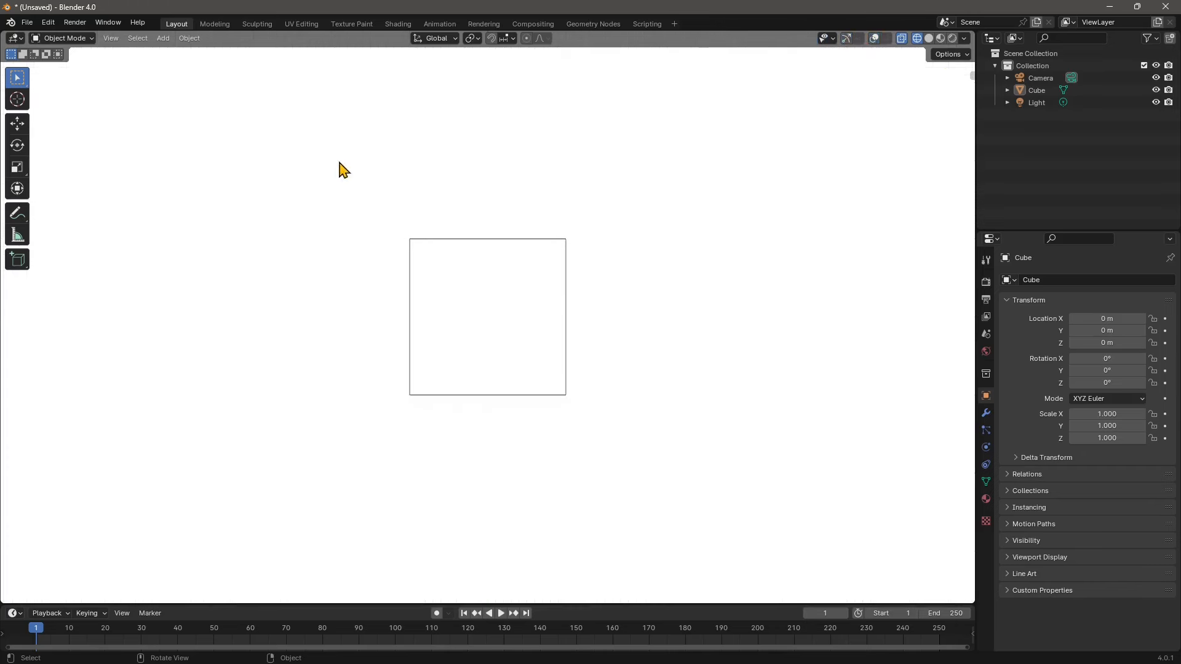
{"action": "left_click", "coordinate": [875, 39]}
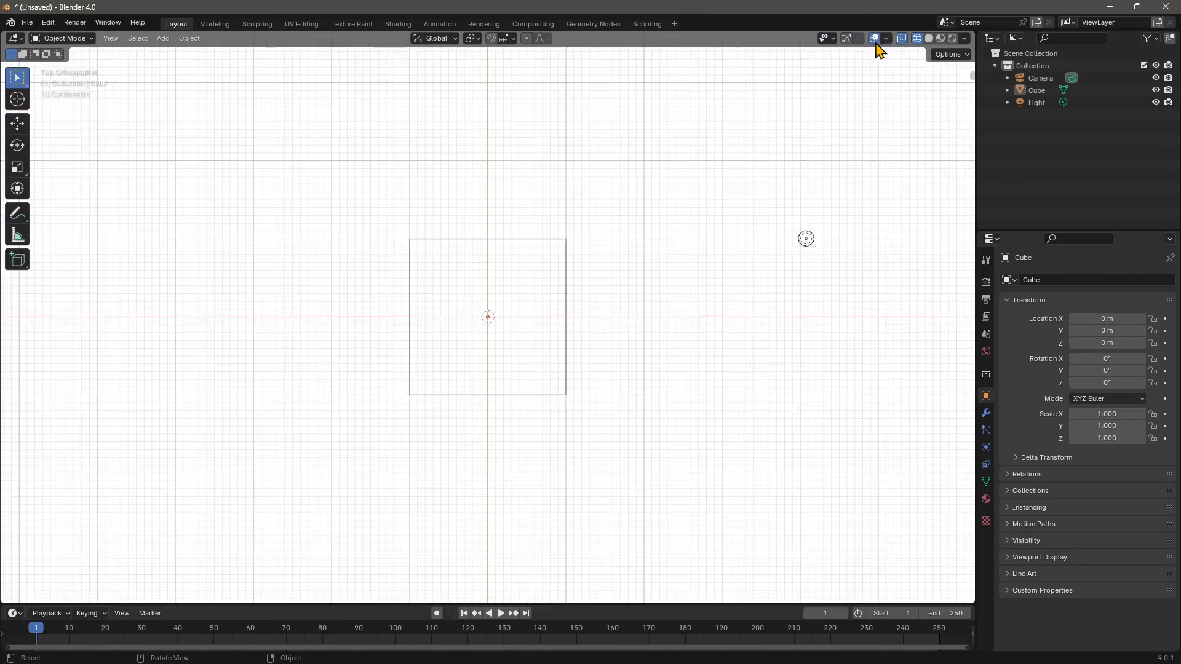
Turn off the Grid guide in the viewport overlays and show the viewport gizmos
{"action": "left_click", "coordinate": [887, 39]}
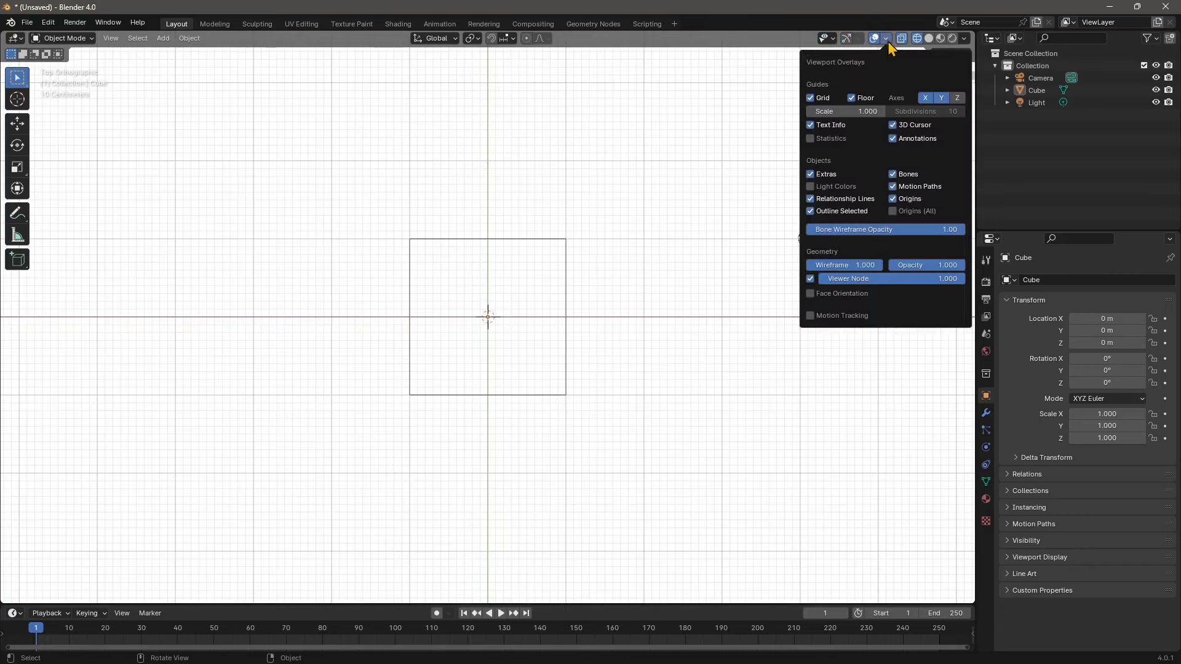
{"action": "left_click", "coordinate": [810, 98]}
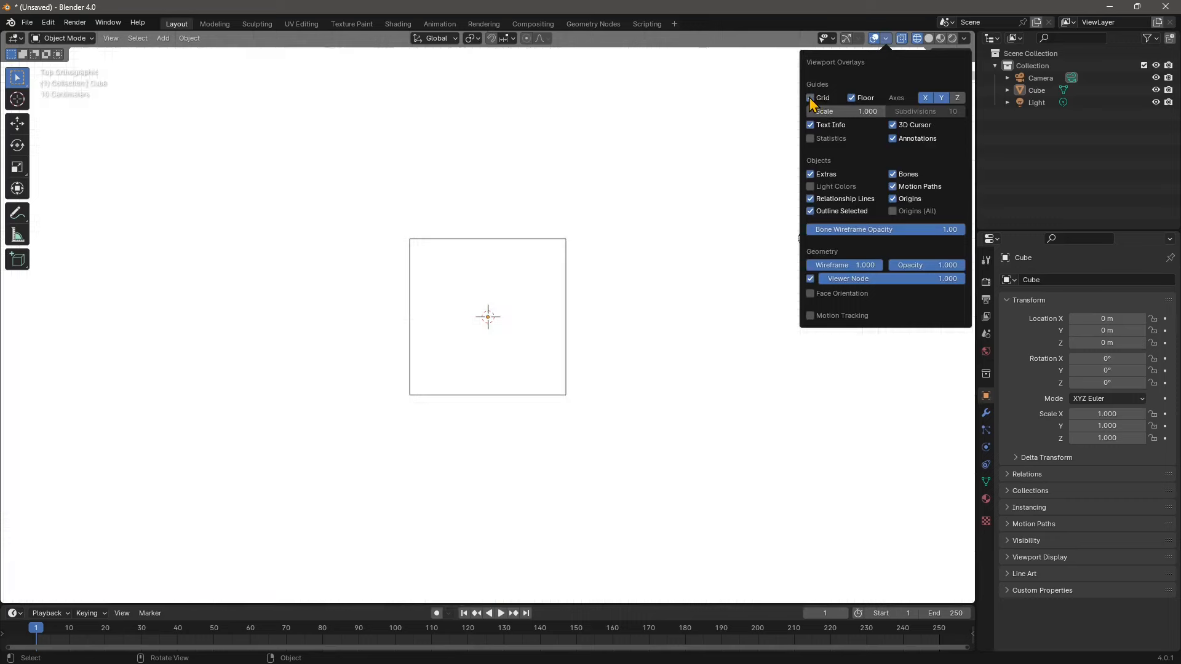
{"action": "left_click", "coordinate": [847, 40]}
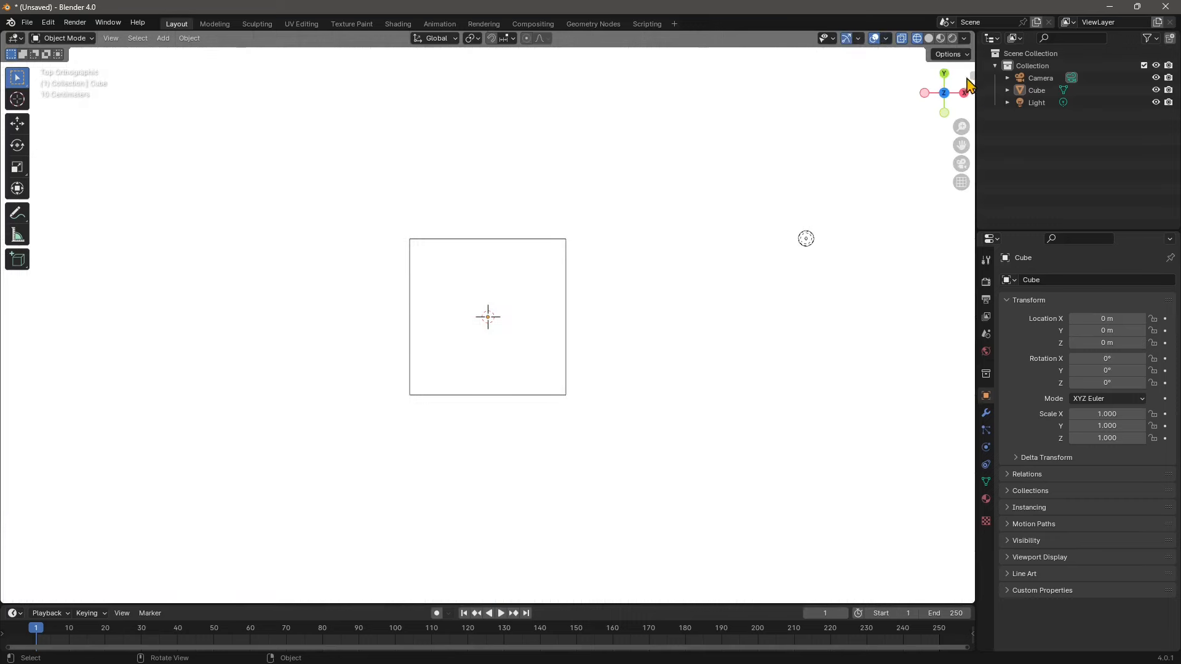
Select the cube and activate the Move tool
{"action": "left_click", "coordinate": [548, 241]}
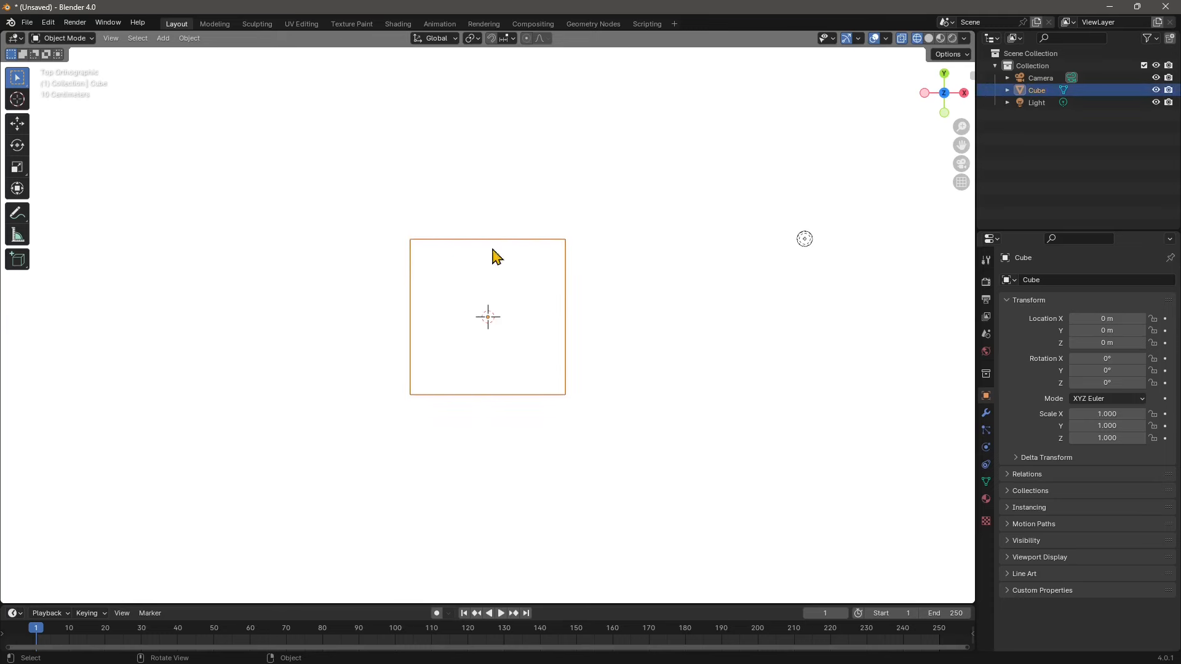
{"action": "left_click", "coordinate": [17, 124]}
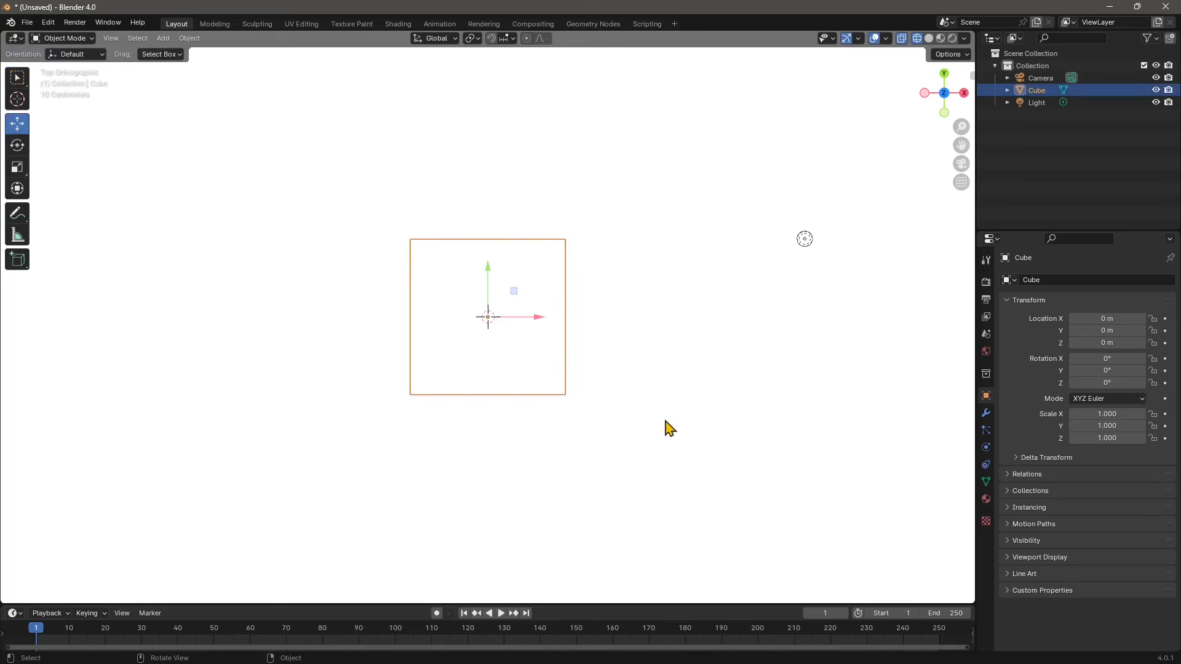
Switch the viewport gizmos and the viewport overlays off and back on to compare the display
{"action": "left_click", "coordinate": [849, 40]}
{"action": "left_click", "coordinate": [849, 41]}
{"action": "left_click", "coordinate": [848, 41]}
{"action": "left_click", "coordinate": [848, 41]}
{"action": "left_click", "coordinate": [849, 42]}
{"action": "left_click", "coordinate": [850, 42]}
{"action": "left_click", "coordinate": [874, 41]}
{"action": "left_click", "coordinate": [874, 40]}
Move the cube about 0.57 m along the X axis and deselect it
{"action": "left_click_drag", "start_coordinate": [539, 306], "coordinate": [603, 321]}
{"action": "left_click", "coordinate": [556, 163]}
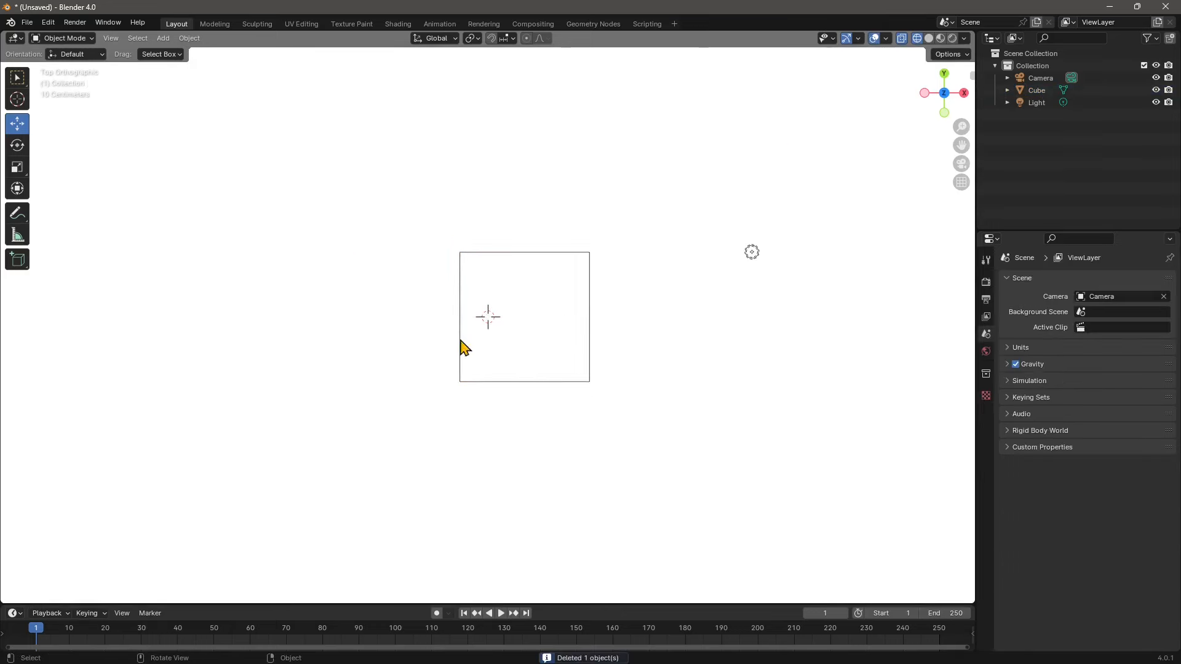
{"action": "middle_click_drag", "start_coordinate": [535, 372], "coordinate": [564, 293]}
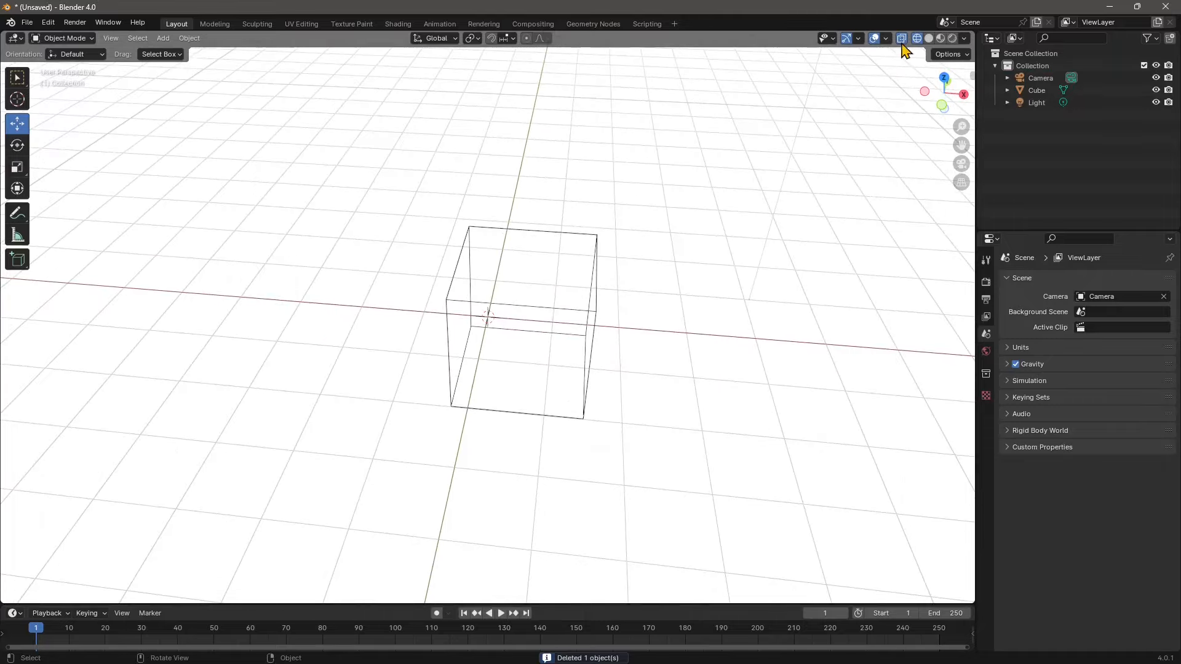
{"action": "left_click", "coordinate": [946, 80]}
{"action": "left_click", "coordinate": [943, 77]}
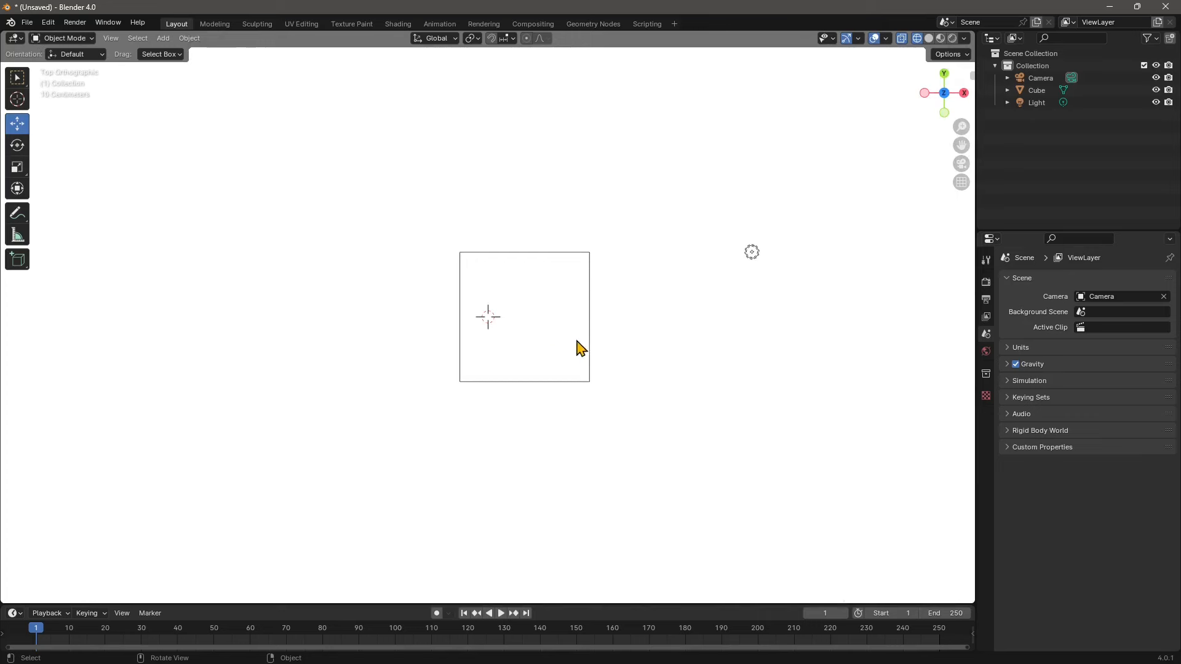
{"action": "left_click", "coordinate": [944, 113]}
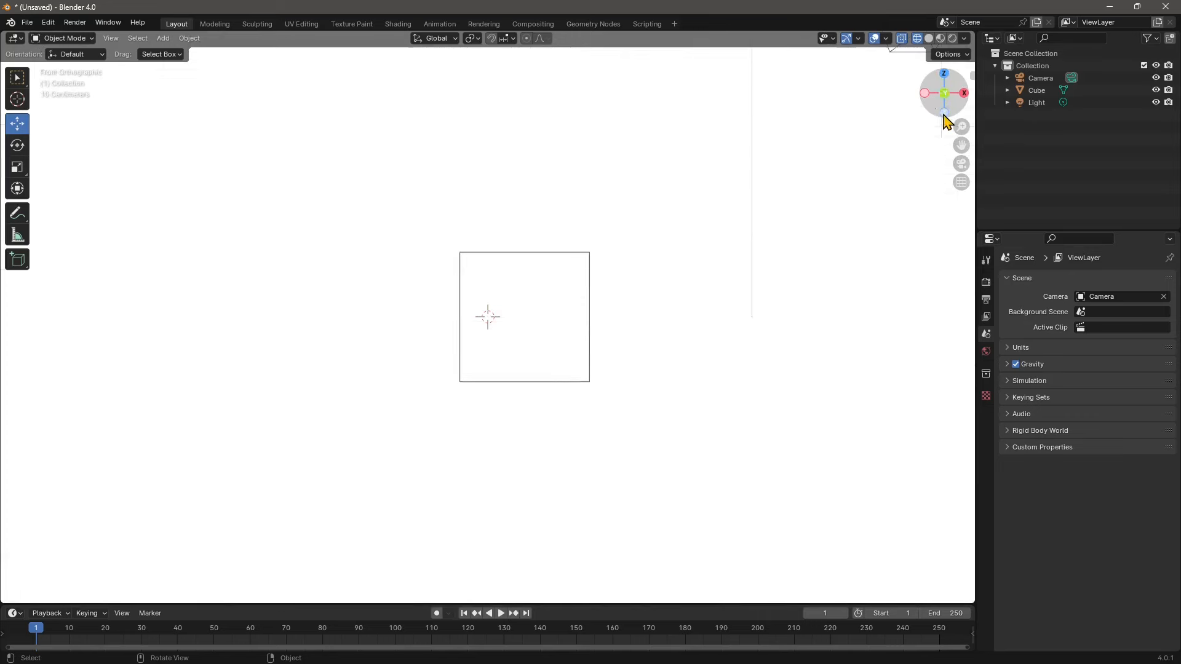
{"action": "left_click", "coordinate": [945, 76]}
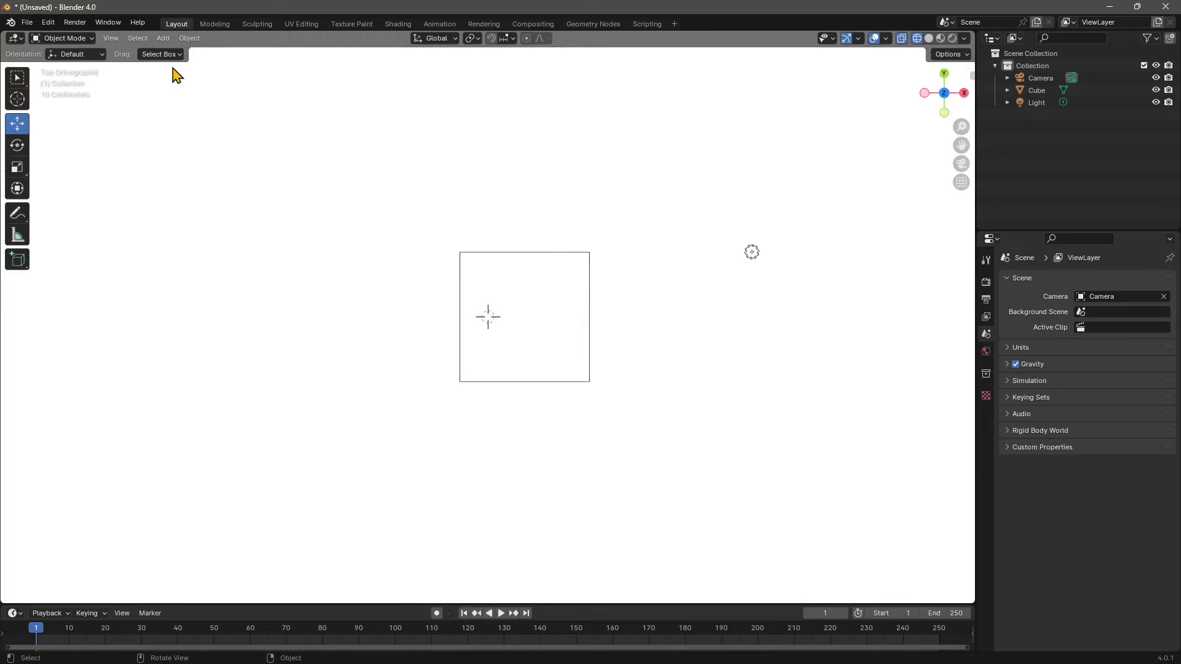
Add a Bezier curve and move it about 2.37 m in the negative X direction, beside the cube
{"action": "left_click", "coordinate": [163, 39]}
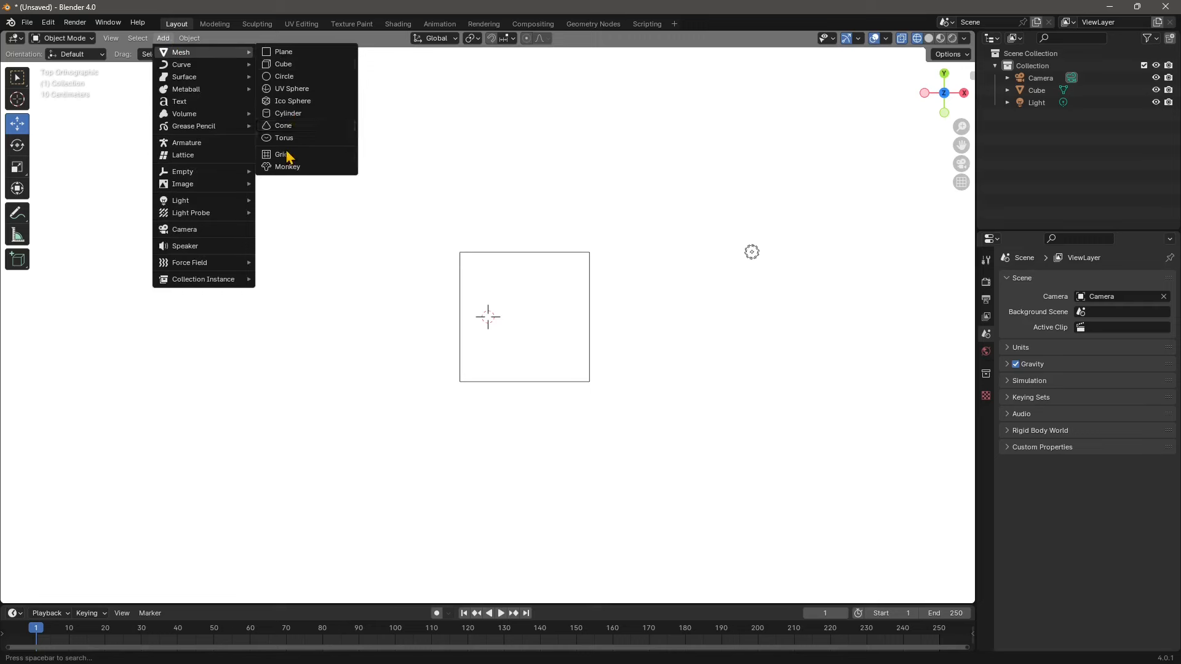
{"action": "mouse_move", "coordinate": [192, 64]}
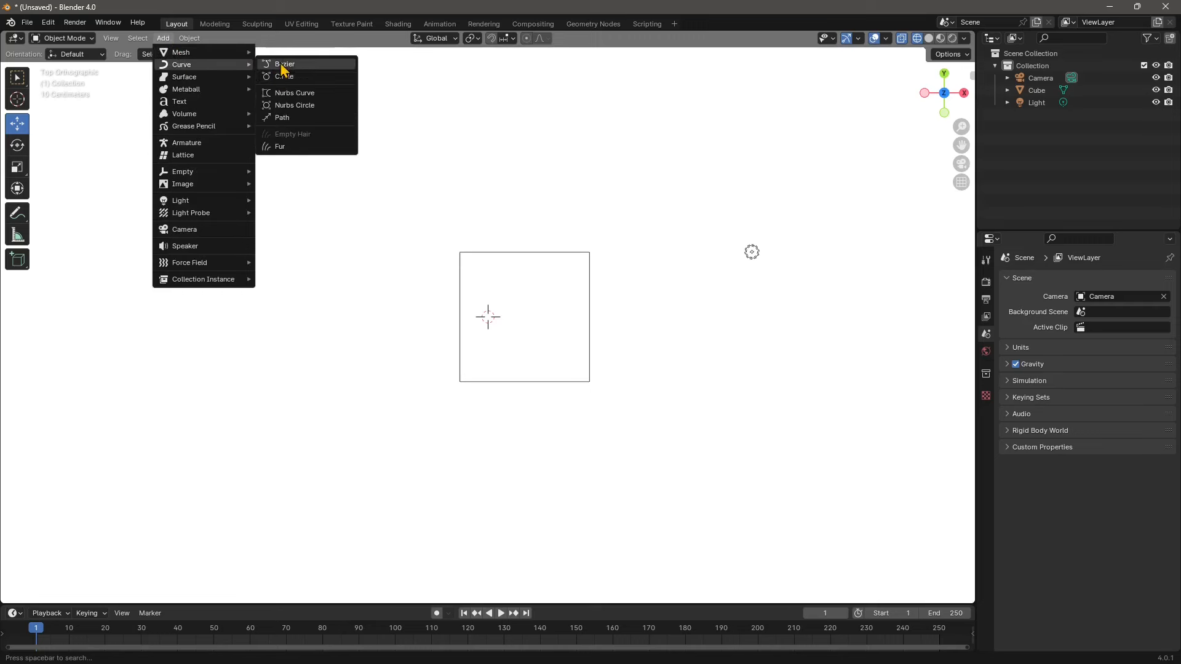
{"action": "left_click", "coordinate": [281, 64]}
{"action": "left_click_drag", "start_coordinate": [528, 324], "coordinate": [373, 320]}
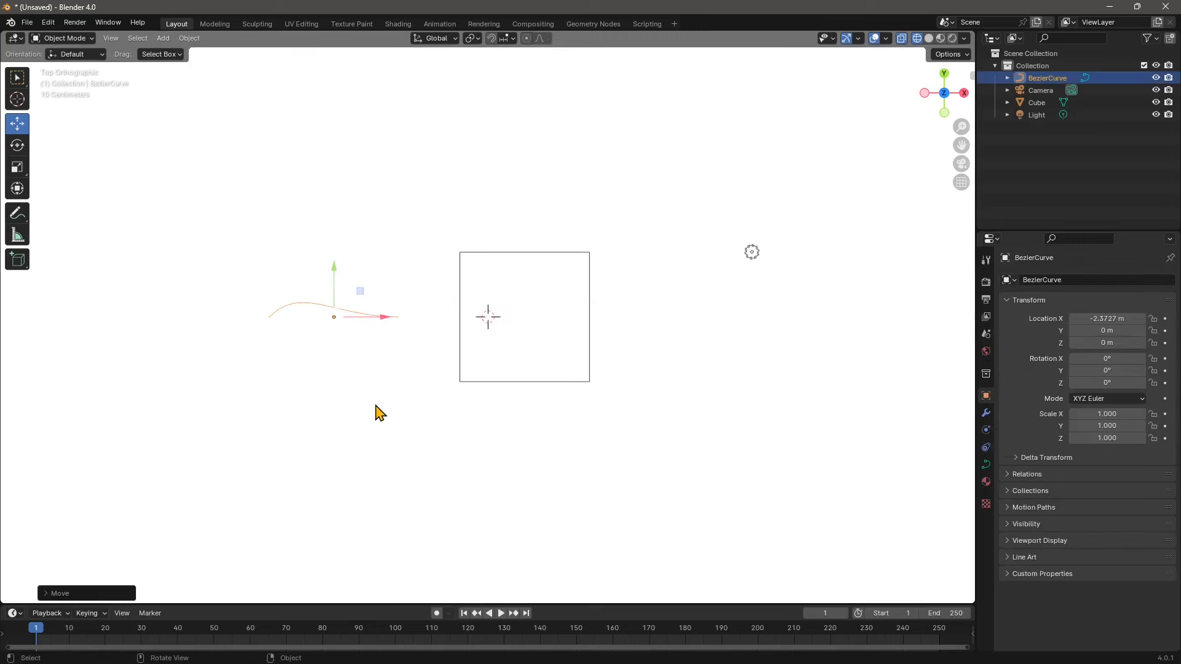
Compare how the Bezier curve and the cube look when selected and unselected in wireframe
{"action": "left_click", "coordinate": [377, 409]}
{"action": "left_click", "coordinate": [347, 316]}
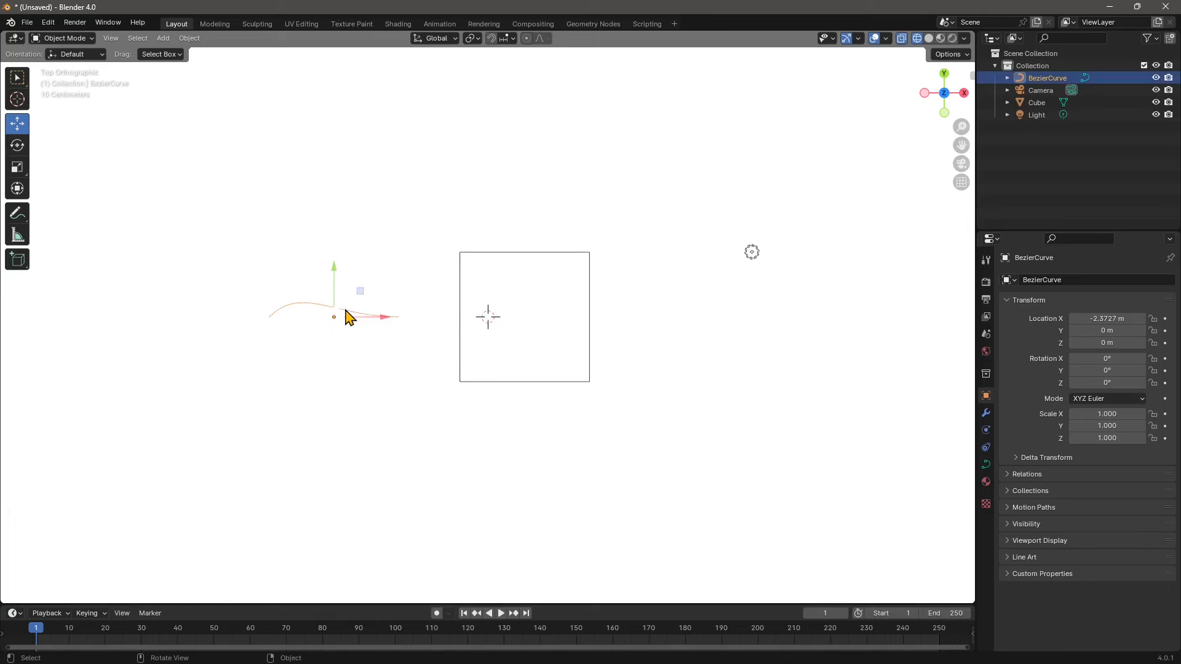
{"action": "left_click", "coordinate": [557, 265]}
{"action": "left_click", "coordinate": [361, 219]}
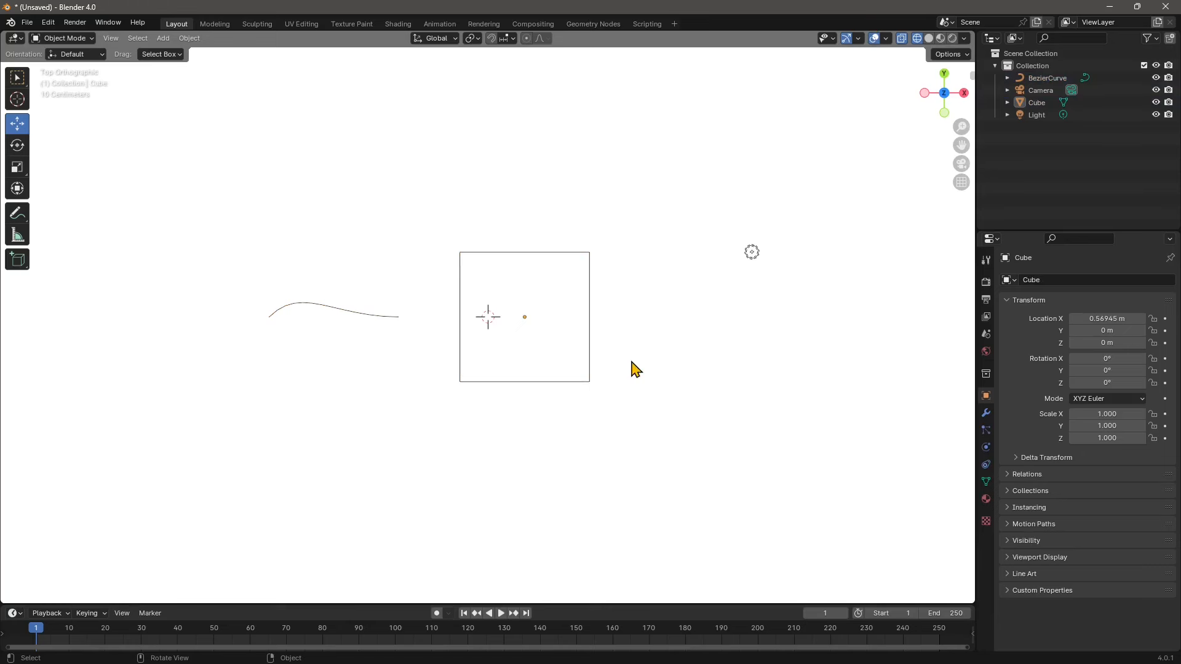
{"action": "scroll", "coordinate": [467, 390], "scroll_direction": "up", "scroll_amount": 2}
{"action": "scroll", "coordinate": [467, 390], "scroll_direction": "down", "scroll_amount": 2}
Turn off the 3D Cursor guide in the viewport overlays
{"action": "left_click", "coordinate": [859, 40]}
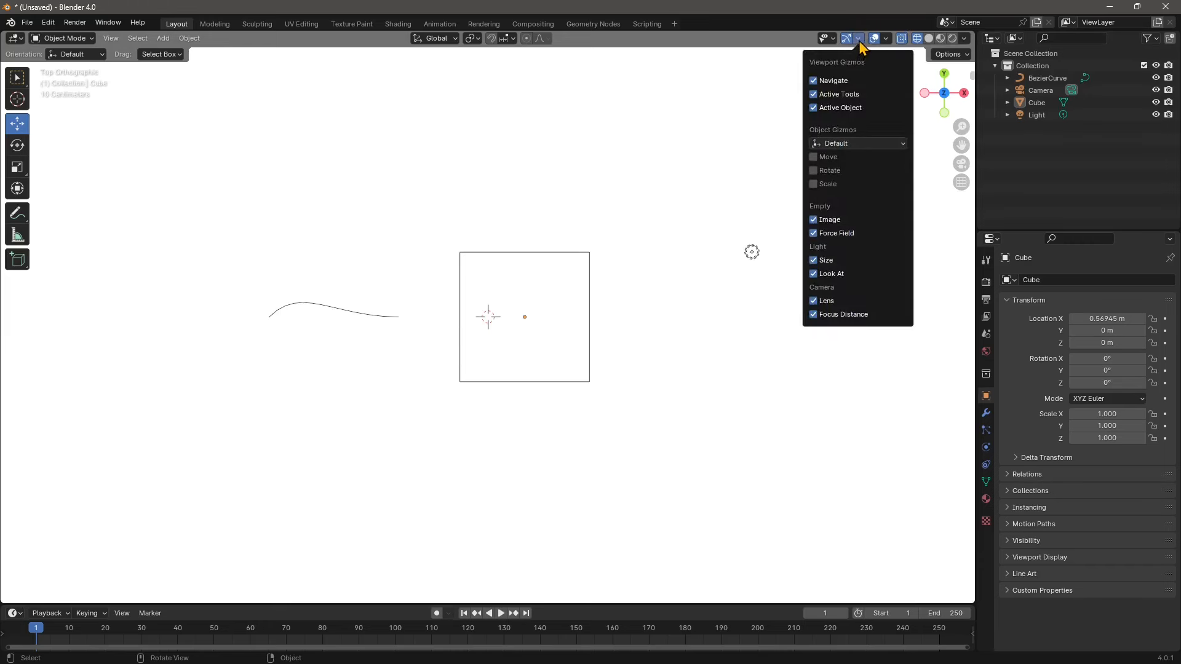
{"action": "left_click", "coordinate": [885, 38]}
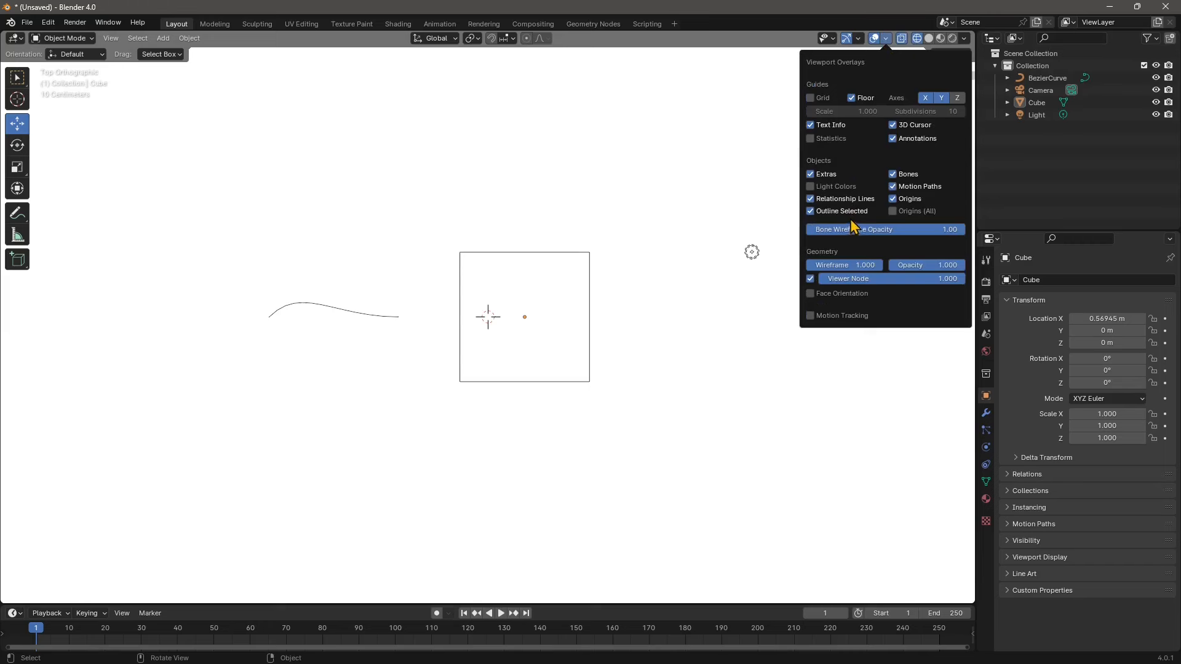
{"action": "left_click", "coordinate": [893, 125]}
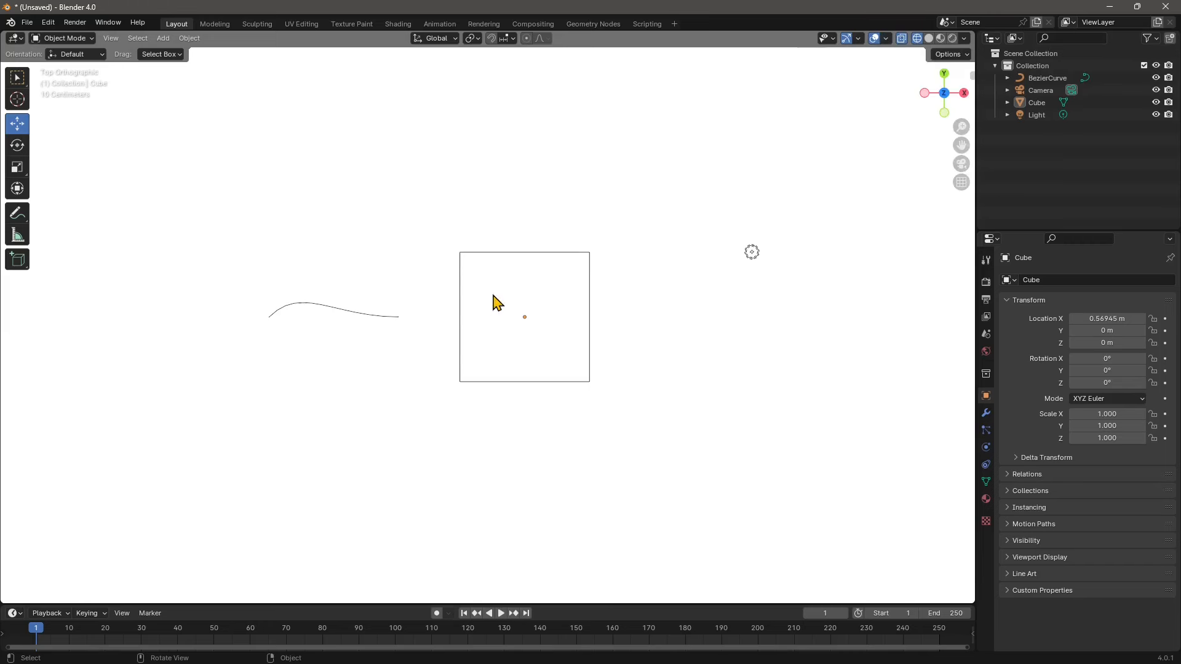
{"action": "scroll", "coordinate": [744, 282], "scroll_direction": "down", "scroll_amount": 2}
{"action": "scroll", "coordinate": [540, 363], "scroll_direction": "up", "scroll_amount": 1}
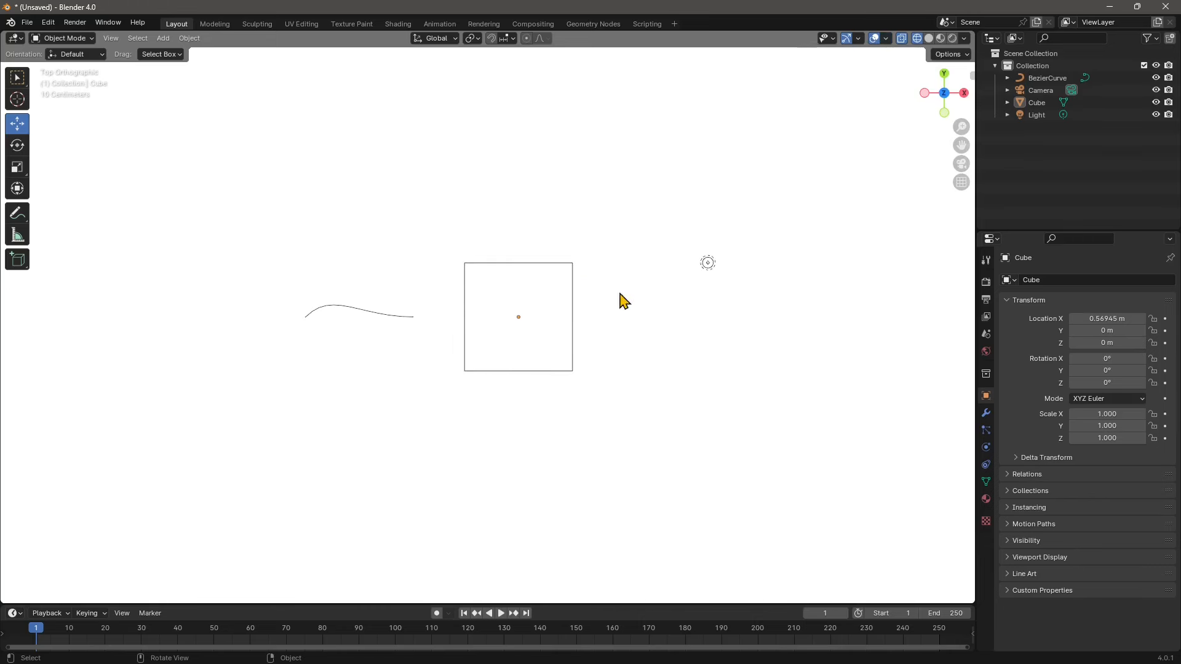
Delete the light and the camera, keeping only the cube and the Bezier curve in the scene
{"action": "left_click", "coordinate": [708, 263]}
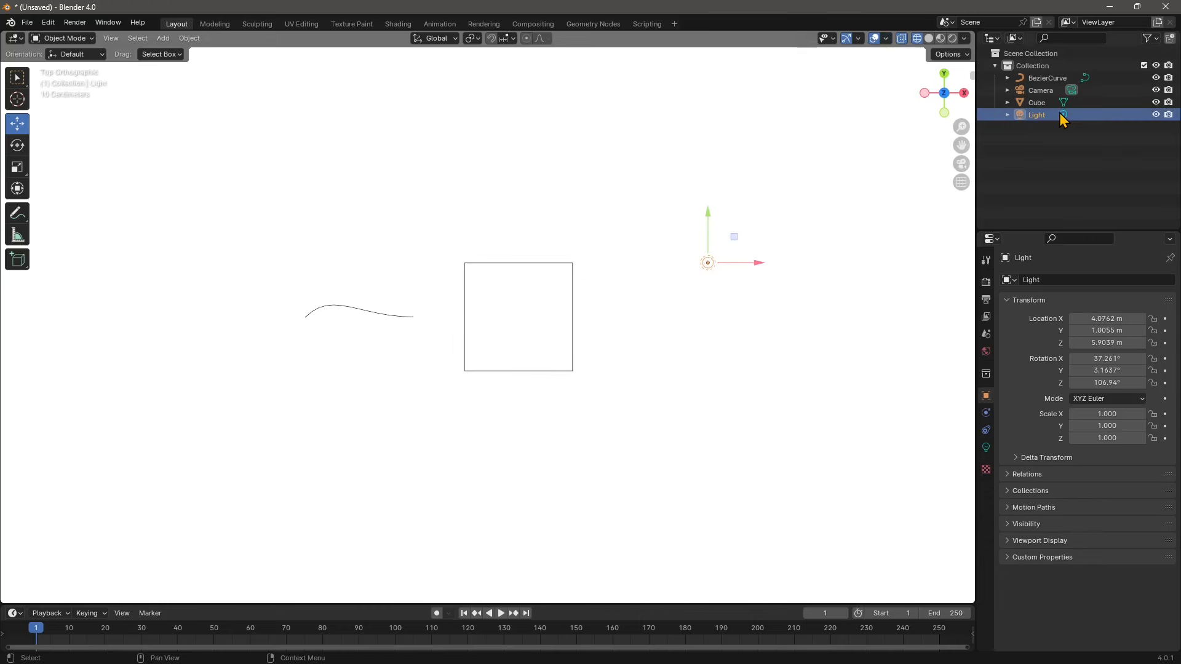
{"action": "key", "text": "Delete"}
{"action": "scroll", "coordinate": [689, 278], "scroll_direction": "down", "scroll_amount": 4}
{"action": "left_click", "coordinate": [669, 478]}
{"action": "key", "text": "Delete"}
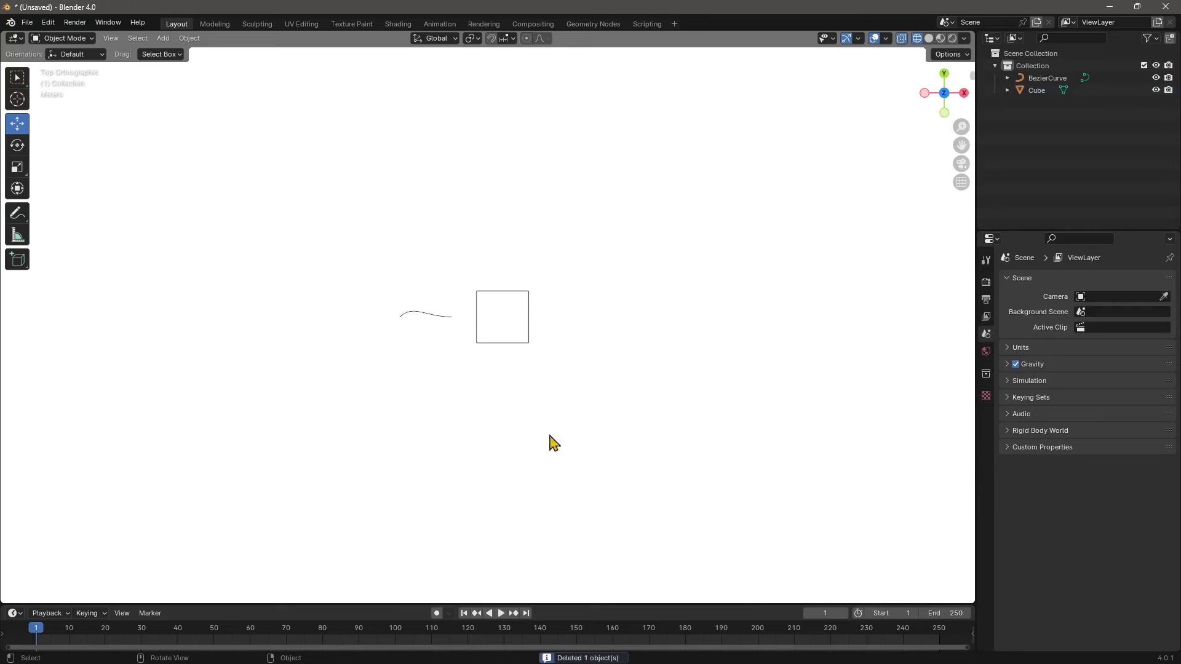
{"action": "scroll", "coordinate": [431, 298], "scroll_direction": "up", "scroll_amount": 3}
{"action": "scroll", "coordinate": [429, 296], "scroll_direction": "up", "scroll_amount": 4}
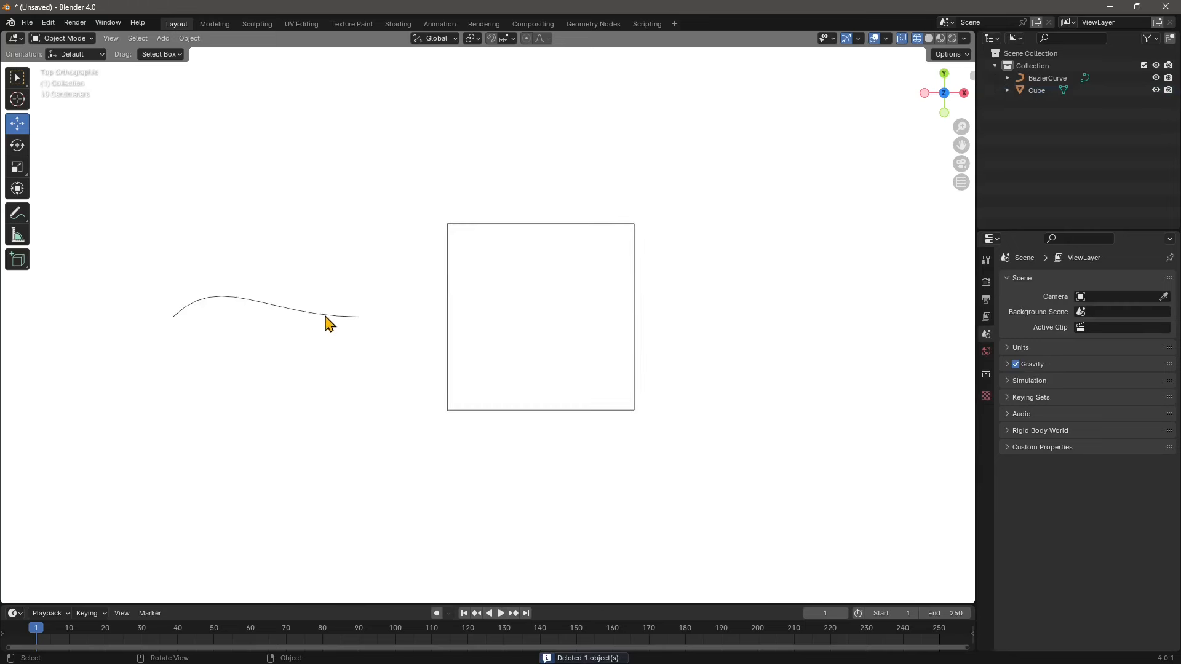
{"action": "scroll", "coordinate": [521, 305], "scroll_direction": "down", "scroll_amount": 1}
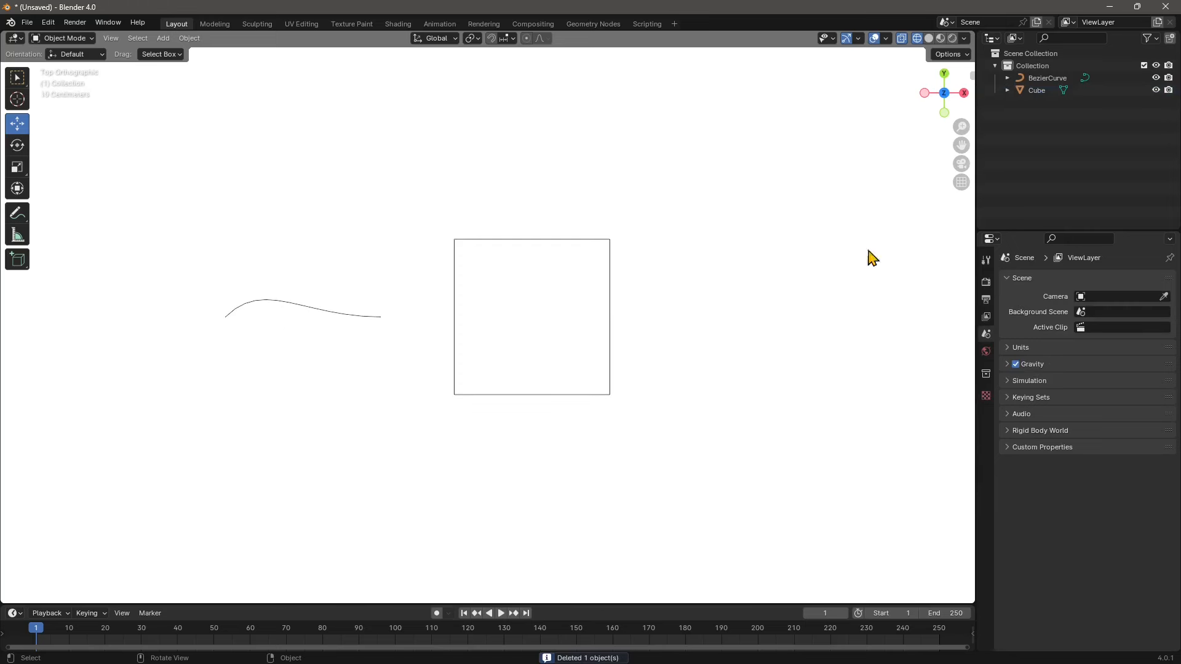
Compare Solid and Material Preview shading on the curve and cube, and leave the viewport in Rendered shading with nothing selected
{"action": "left_click", "coordinate": [929, 39]}
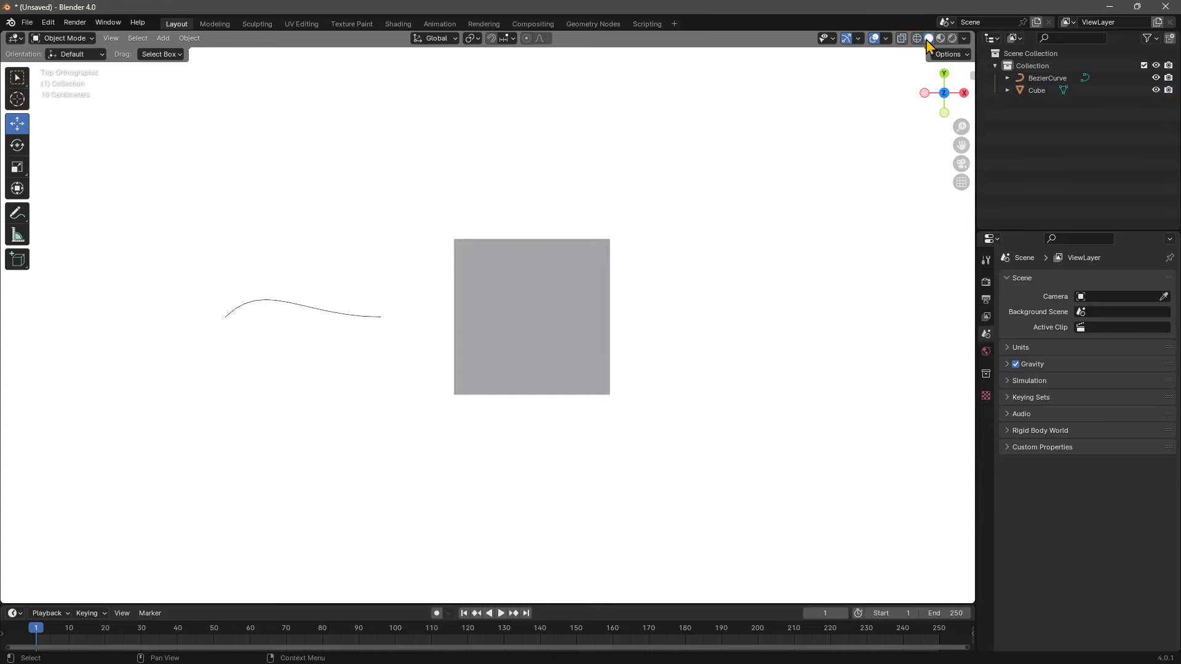
{"action": "left_click", "coordinate": [602, 338]}
{"action": "left_click", "coordinate": [318, 310]}
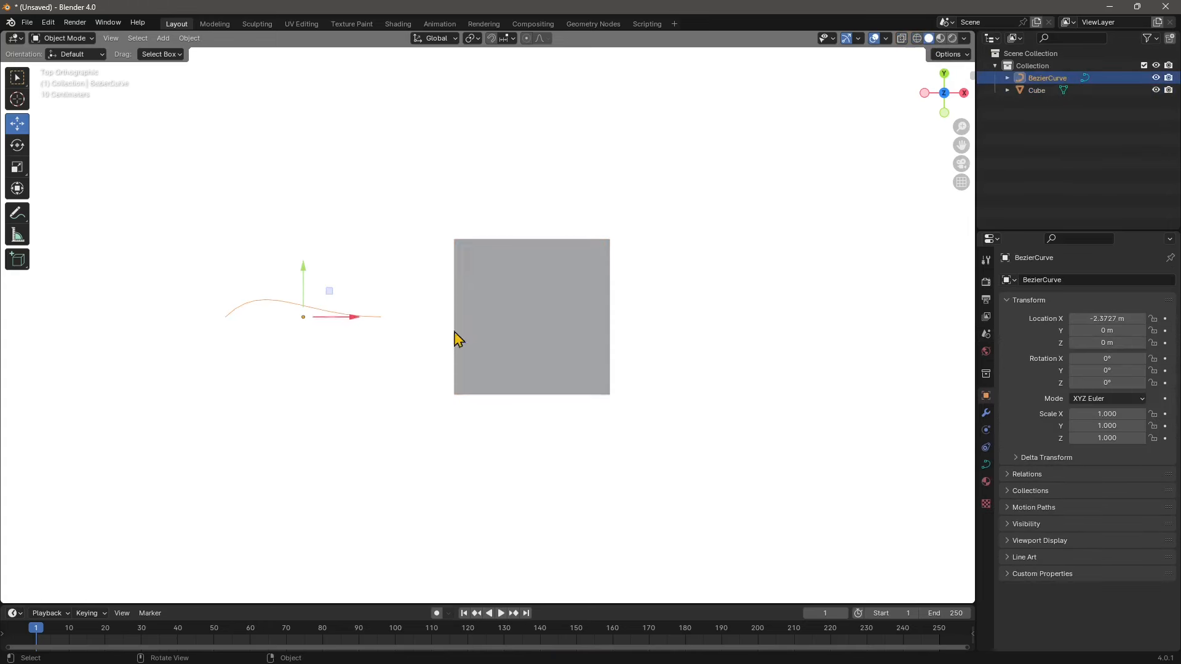
{"action": "left_click", "coordinate": [940, 40]}
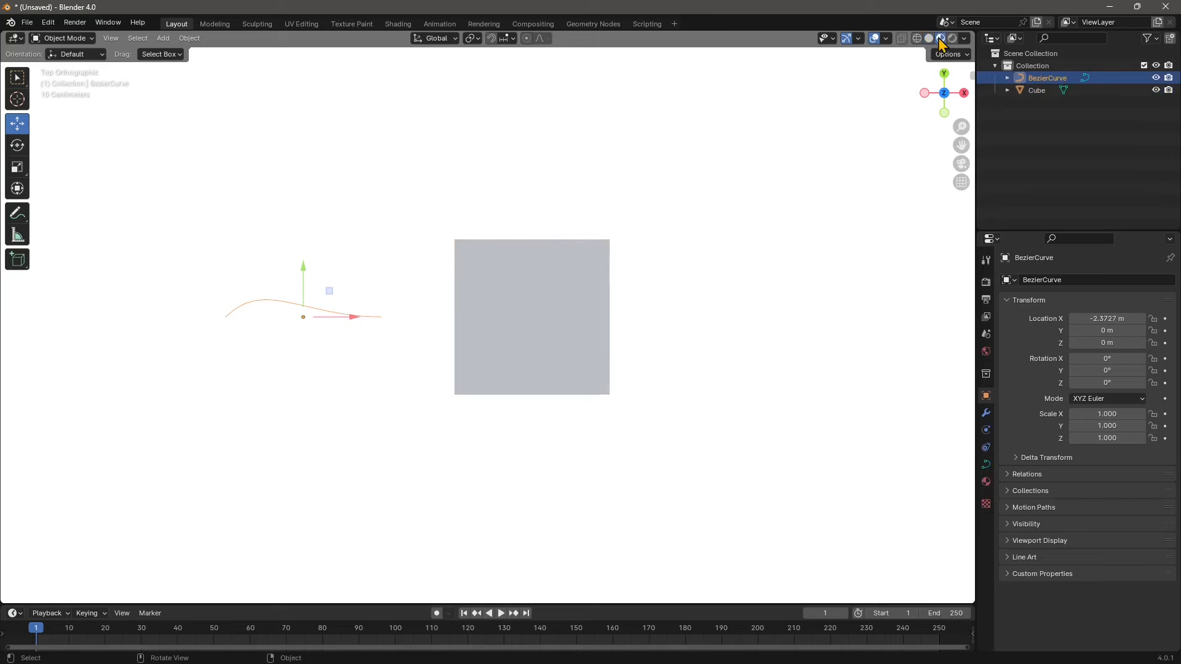
{"action": "left_click", "coordinate": [929, 38]}
{"action": "left_click", "coordinate": [553, 297]}
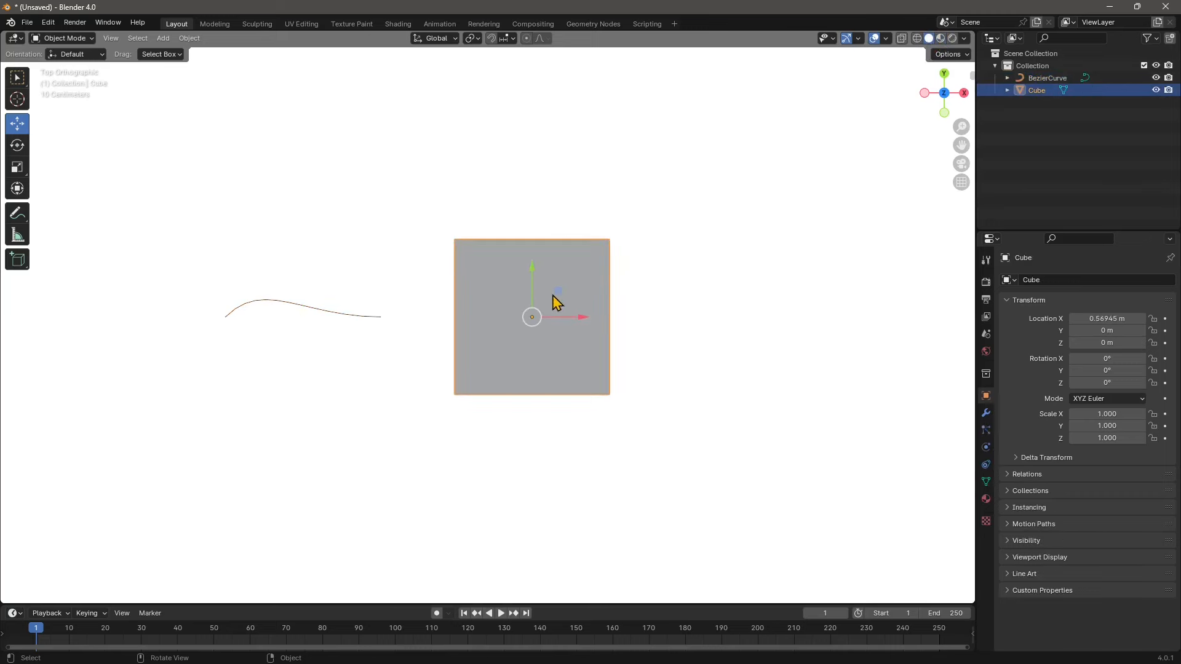
{"action": "left_click", "coordinate": [940, 38]}
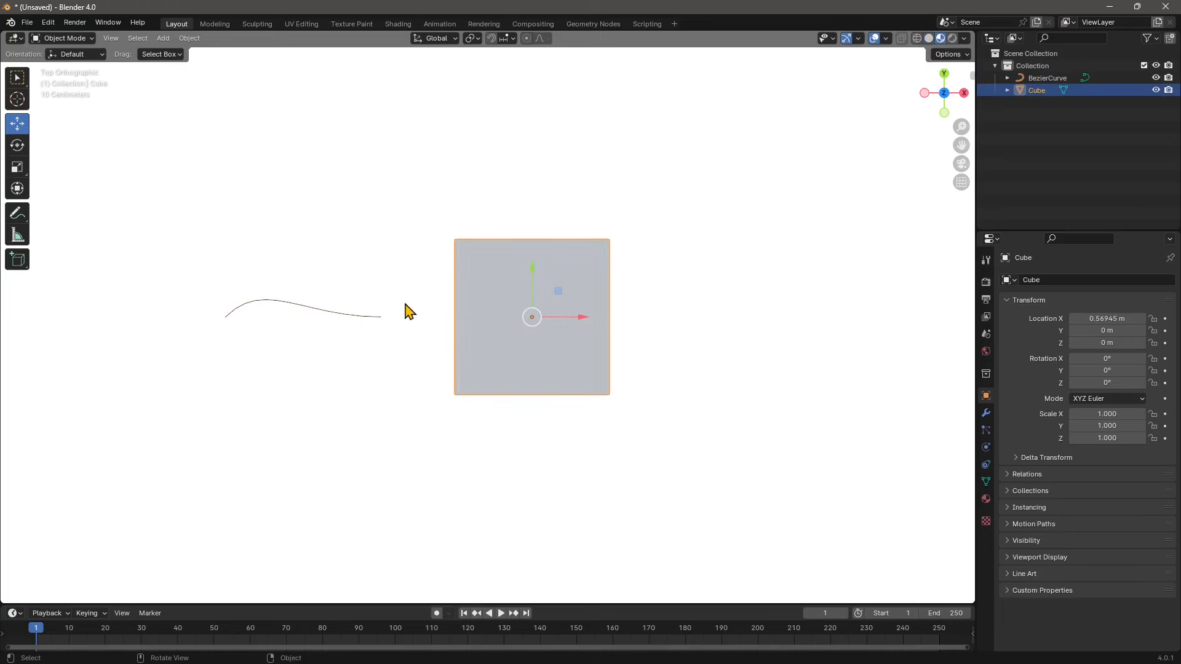
{"action": "left_click", "coordinate": [952, 39]}
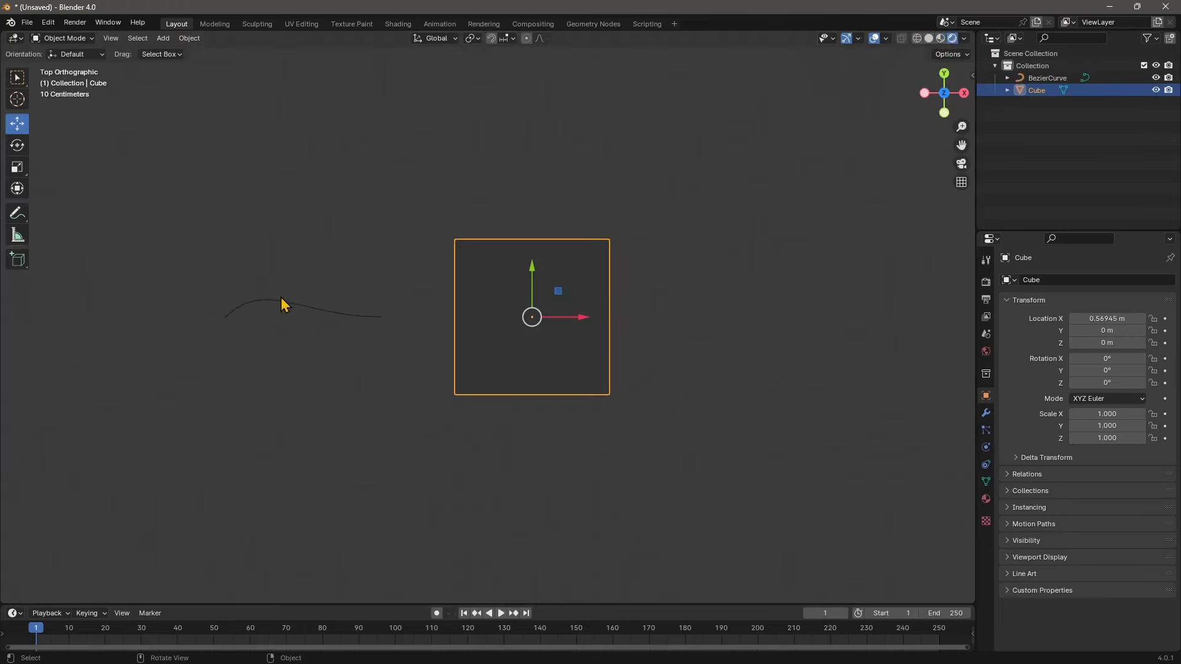
{"action": "left_click", "coordinate": [327, 325]}
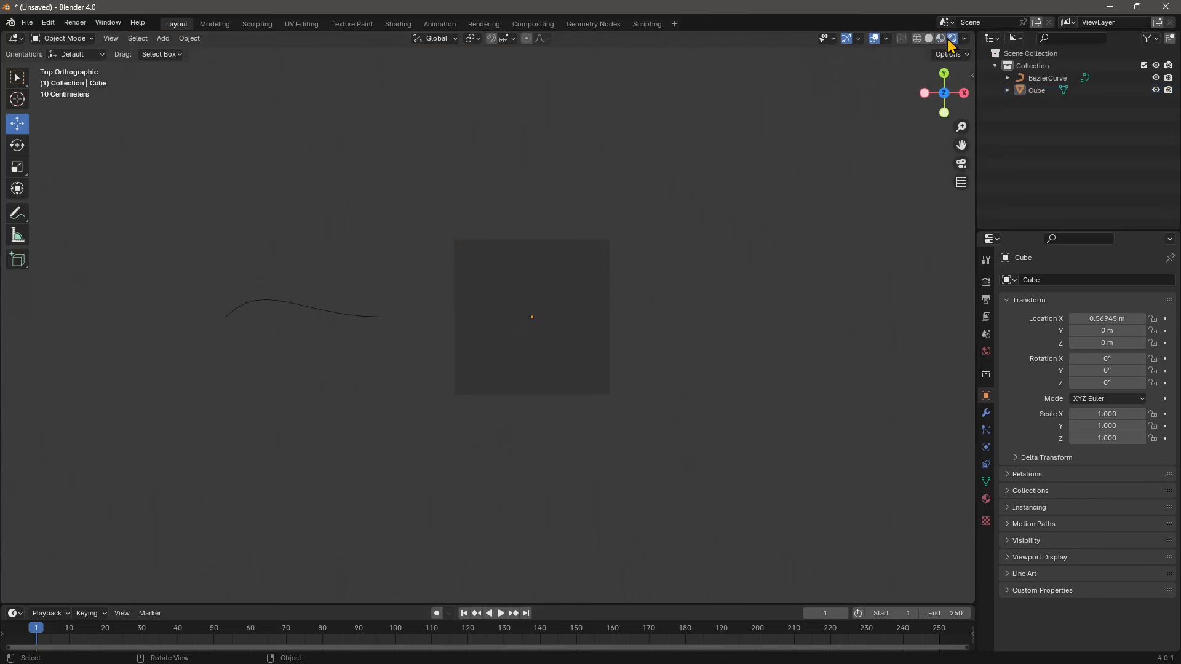
Set the World background color to white and its strength to 7.6
{"action": "left_click", "coordinate": [986, 352]}
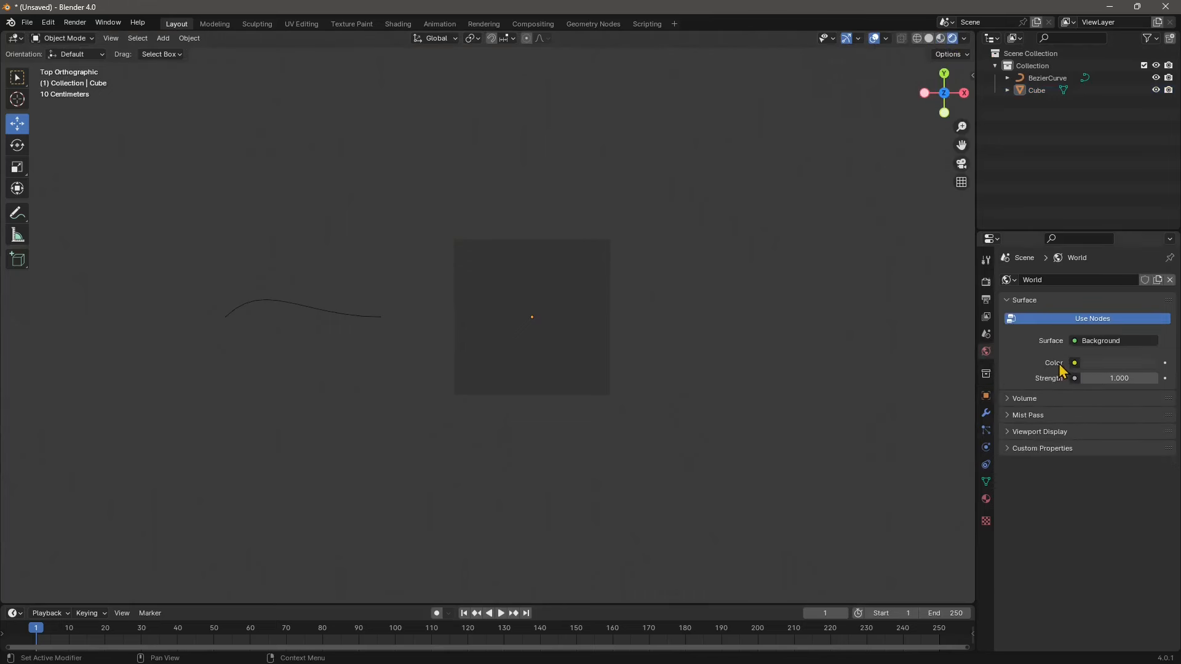
{"action": "left_click", "coordinate": [1108, 364]}
{"action": "left_click_drag", "start_coordinate": [1154, 239], "coordinate": [1148, 182]}
{"action": "left_click_drag", "start_coordinate": [1110, 378], "coordinate": [1160, 378]}
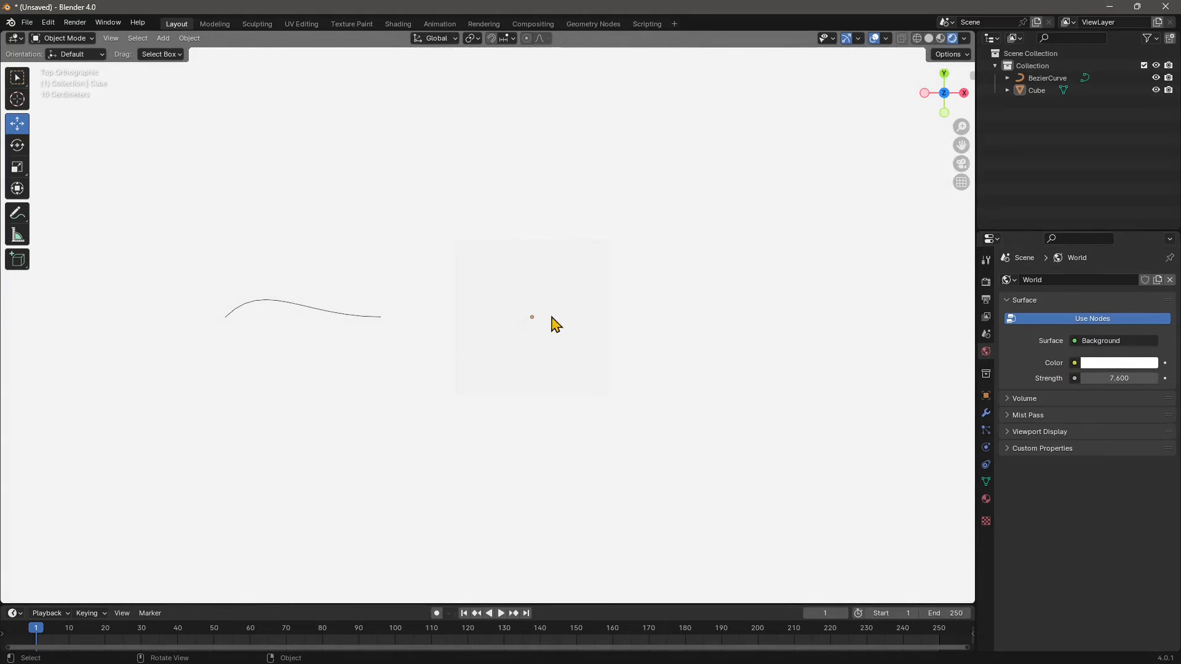
Give the Bezier curve a round bevel with a depth of 0.01 m in its geometry settings
{"action": "left_click", "coordinate": [319, 317]}
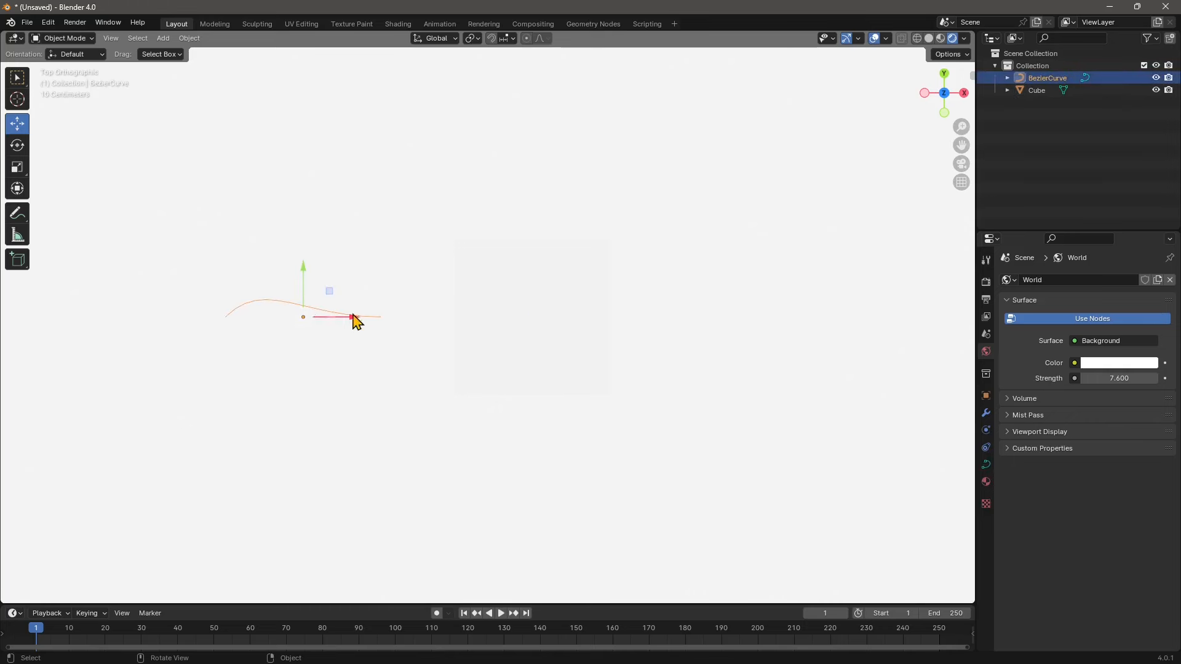
{"action": "left_click", "coordinate": [986, 465]}
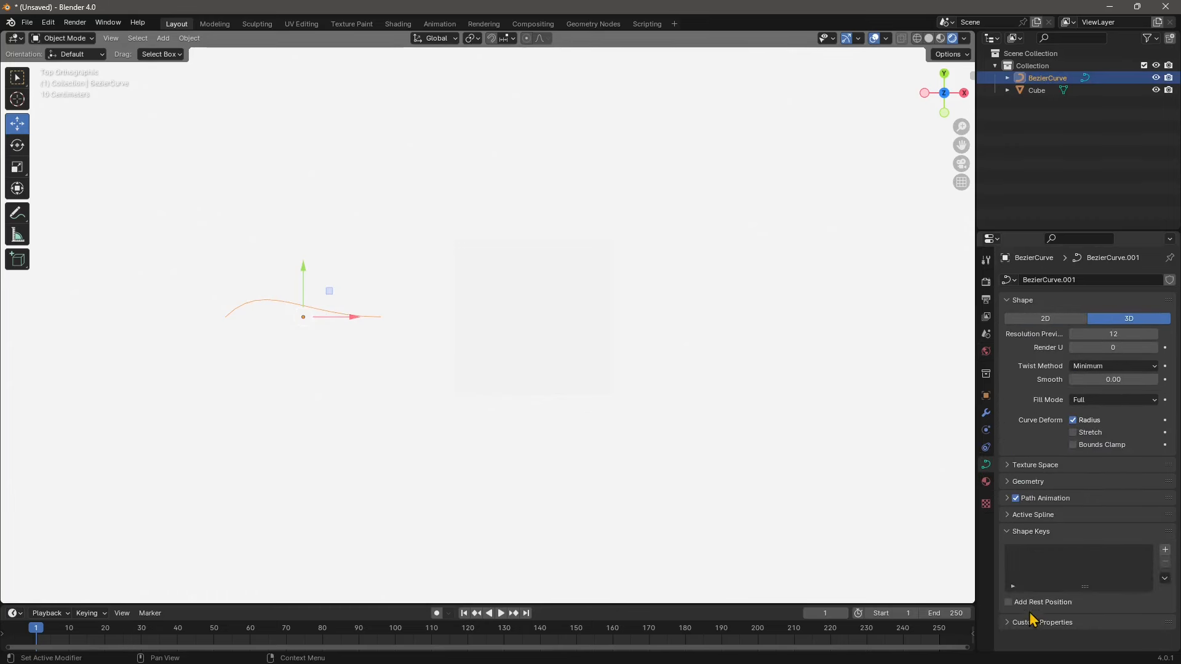
{"action": "left_click", "coordinate": [1029, 483]}
{"action": "scroll", "coordinate": [1039, 517], "scroll_direction": "down", "scroll_amount": 3}
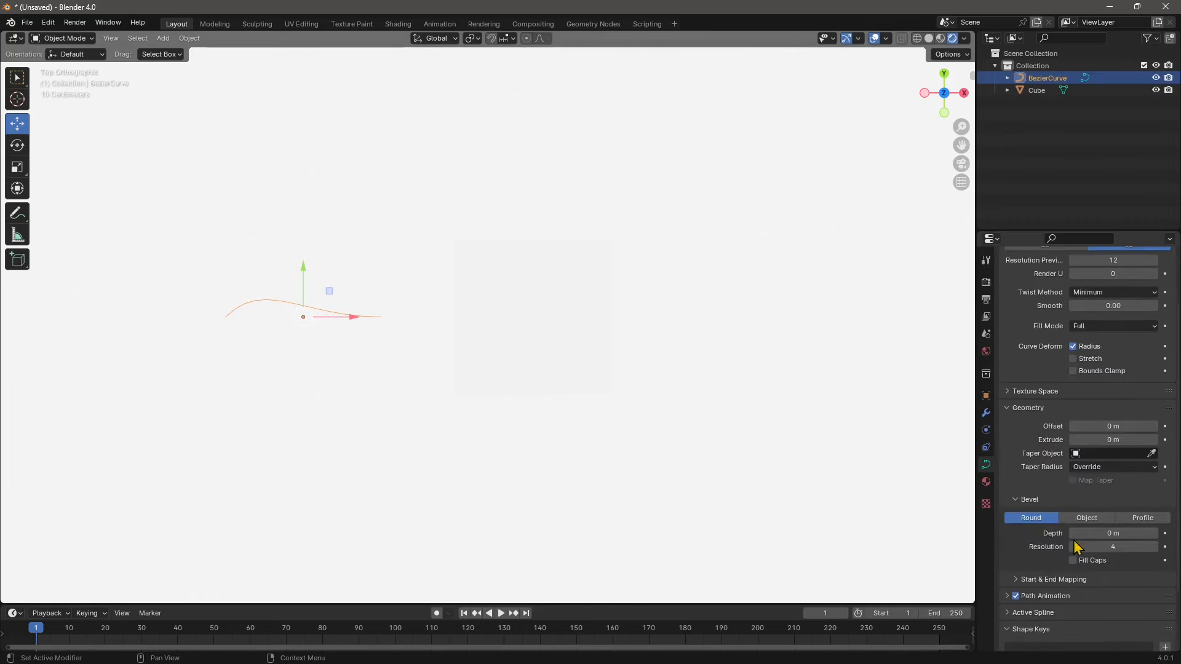
{"action": "left_click_drag", "start_coordinate": [1113, 533], "coordinate": [1115, 535]}
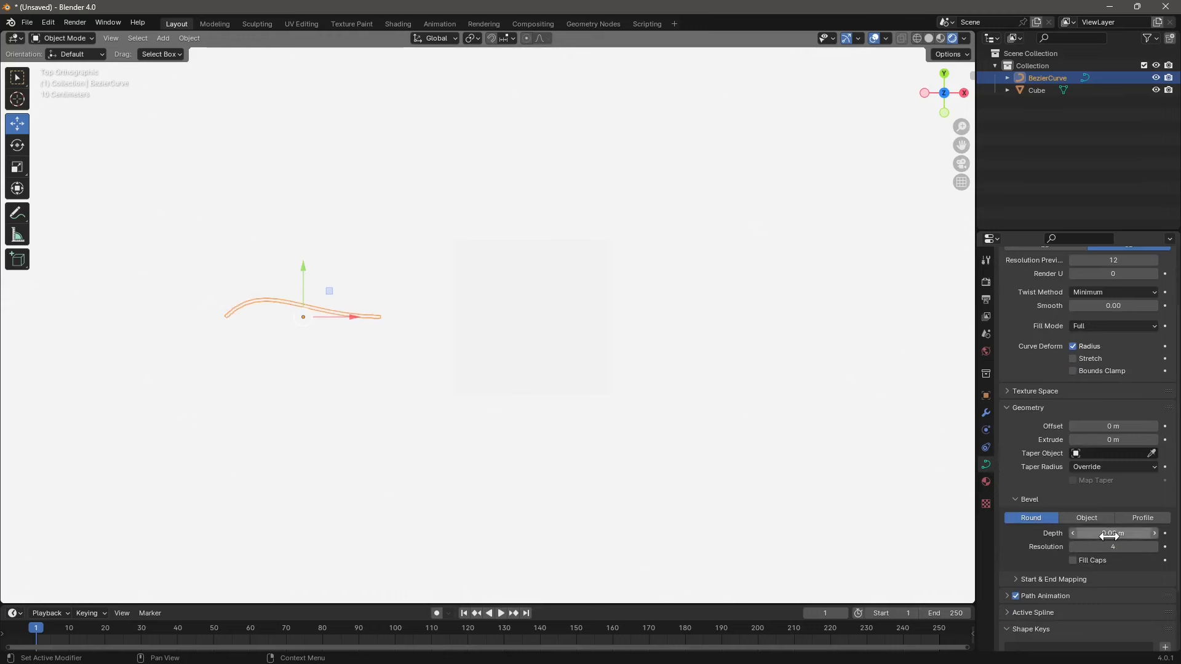
{"action": "left_click", "coordinate": [1116, 537]}
{"action": "type", "text": "0."}
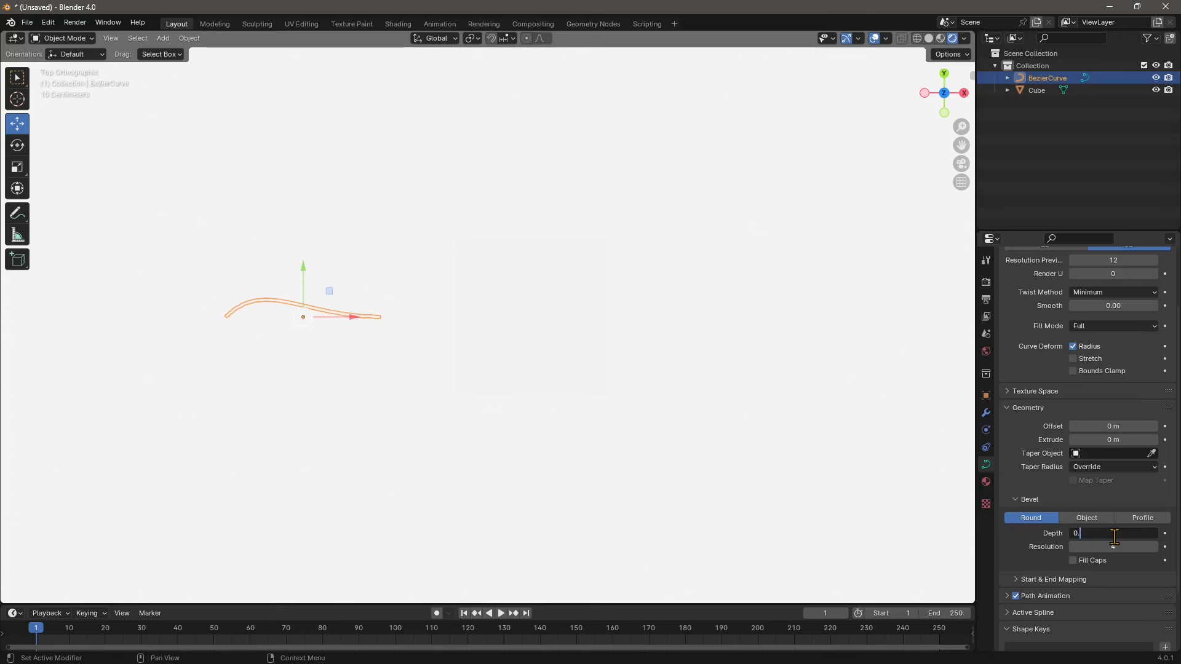
{"action": "type", "text": "01"}
{"action": "key", "text": "Return"}
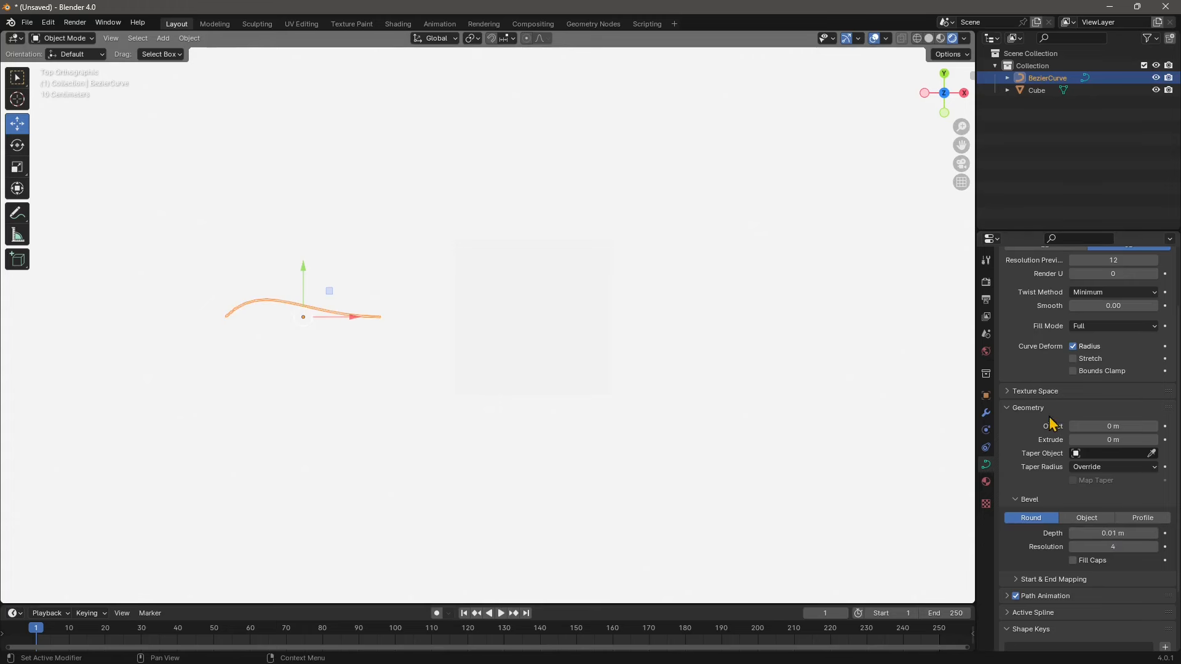
Deselect the Bezier curve to inspect its rendered appearance, and select it again
{"action": "left_click", "coordinate": [399, 396]}
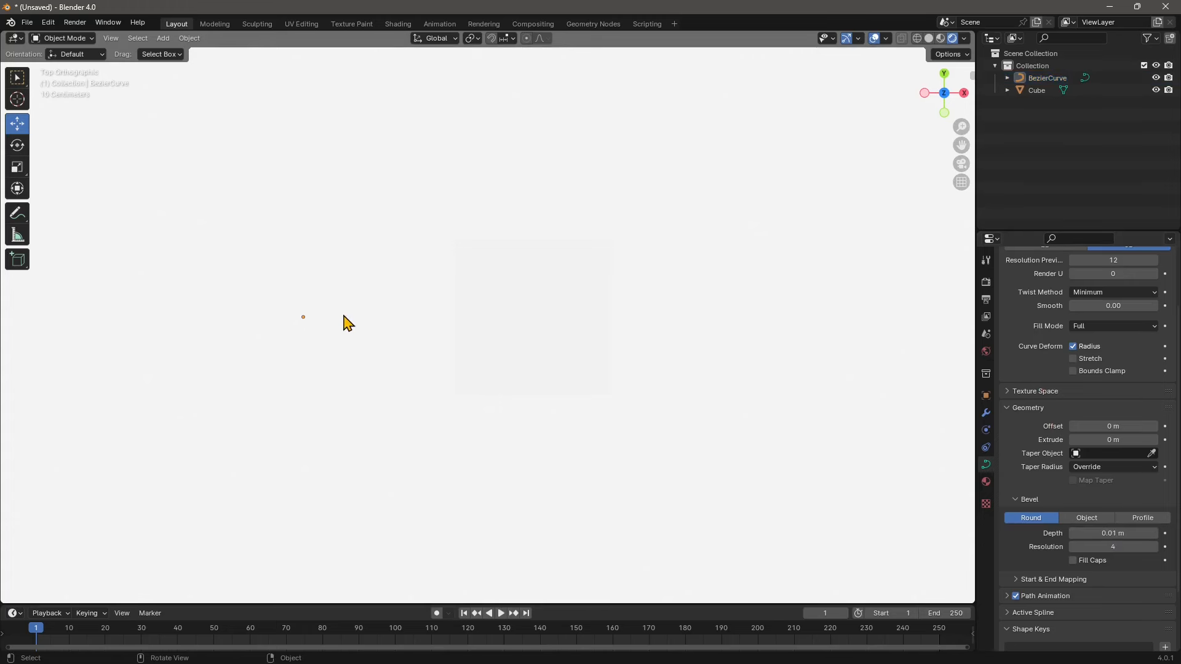
{"action": "left_click", "coordinate": [343, 315]}
{"action": "scroll", "coordinate": [1087, 454], "scroll_direction": "up", "scroll_amount": 3}
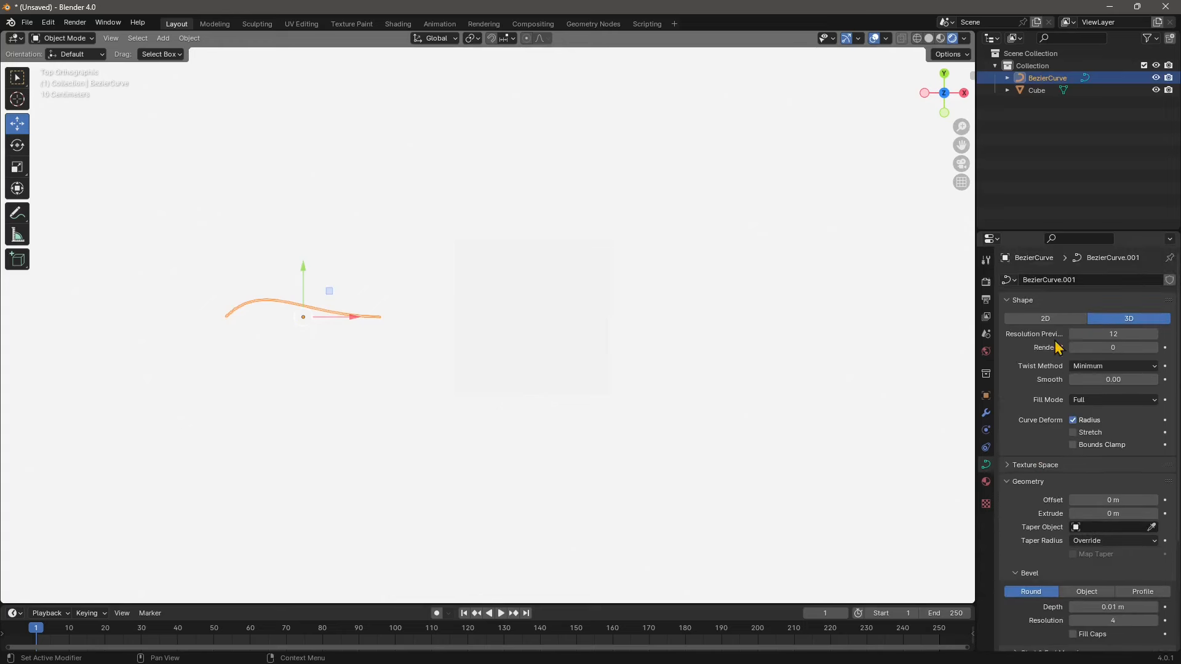
Add a new material to the Bezier curve, make its Base Color black, and deselect the curve
{"action": "left_click", "coordinate": [986, 483]}
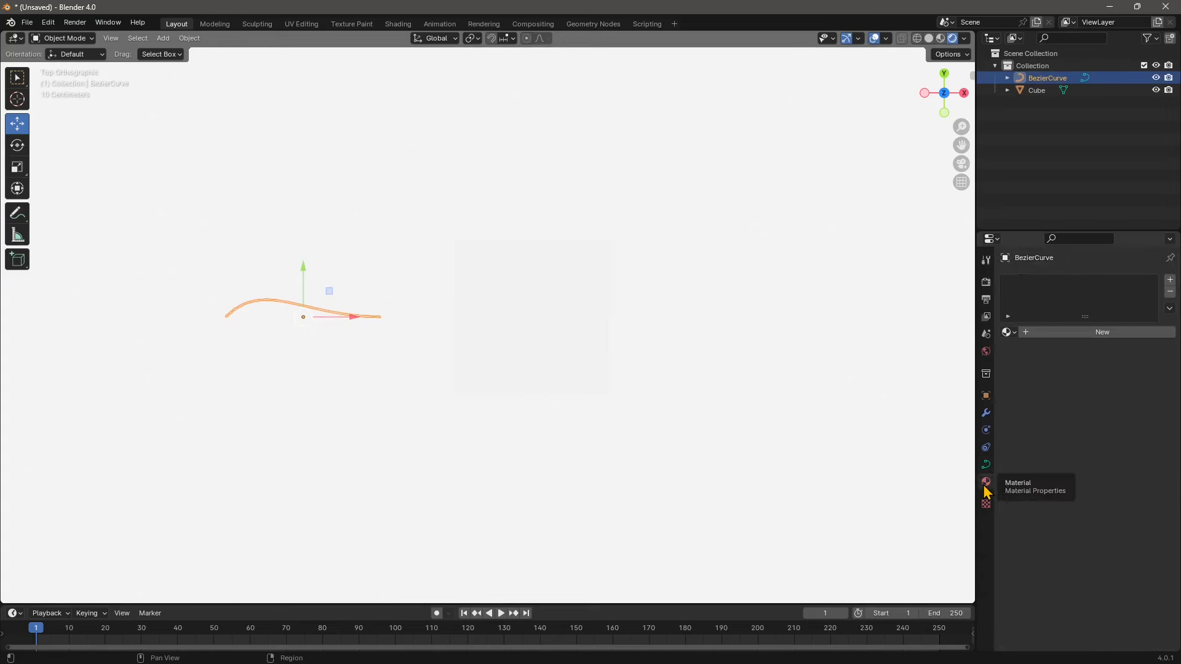
{"action": "left_click", "coordinate": [1044, 338]}
{"action": "left_click", "coordinate": [1104, 433]}
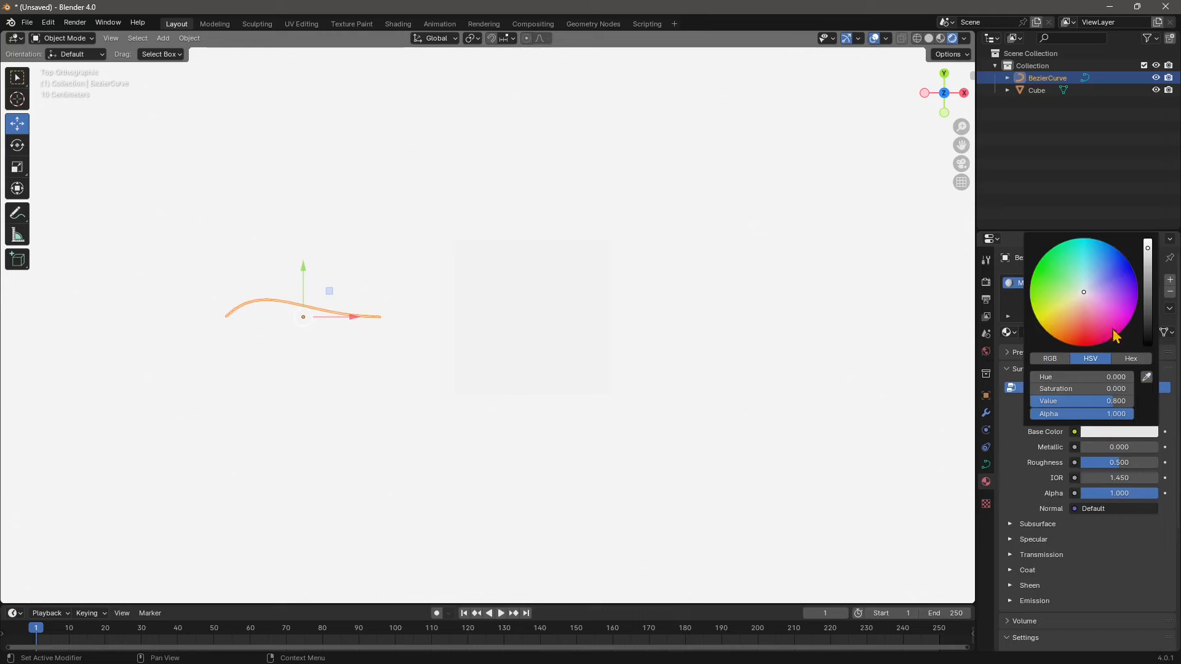
{"action": "left_click_drag", "start_coordinate": [1146, 319], "coordinate": [1147, 346]}
{"action": "left_click", "coordinate": [399, 397]}
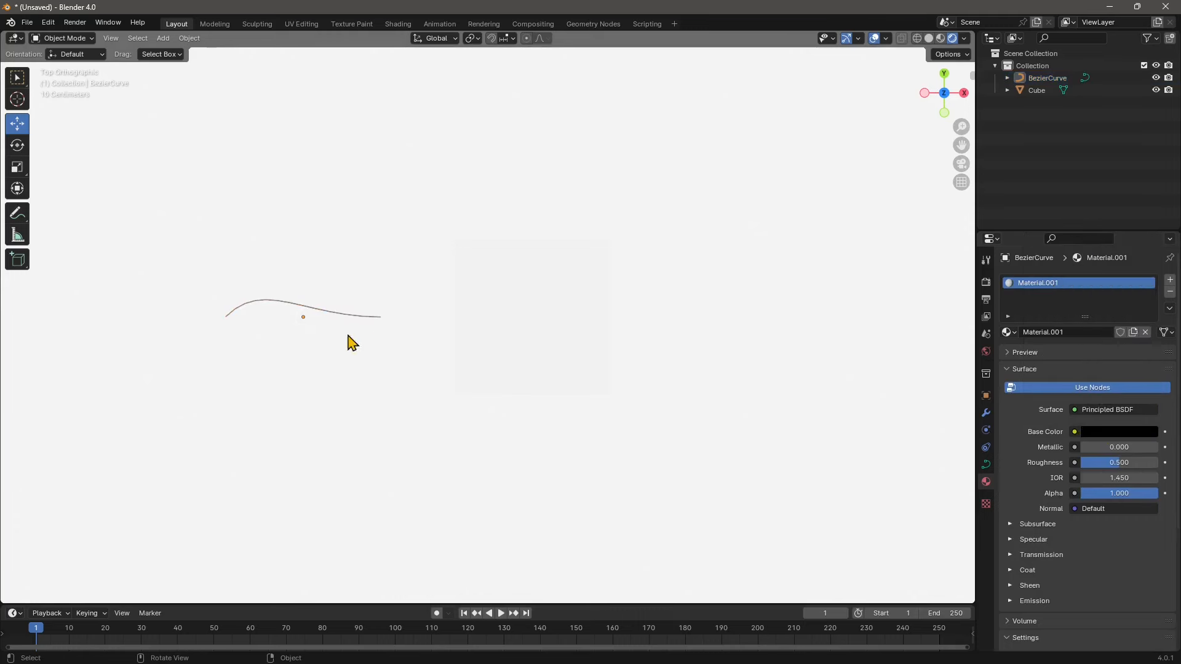
Change the Base Color of the cube's material to golden yellow and deselect the cube
{"action": "left_click", "coordinate": [506, 326]}
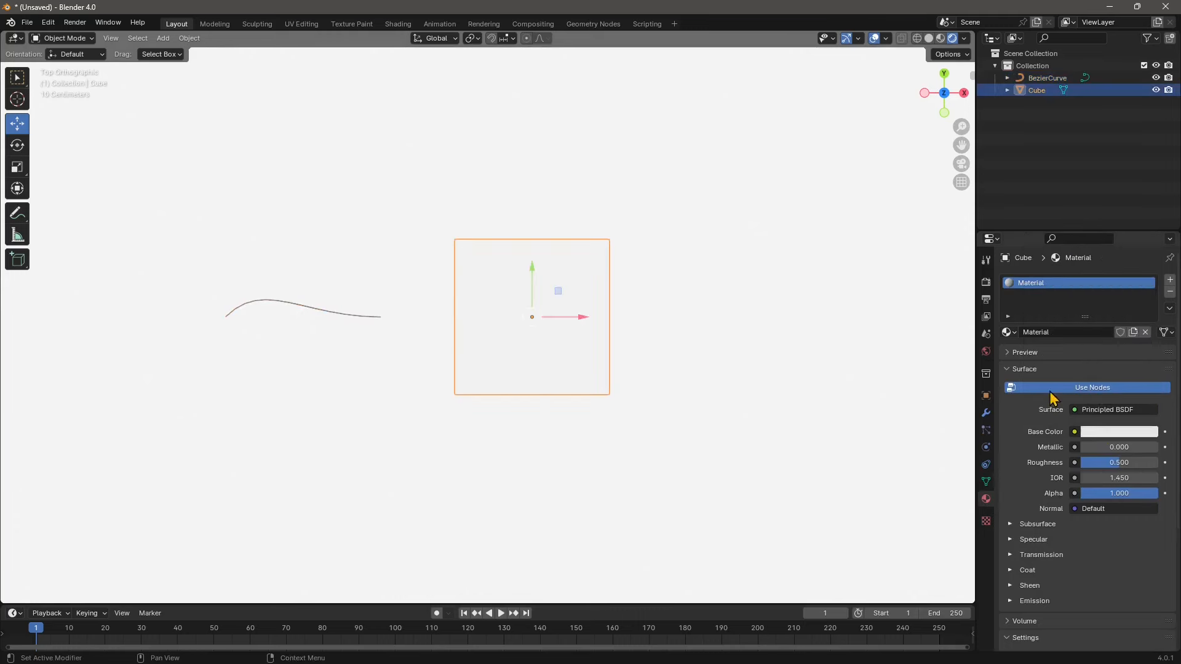
{"action": "left_click", "coordinate": [1094, 435]}
{"action": "left_click_drag", "start_coordinate": [1073, 301], "coordinate": [1046, 331]}
{"action": "left_click", "coordinate": [776, 502]}
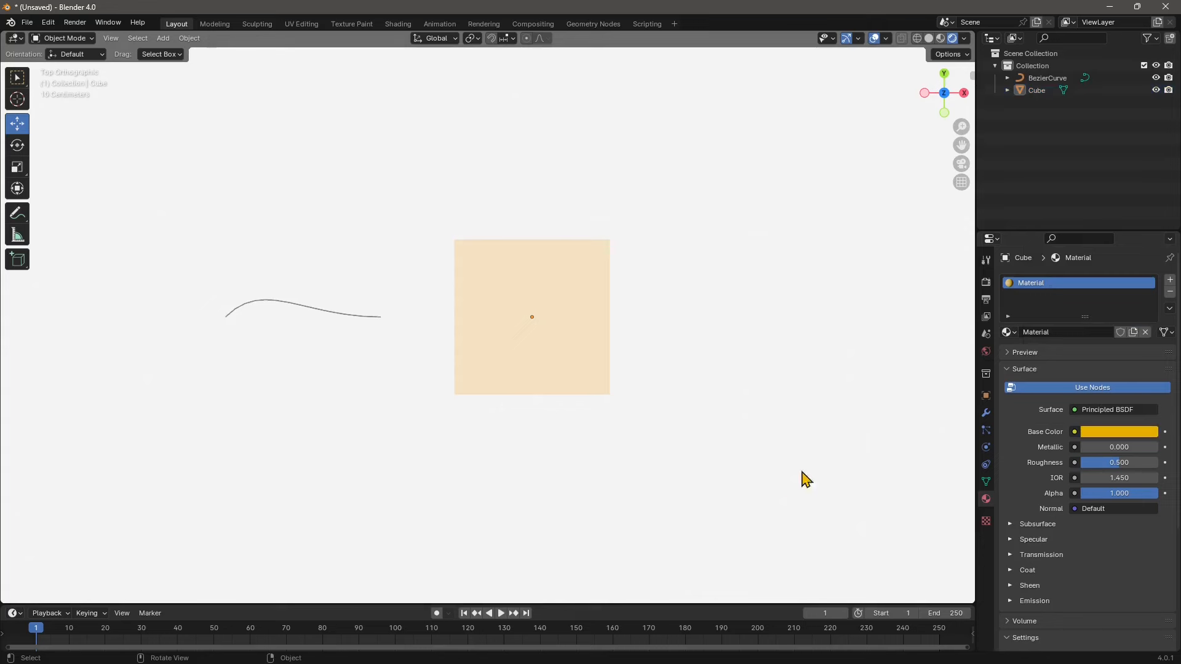
Compare Material Preview, Solid and Wireframe shading on the curve and cube, and leave the viewport in Material Preview with nothing selected
{"action": "left_click", "coordinate": [490, 340]}
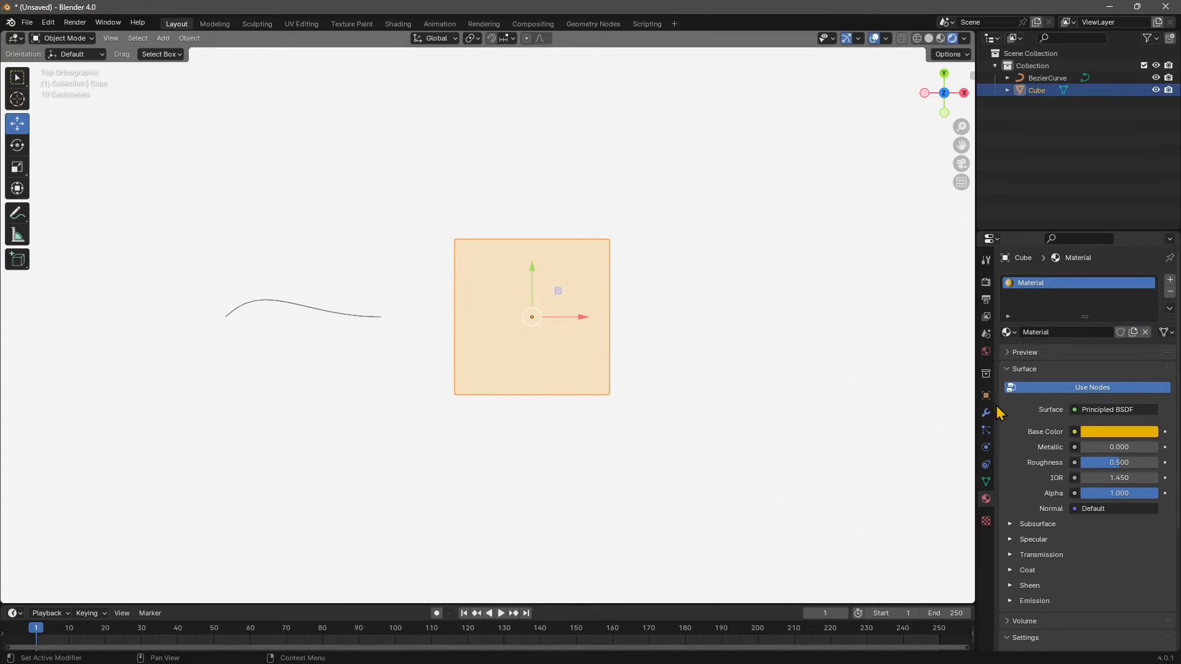
{"action": "left_click", "coordinate": [986, 352]}
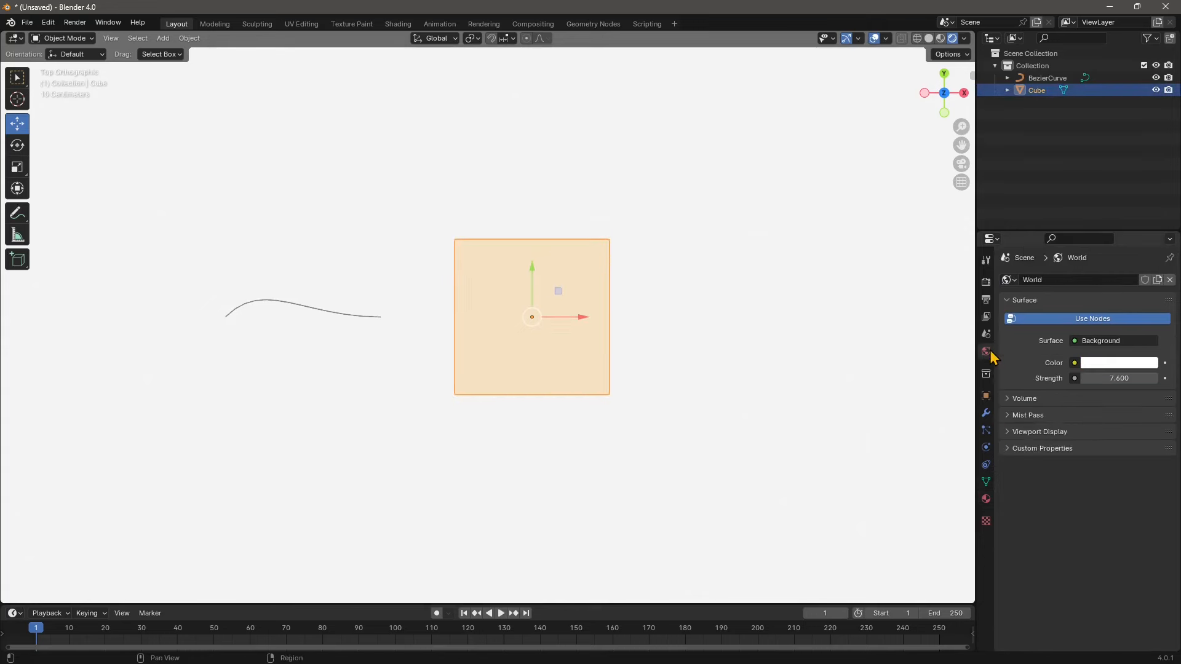
{"action": "left_click", "coordinate": [950, 40]}
{"action": "left_click", "coordinate": [711, 249]}
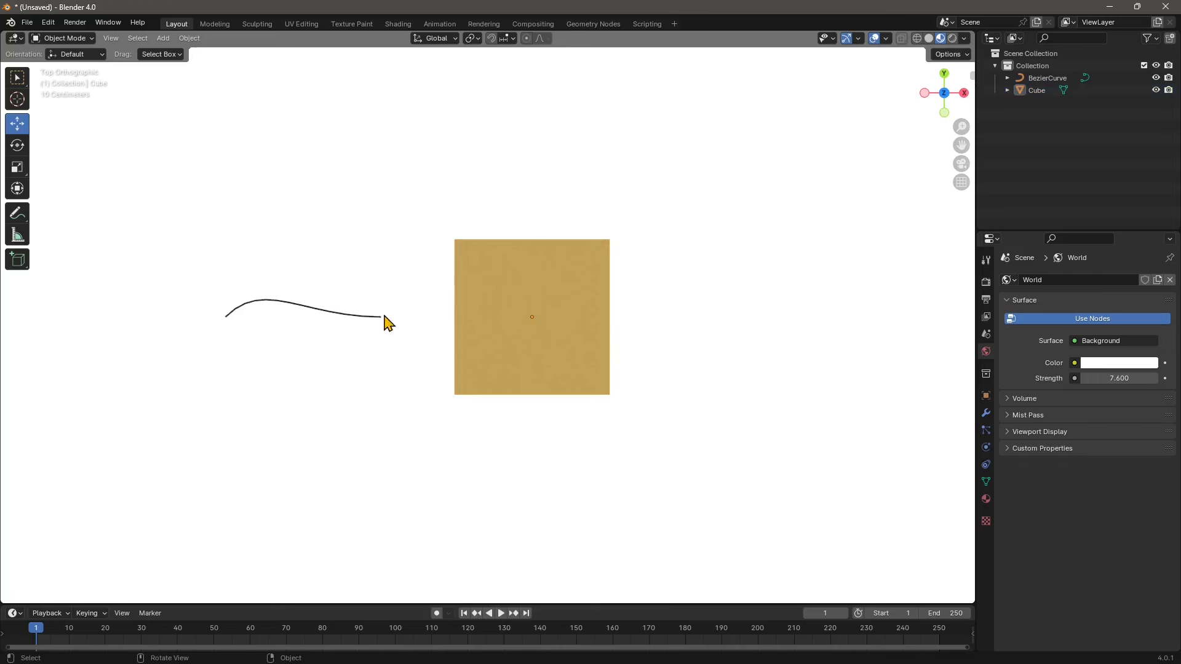
{"action": "left_click", "coordinate": [929, 38]}
{"action": "left_click", "coordinate": [917, 38]}
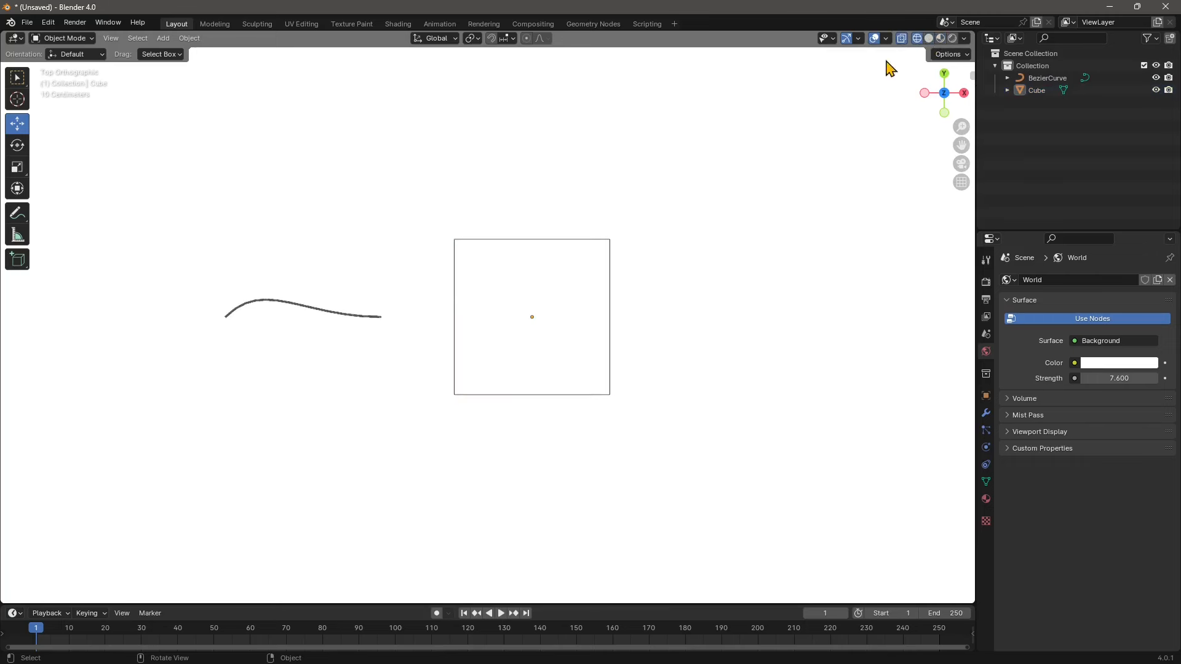
{"action": "left_click", "coordinate": [941, 38]}
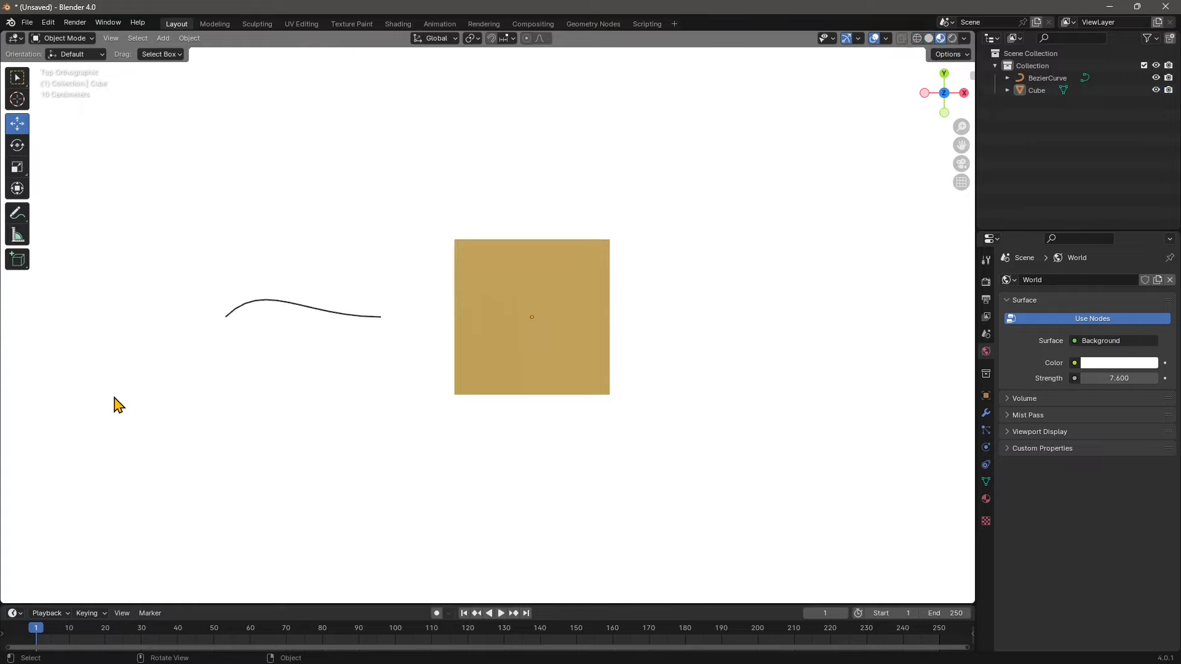
Inspect the curve and coloured cube from the left side and in perspective, and return to the top view
{"action": "key", "text": "ctrl+KP_3"}
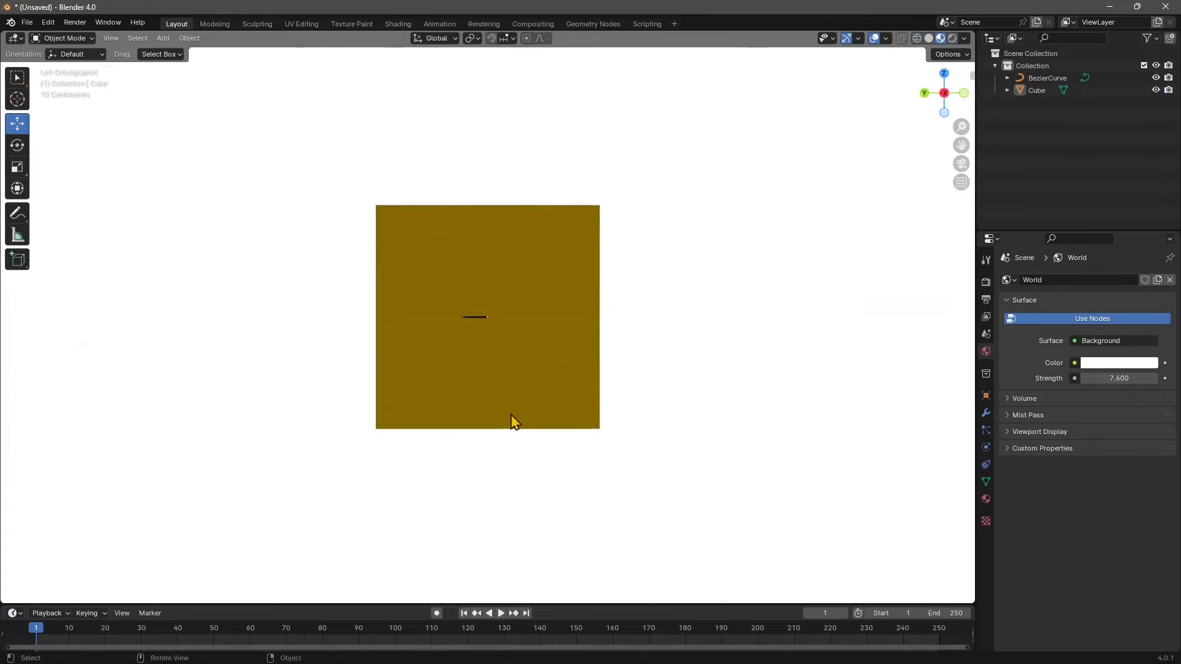
{"action": "middle_click_drag", "start_coordinate": [514, 423], "coordinate": [430, 400]}
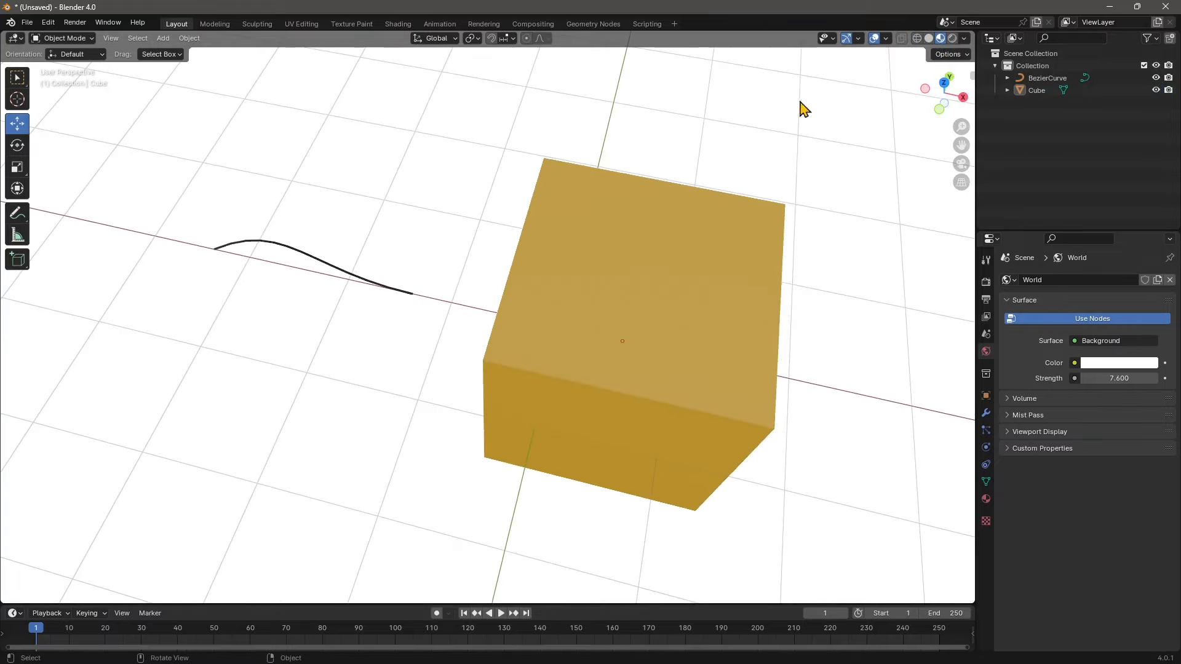
{"action": "left_click", "coordinate": [947, 84]}
{"action": "scroll", "coordinate": [707, 372], "scroll_direction": "down", "scroll_amount": 2}
{"action": "scroll", "coordinate": [504, 358], "scroll_direction": "up", "scroll_amount": 2}
{"action": "middle_click_drag", "start_coordinate": [621, 346], "coordinate": [617, 366], "text": "shift"}
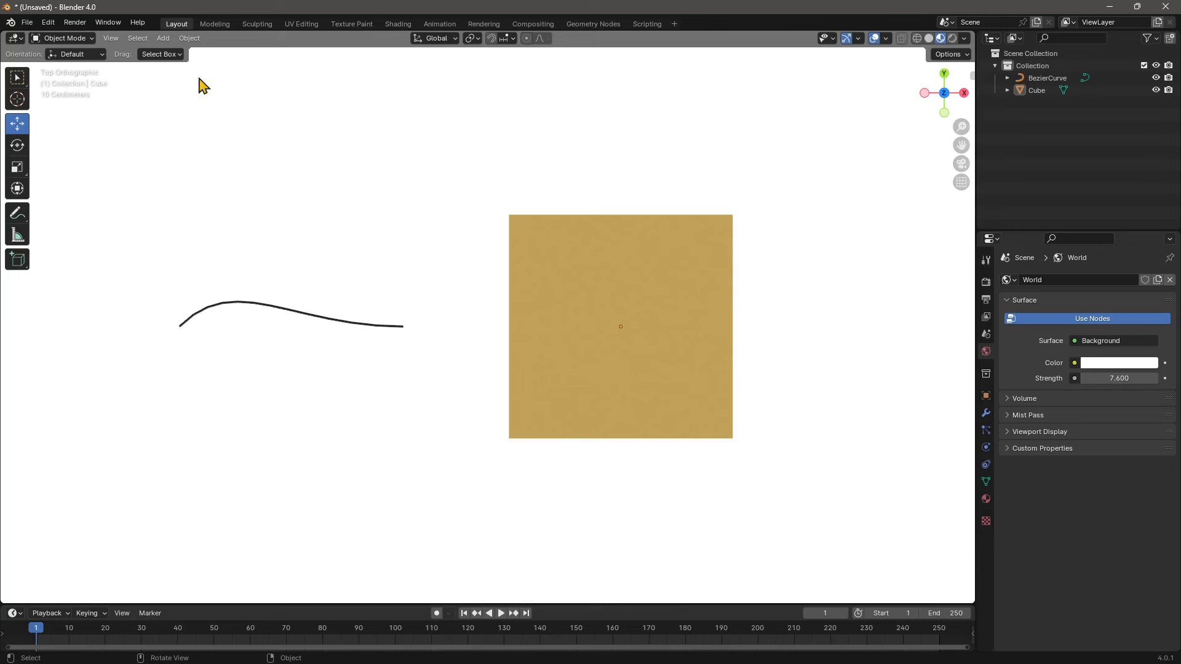
Open the Preferences at the theme settings and place the window clear of the Bezier curve
{"action": "left_click", "coordinate": [48, 22]}
{"action": "left_click", "coordinate": [73, 183]}
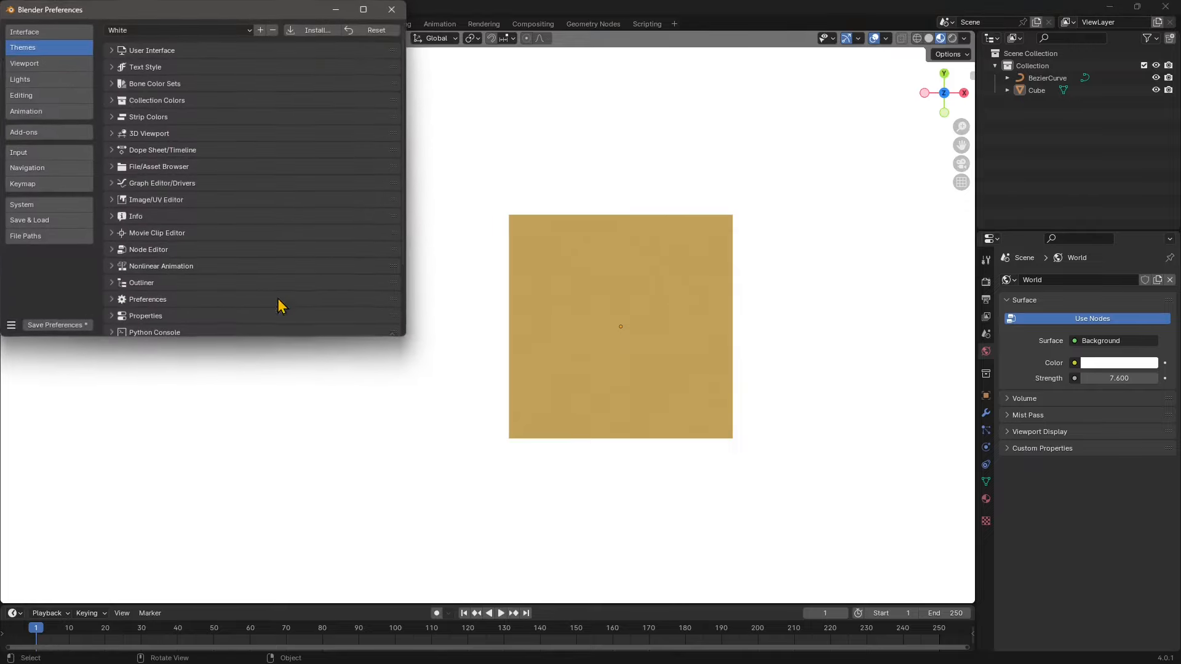
{"action": "left_click_drag", "start_coordinate": [236, 16], "coordinate": [388, 169]}
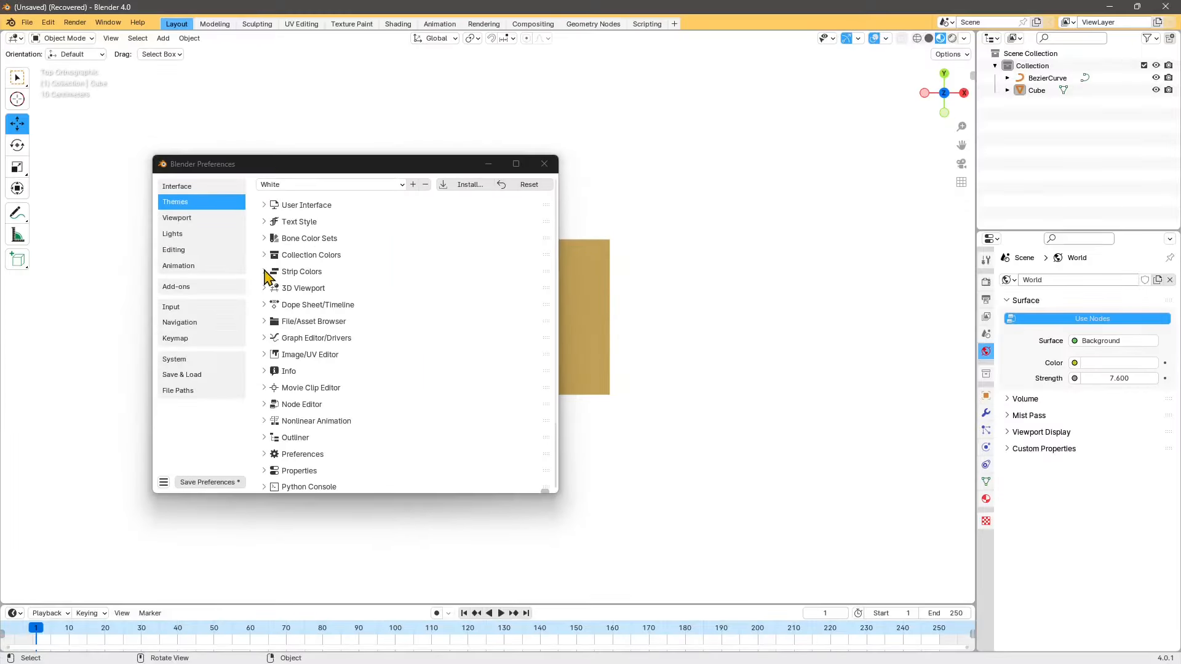
{"action": "left_click_drag", "start_coordinate": [295, 176], "coordinate": [569, 230]}
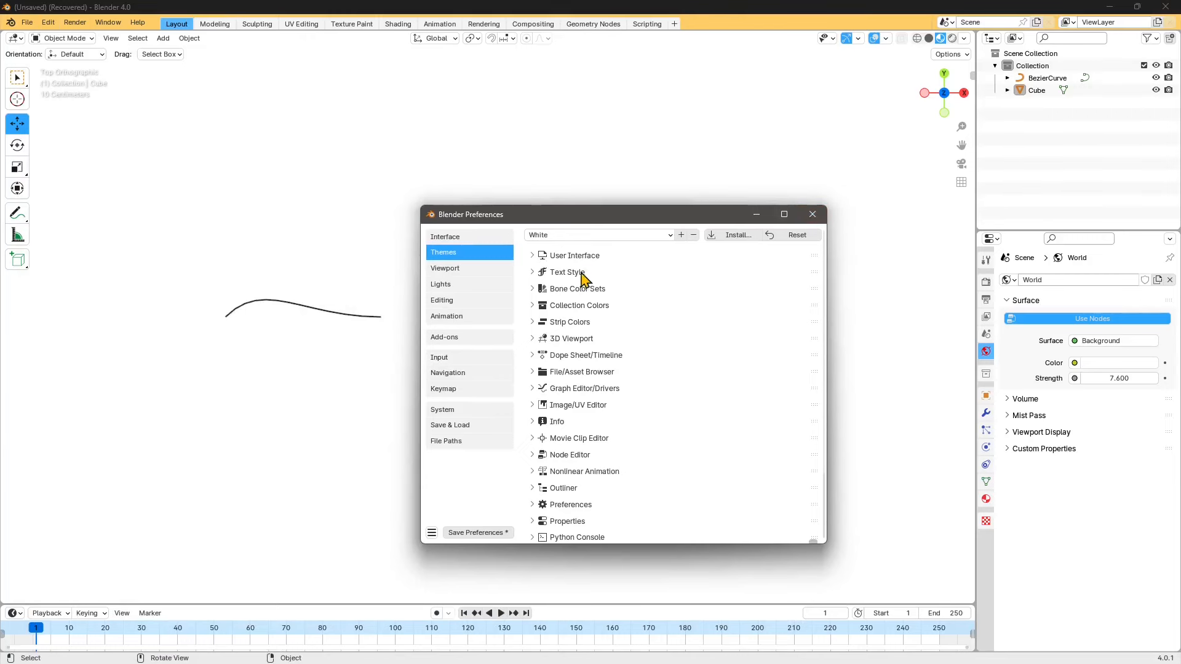
Examine the User Interface section of the White theme, including the colour settings for Tab and Text
{"action": "left_click", "coordinate": [570, 256]}
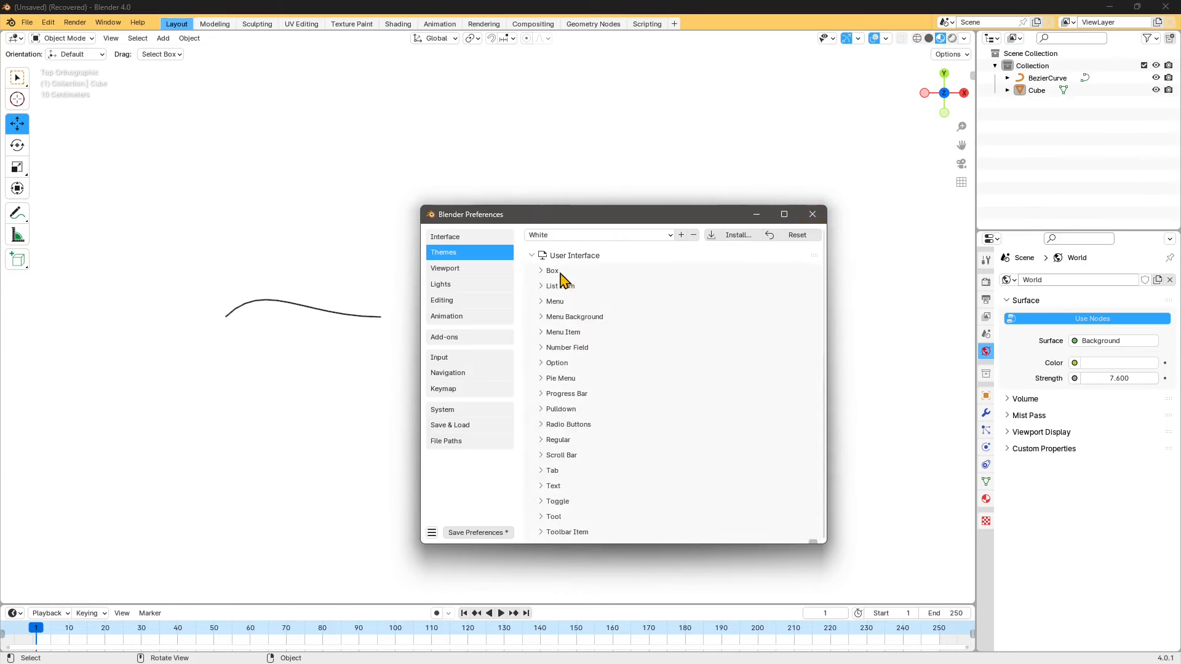
{"action": "left_click", "coordinate": [462, 284]}
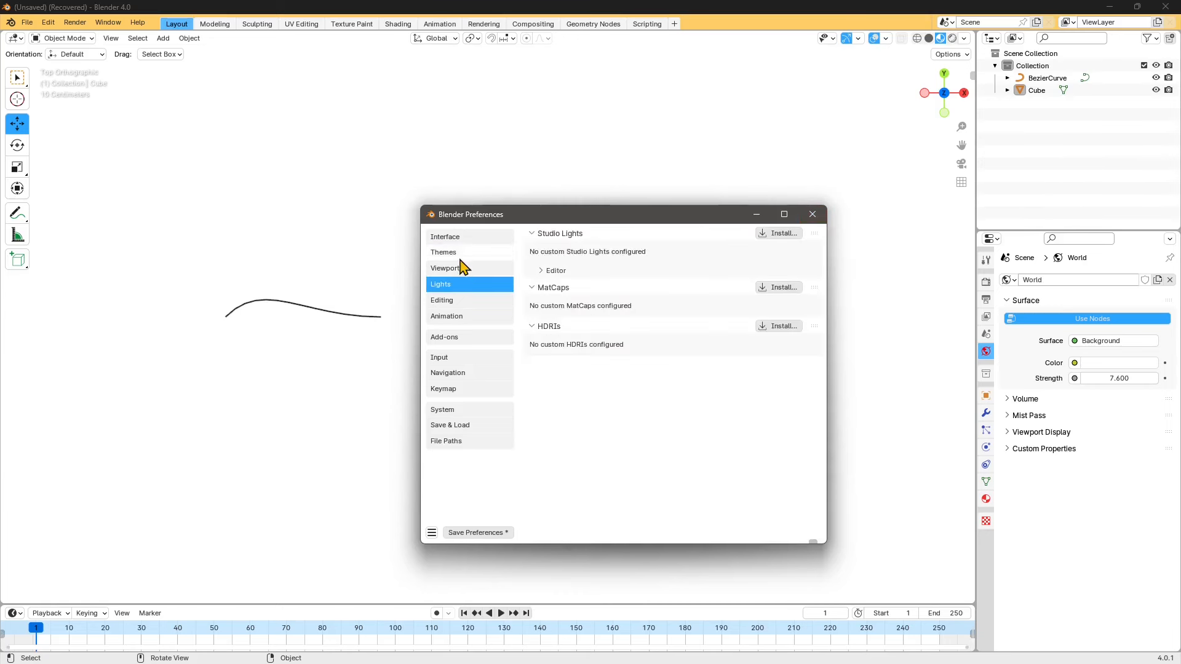
{"action": "left_click", "coordinate": [460, 254]}
{"action": "scroll", "coordinate": [569, 345], "scroll_direction": "down", "scroll_amount": 5}
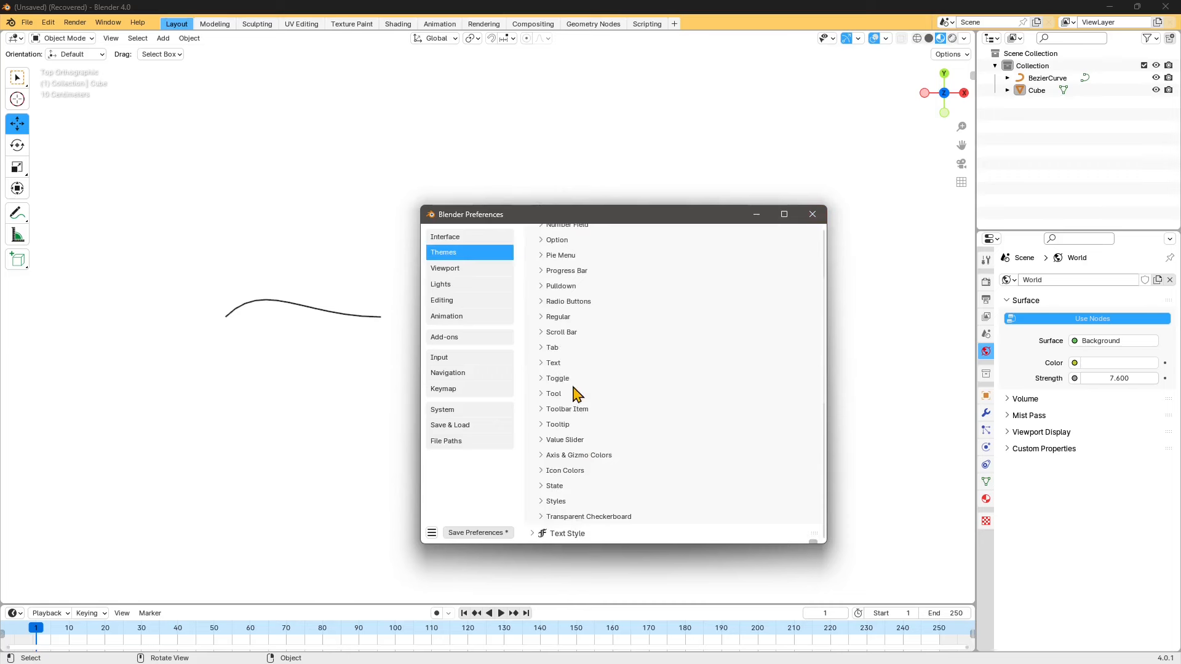
{"action": "left_click", "coordinate": [567, 348]}
{"action": "left_click", "coordinate": [559, 442]}
{"action": "scroll", "coordinate": [560, 442], "scroll_direction": "down", "scroll_amount": 2}
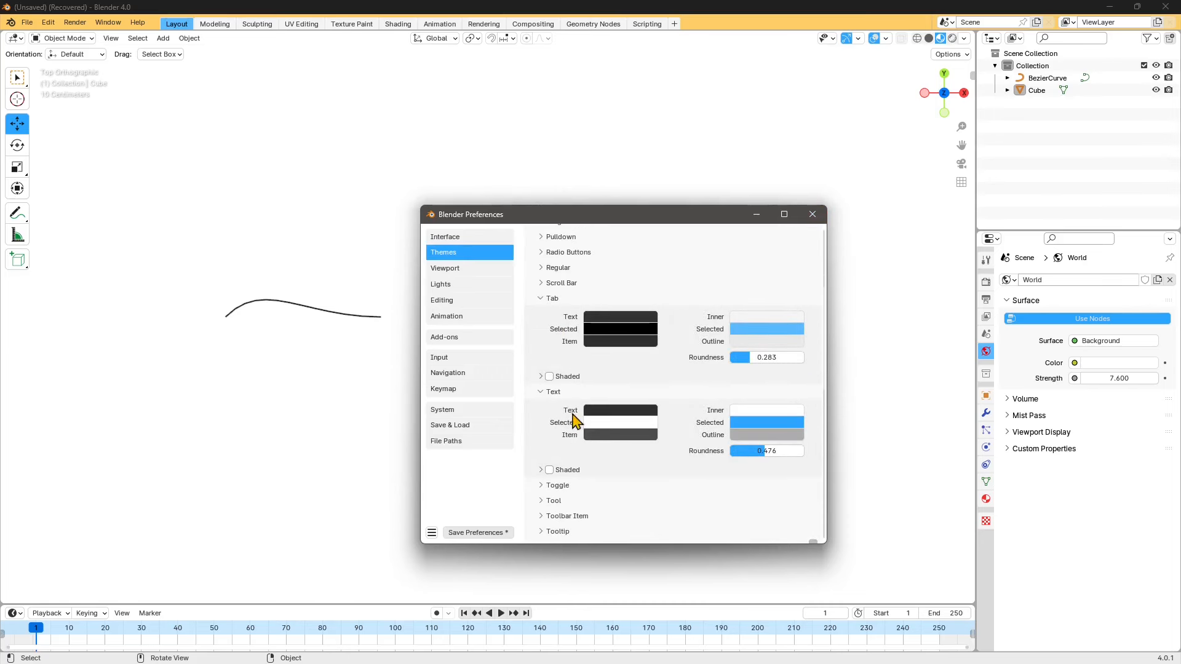
{"action": "scroll", "coordinate": [579, 443], "scroll_direction": "down", "scroll_amount": 7}
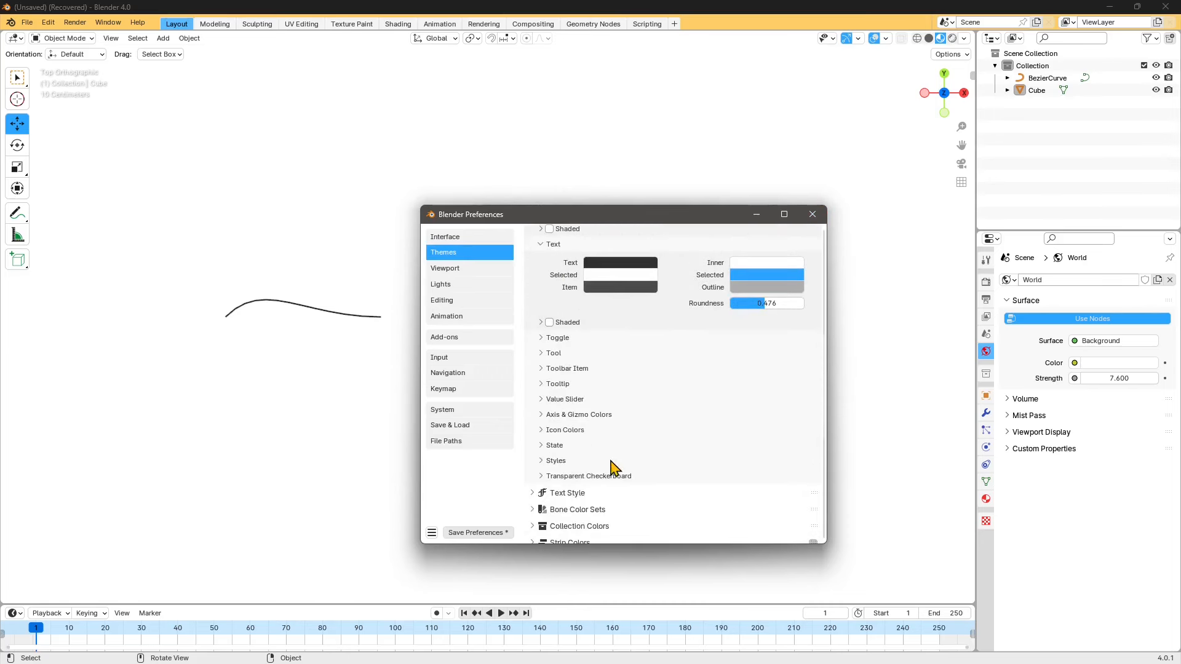
{"action": "scroll", "coordinate": [582, 454], "scroll_direction": "down", "scroll_amount": 1}
Examine the theme's Text Style settings for Panel Title, Widget and Widget Label, and the editor sections that follow
{"action": "left_click", "coordinate": [583, 448]}
{"action": "scroll", "coordinate": [673, 443], "scroll_direction": "down", "scroll_amount": 5}
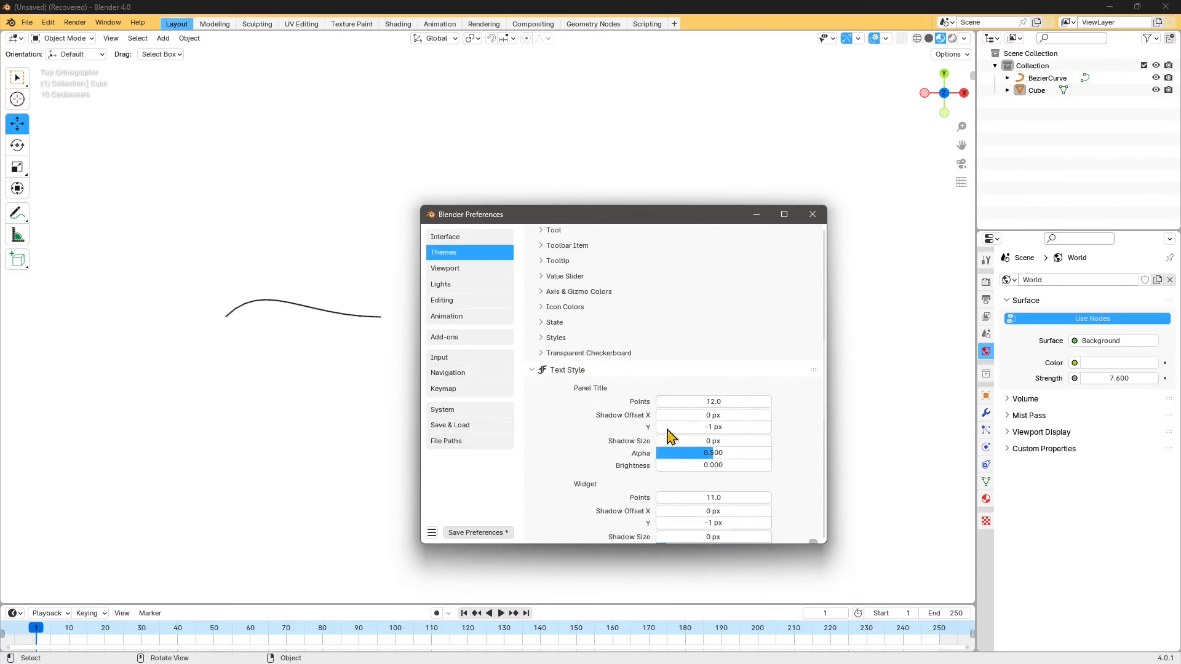
{"action": "scroll", "coordinate": [660, 477], "scroll_direction": "down", "scroll_amount": 3}
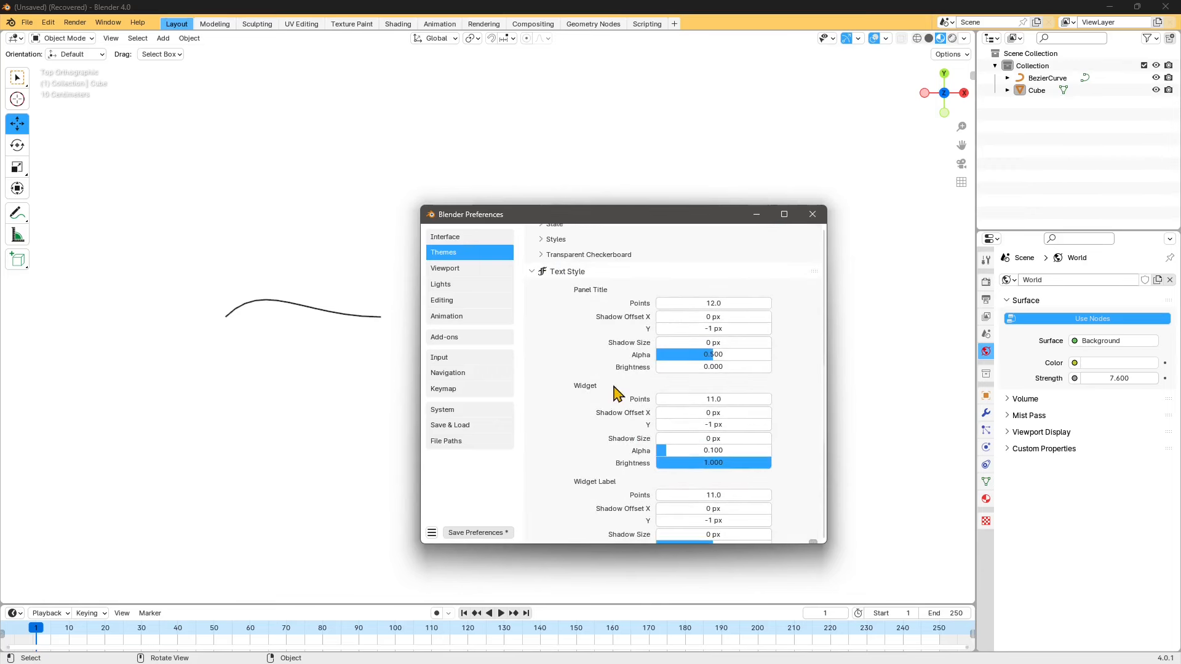
{"action": "scroll", "coordinate": [657, 472], "scroll_direction": "up", "scroll_amount": 1}
{"action": "left_click_drag", "start_coordinate": [672, 343], "coordinate": [606, 343]}
{"action": "scroll", "coordinate": [720, 408], "scroll_direction": "down", "scroll_amount": 5}
{"action": "scroll", "coordinate": [681, 456], "scroll_direction": "down", "scroll_amount": 8}
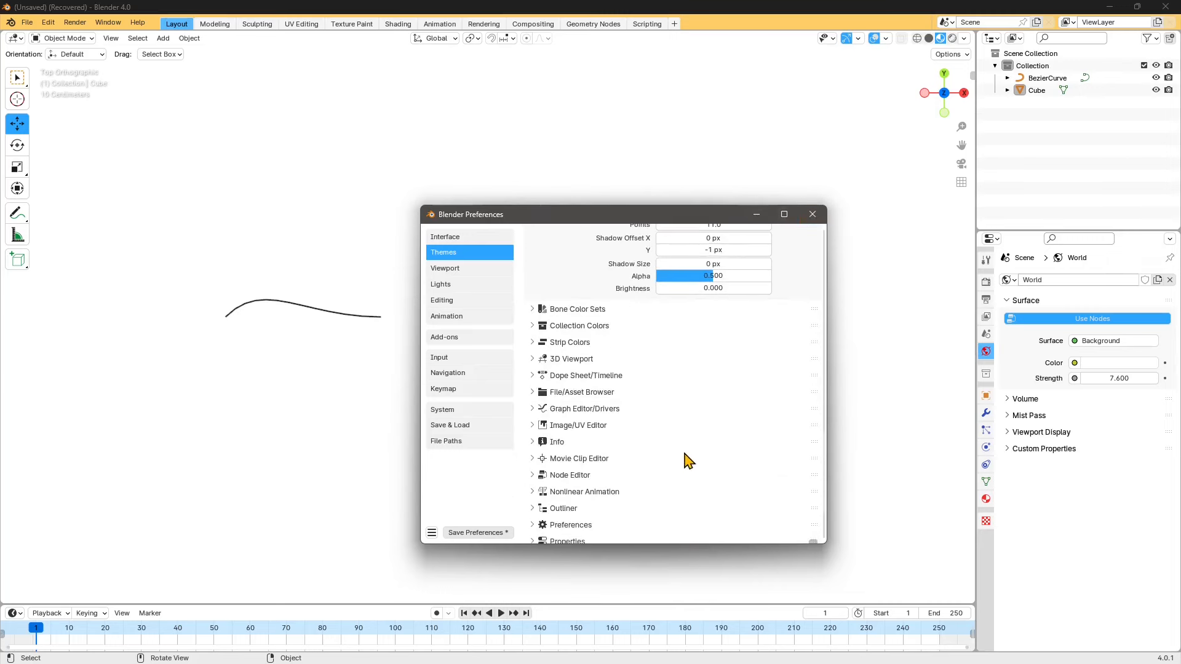